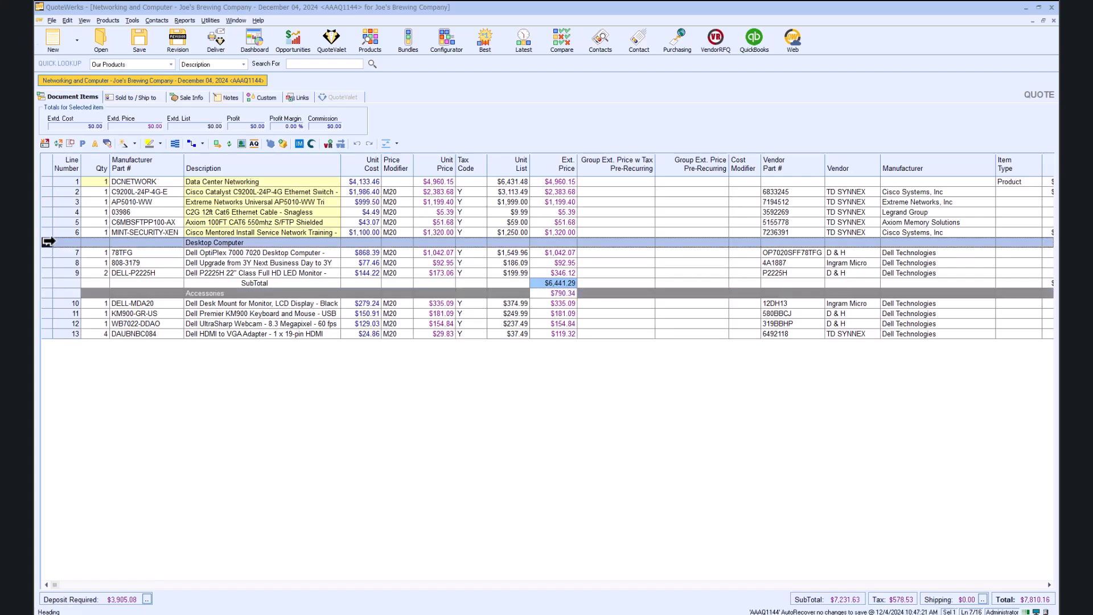
# Preview the quote with the Quote (Minimal)JLTest layout to see how its headings and subtotals print, and close the preview.
pyautogui.click(47, 282)
pyautogui.click(47, 293)
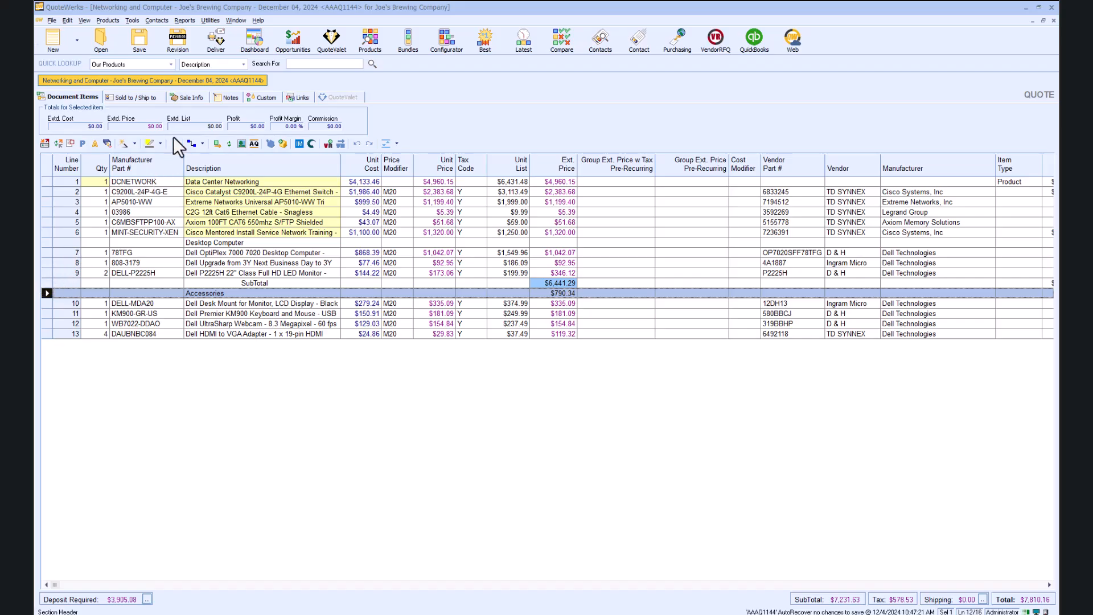
pyautogui.click(216, 40)
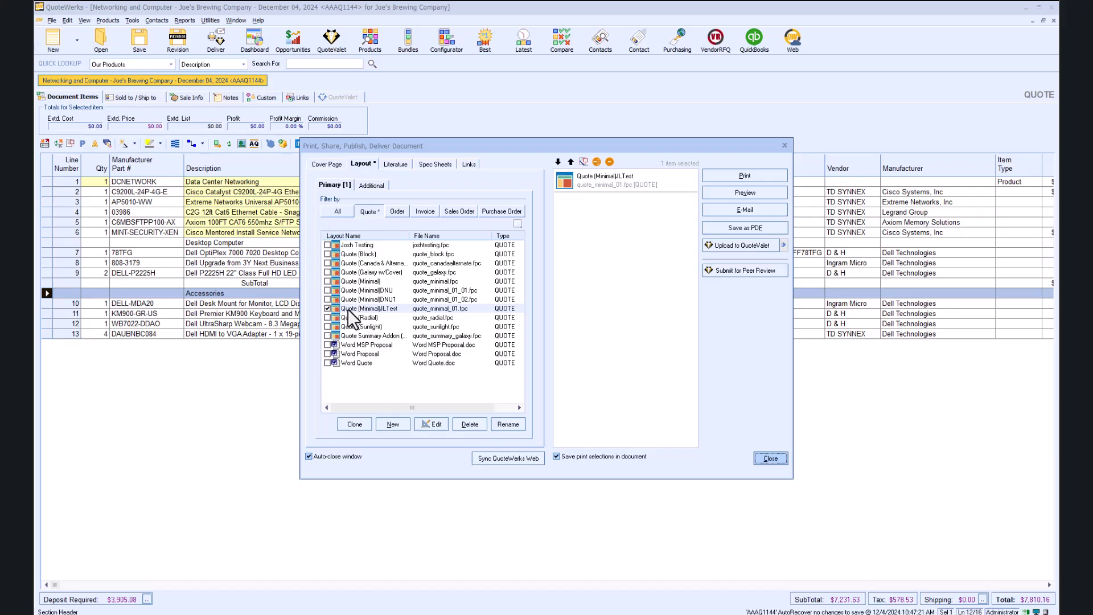
pyautogui.click(737, 197)
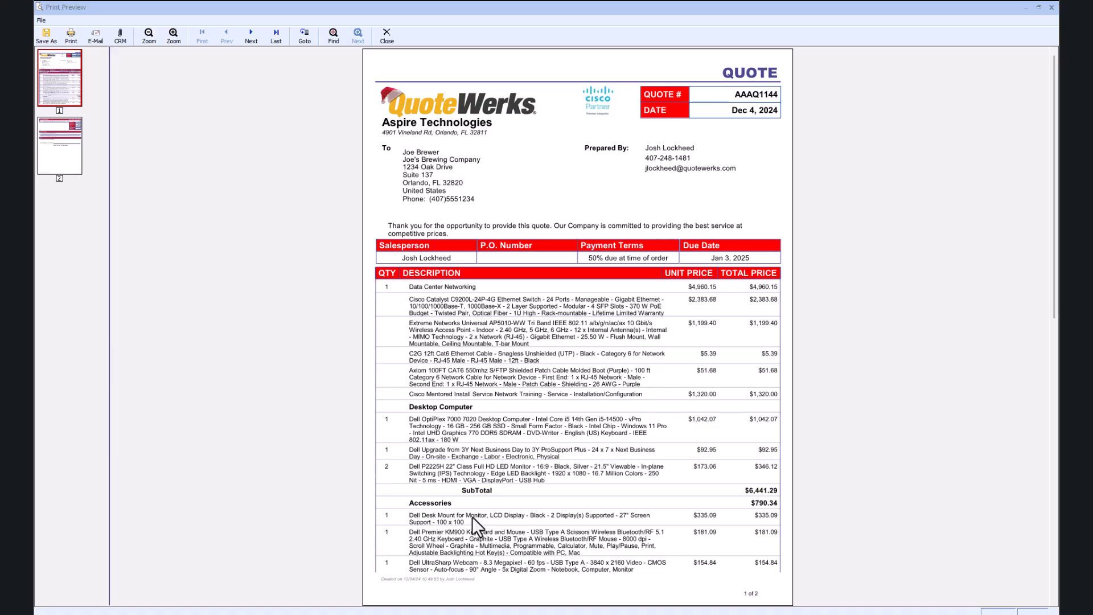
pyautogui.click(1051, 6)
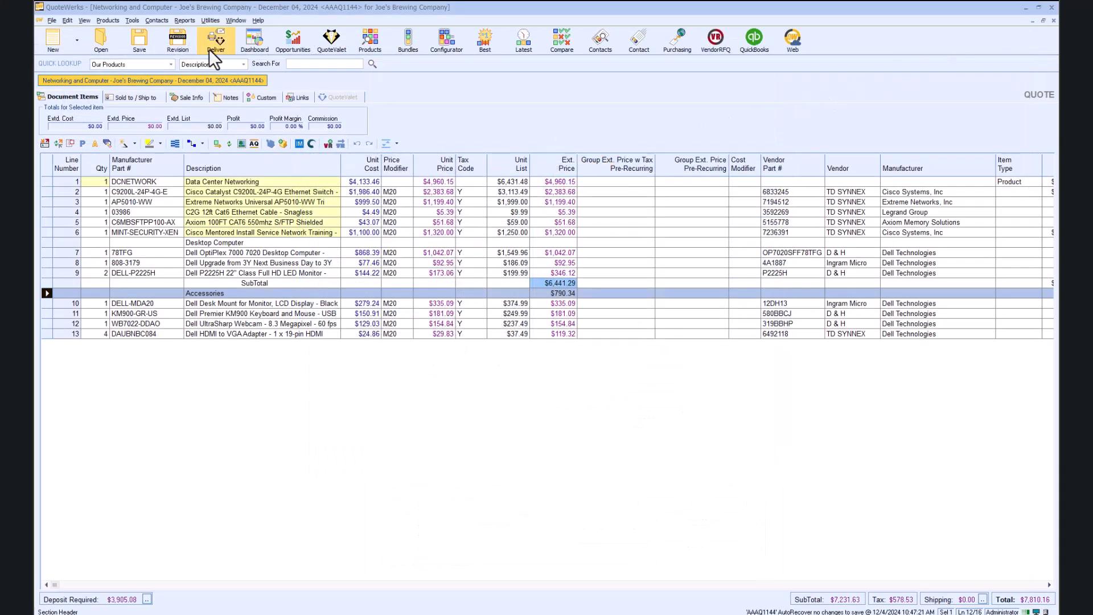
# Clone the Quote (Minimal)JLTest layout as Quote (Minimal)JLTest1, make the clone the chosen layout and open it for editing.
pyautogui.click(209, 47)
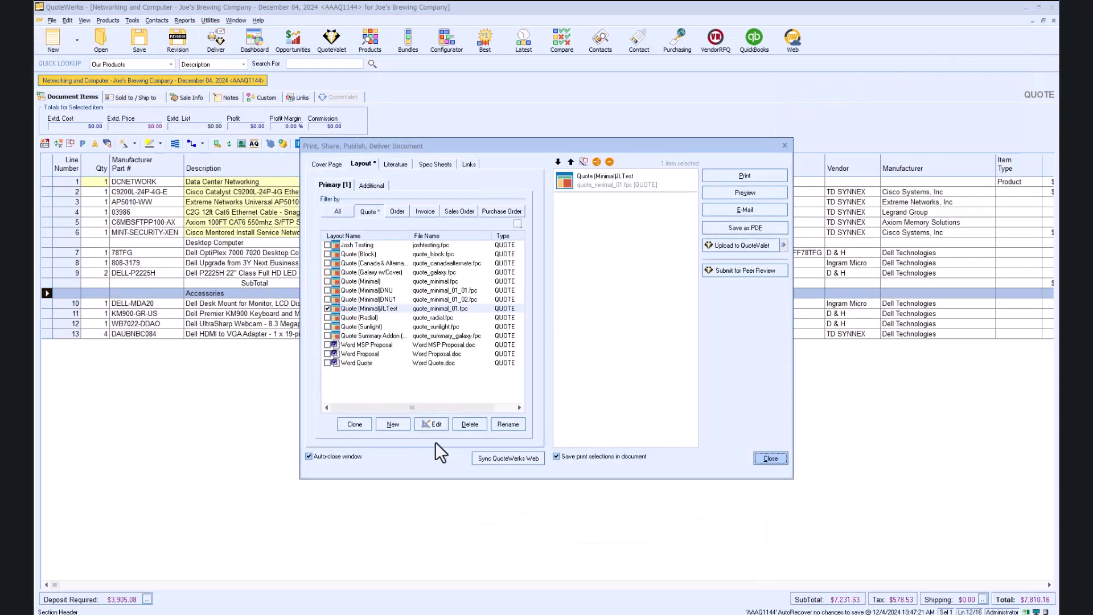
pyautogui.click(354, 424)
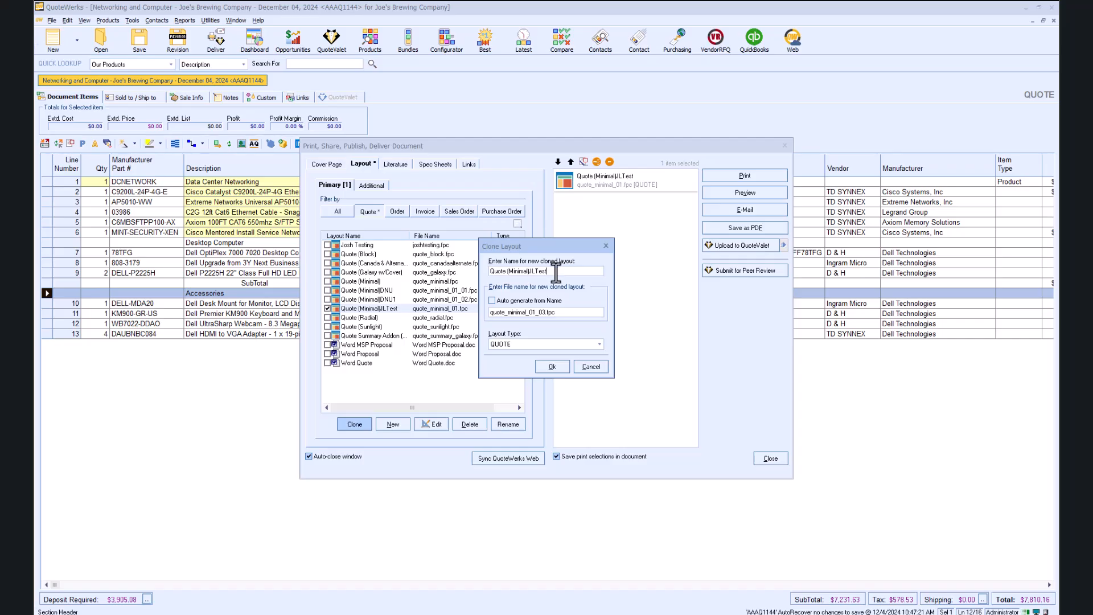
pyautogui.press('Return')
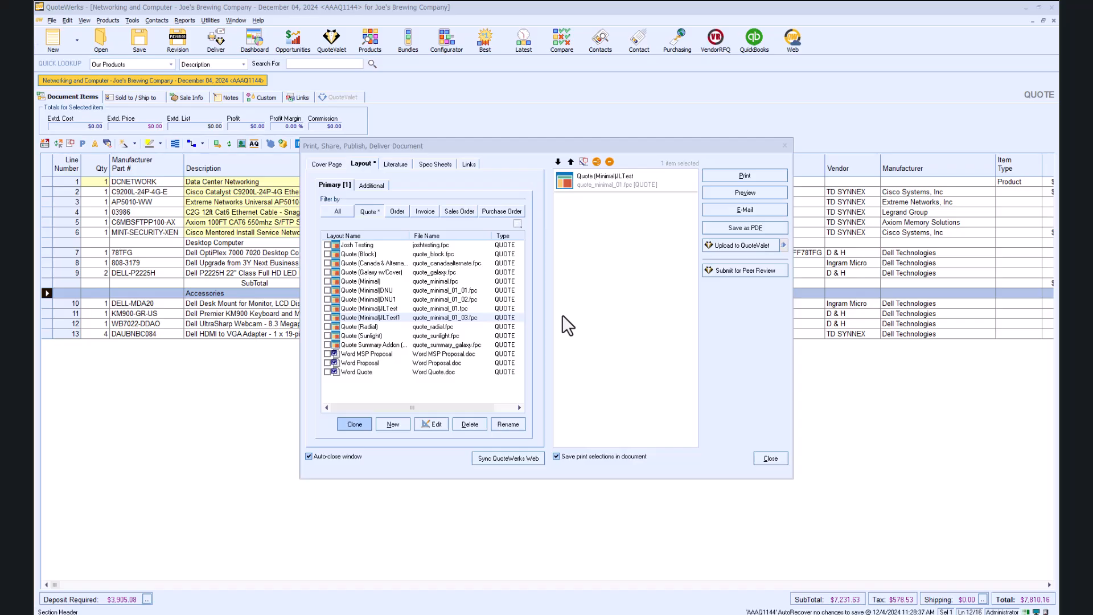
pyautogui.click(328, 318)
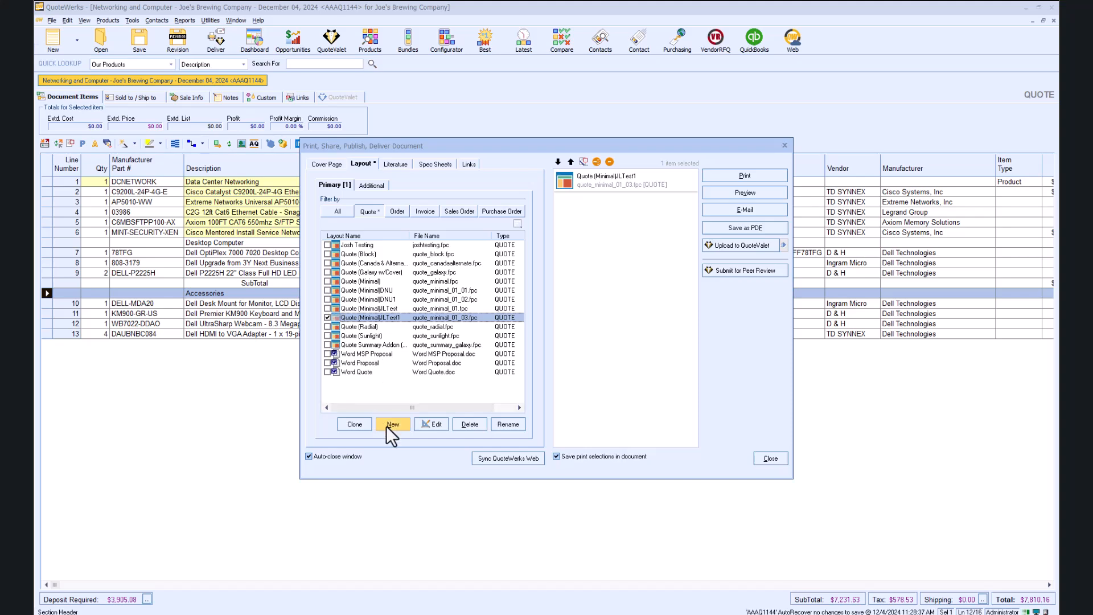
pyautogui.click(441, 428)
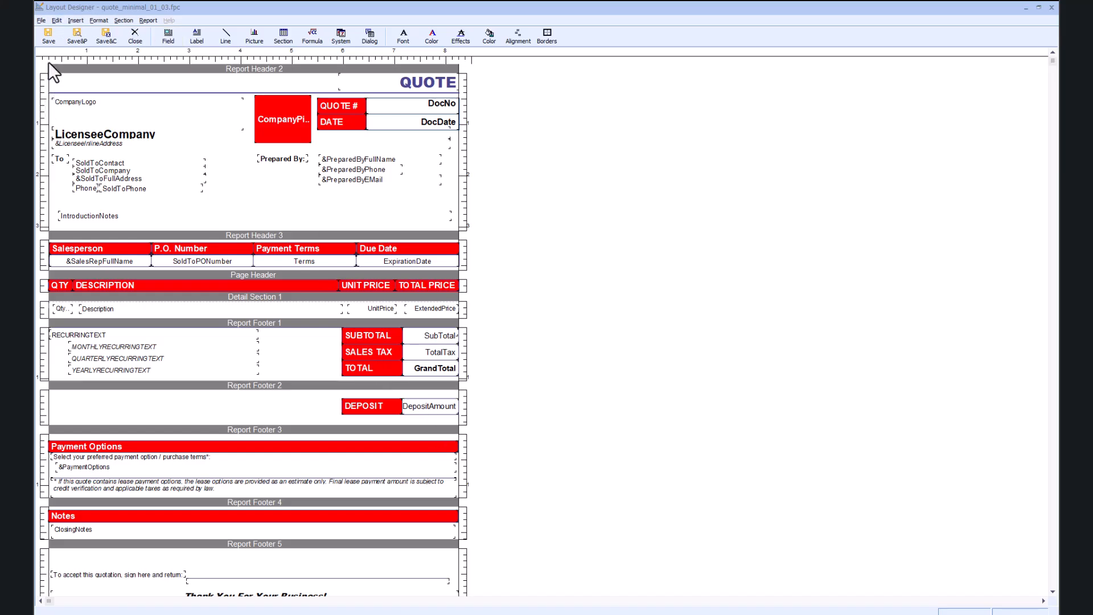
pyautogui.click(43, 22)
pyautogui.click(42, 23)
pyautogui.click(54, 22)
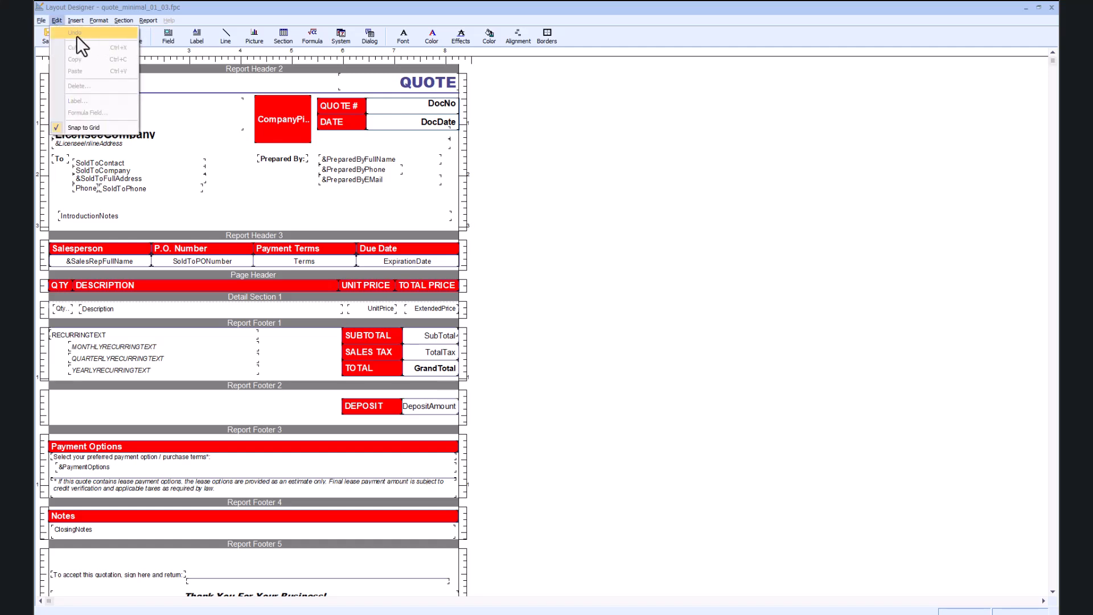
pyautogui.moveTo(76, 21)
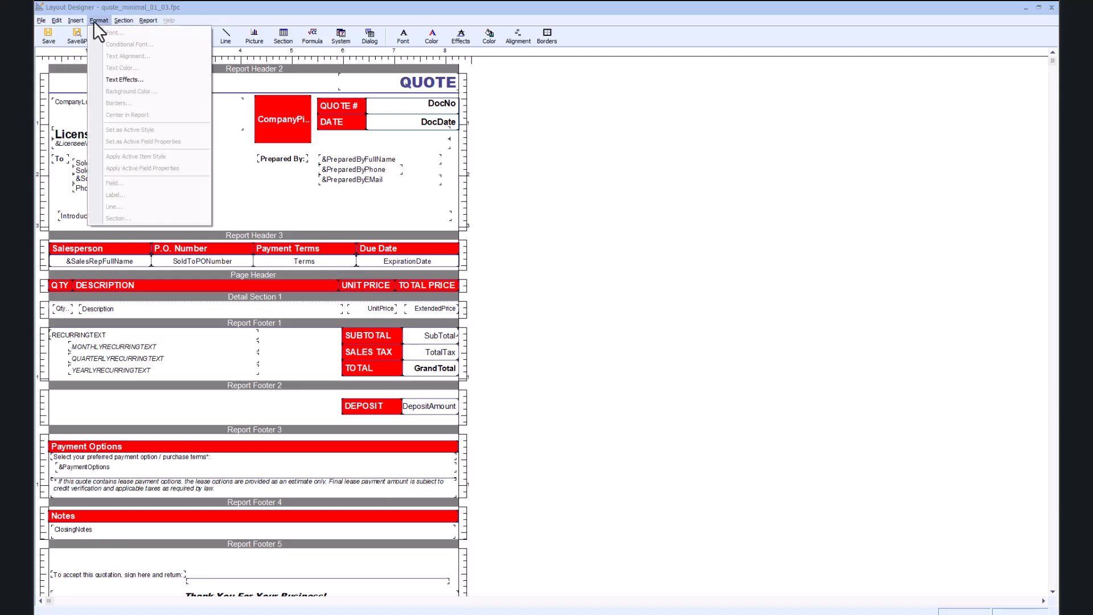
pyautogui.rightClick(291, 198)
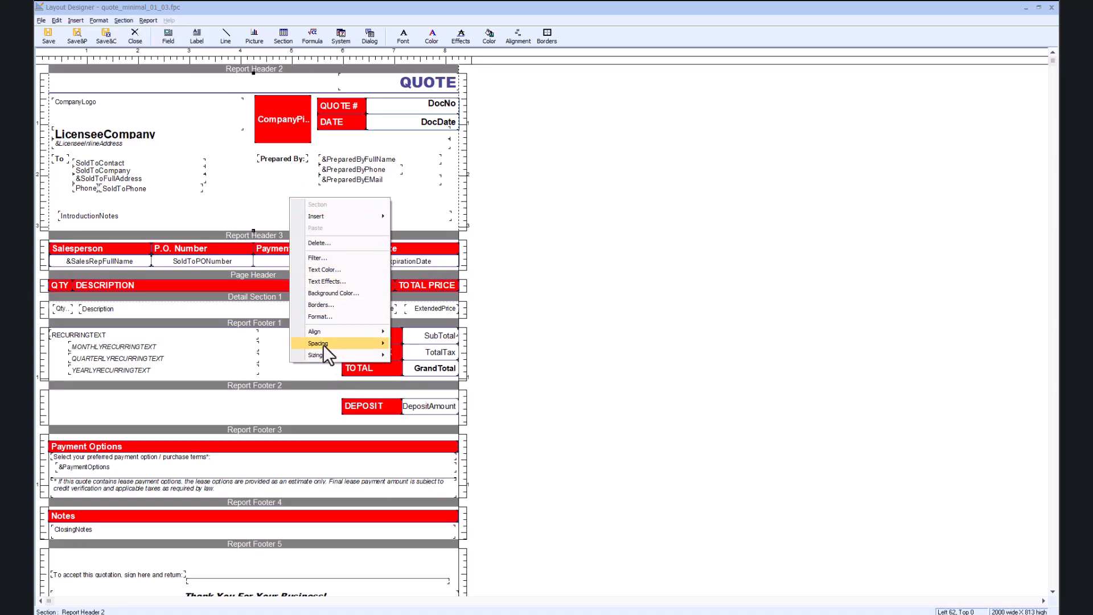
pyautogui.click(203, 11)
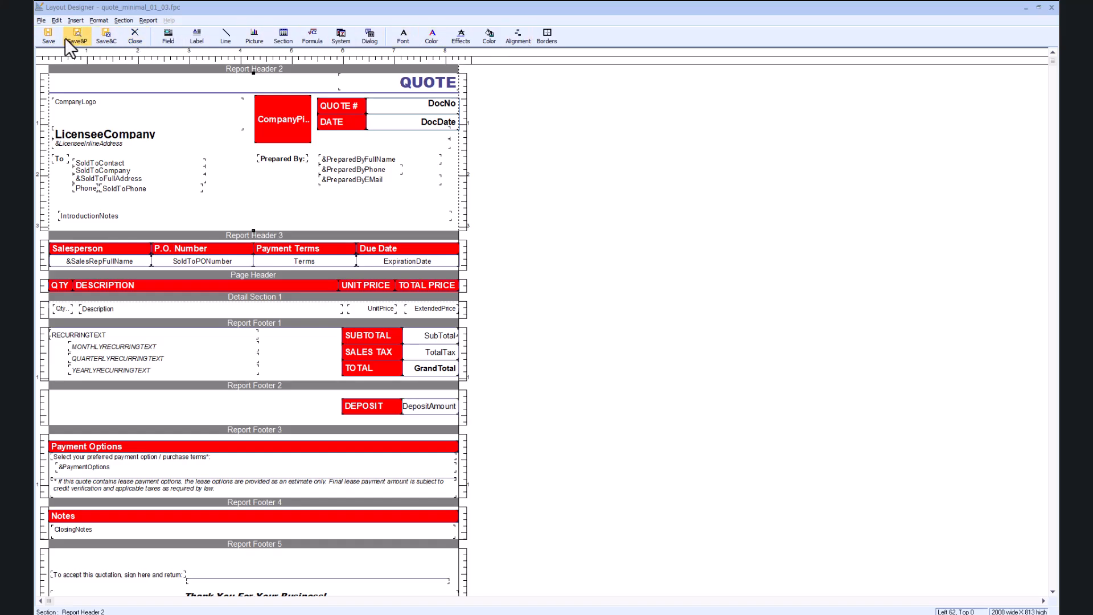
pyautogui.rightClick(266, 181)
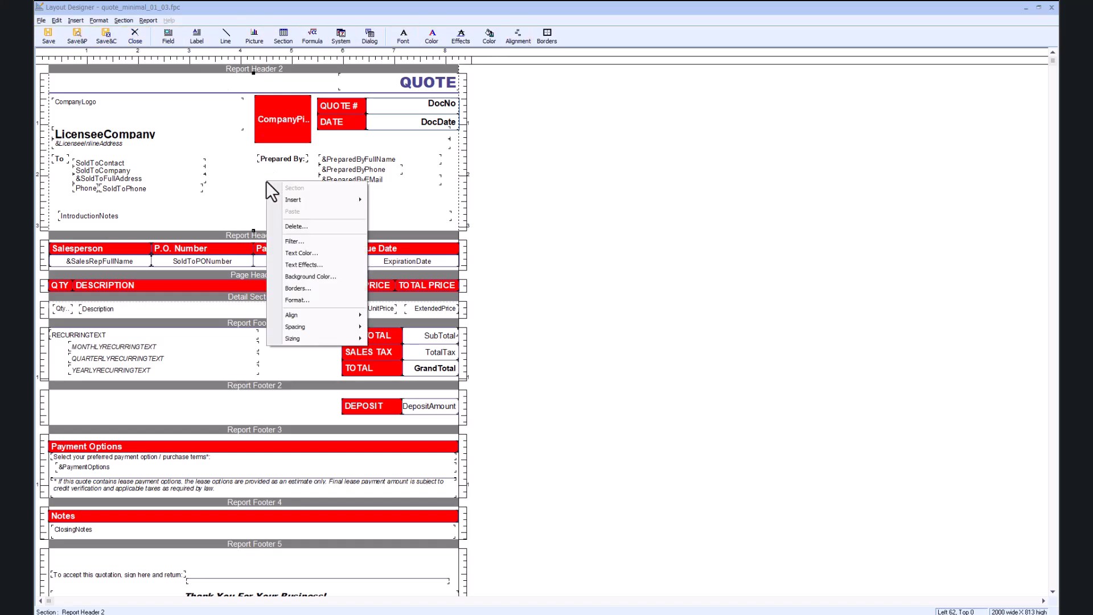
pyautogui.moveTo(305, 200)
pyautogui.rightClick(490, 241)
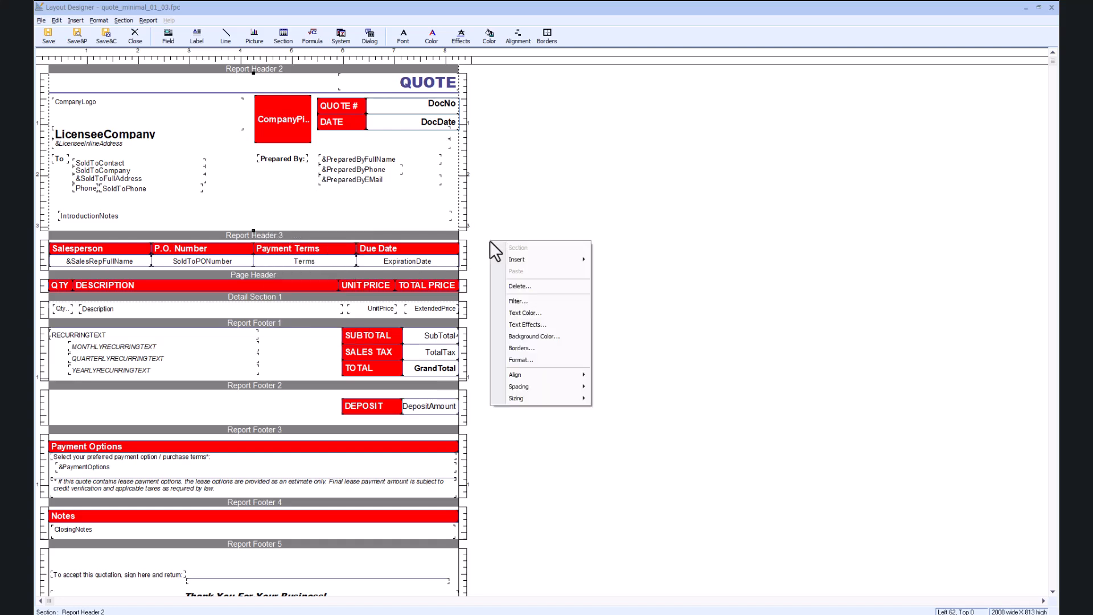
pyautogui.click(492, 207)
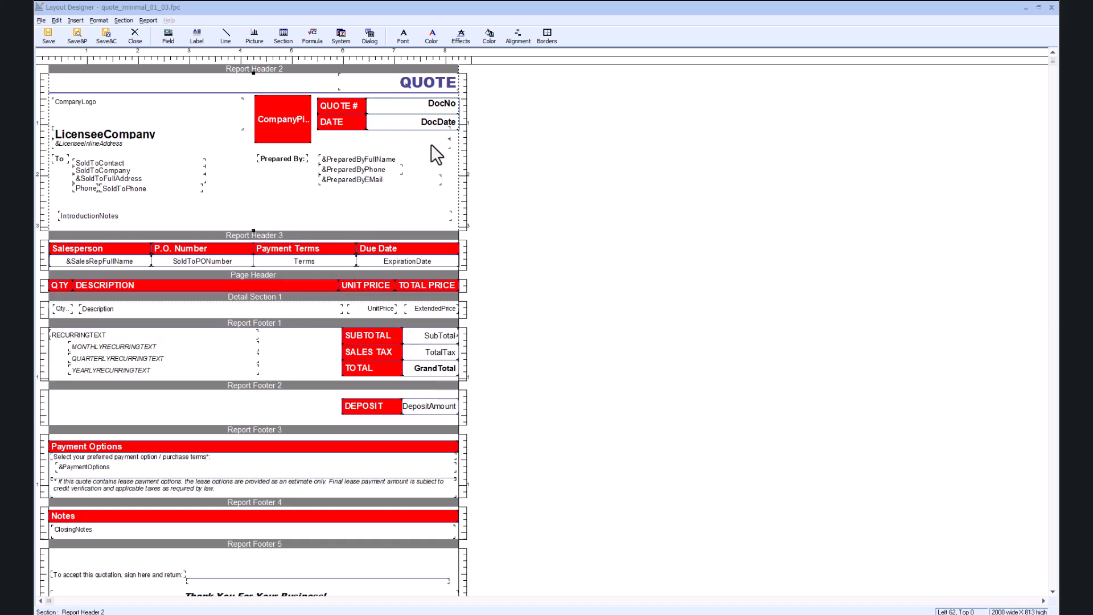
# Start inserting a data field and review which tables can supply the field, keeping DocumentHeaders selected.
pyautogui.click(175, 36)
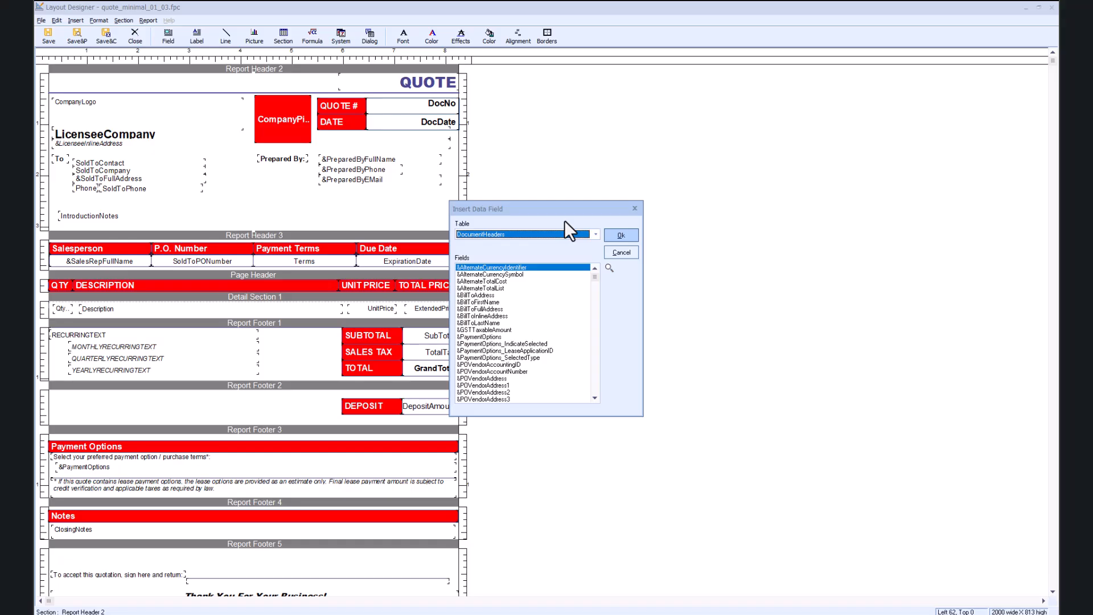
pyautogui.click(595, 234)
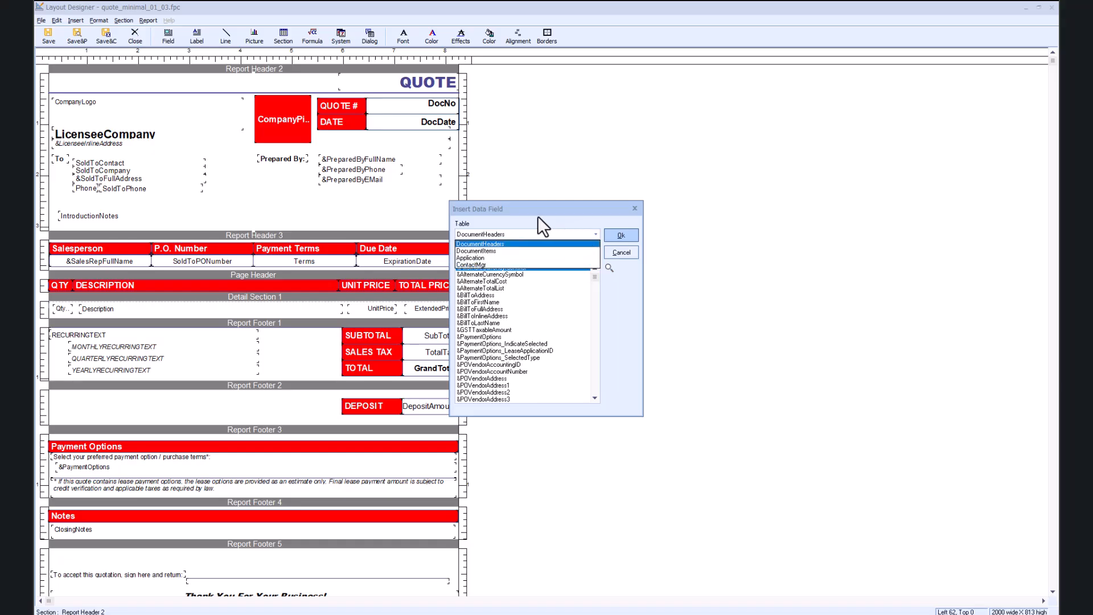
pyautogui.click(522, 220)
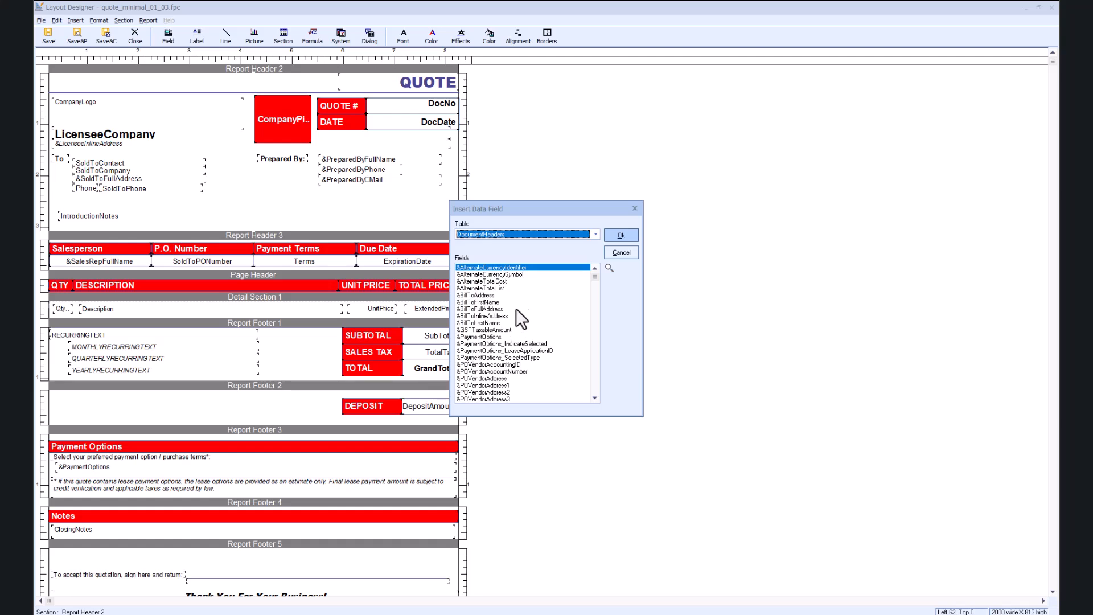
pyautogui.click(596, 234)
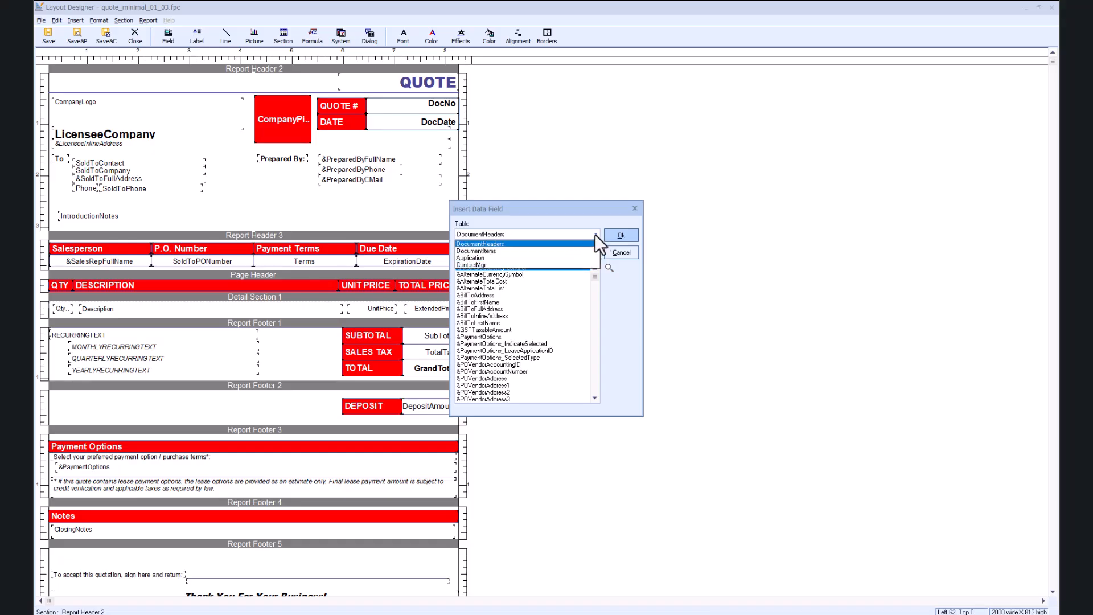
pyautogui.click(595, 234)
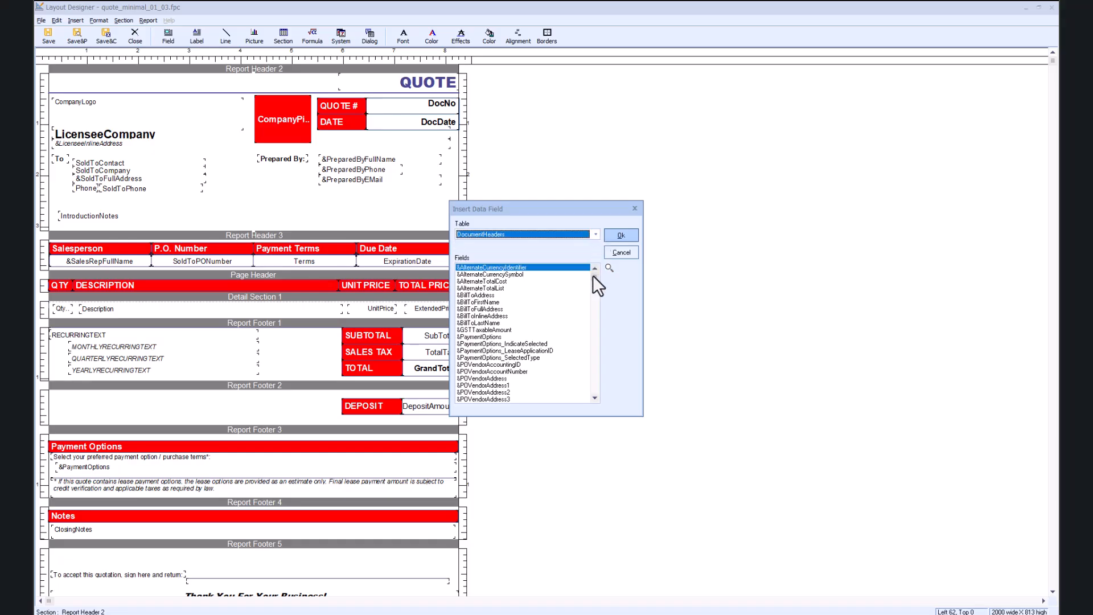
# Examine the bill-to, sales rep and custom fields available in the DocumentHeaders table, and leave without inserting one.
pyautogui.moveTo(592, 276)
pyautogui.mouseDown()
pyautogui.moveTo(595, 349)
pyautogui.moveTo(596, 273)
pyautogui.mouseUp()
pyautogui.click(486, 295)
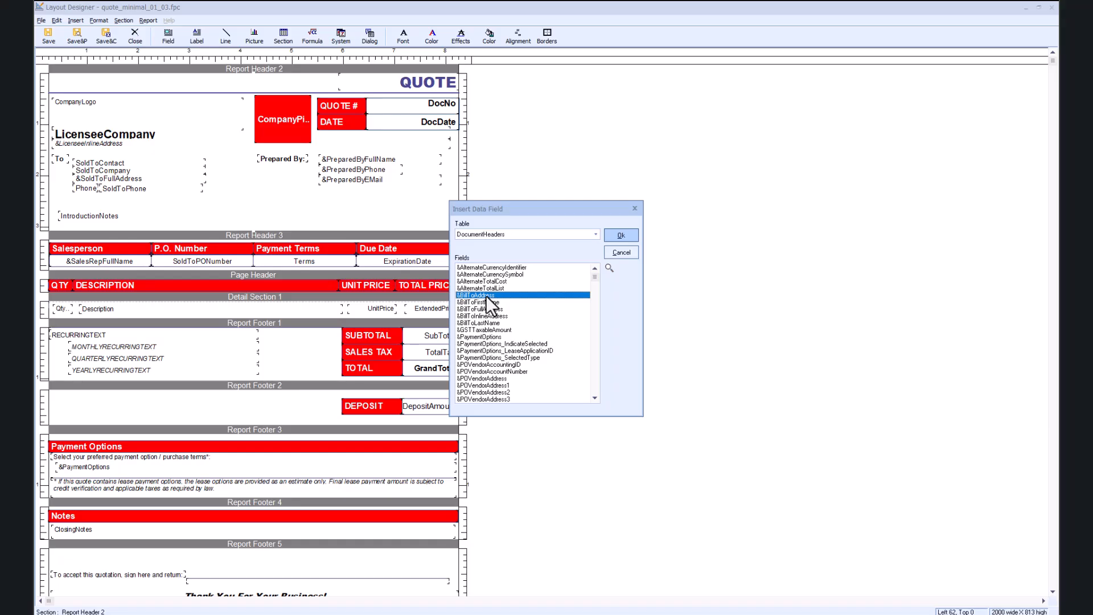
pyautogui.scroll(-15, 487, 295)
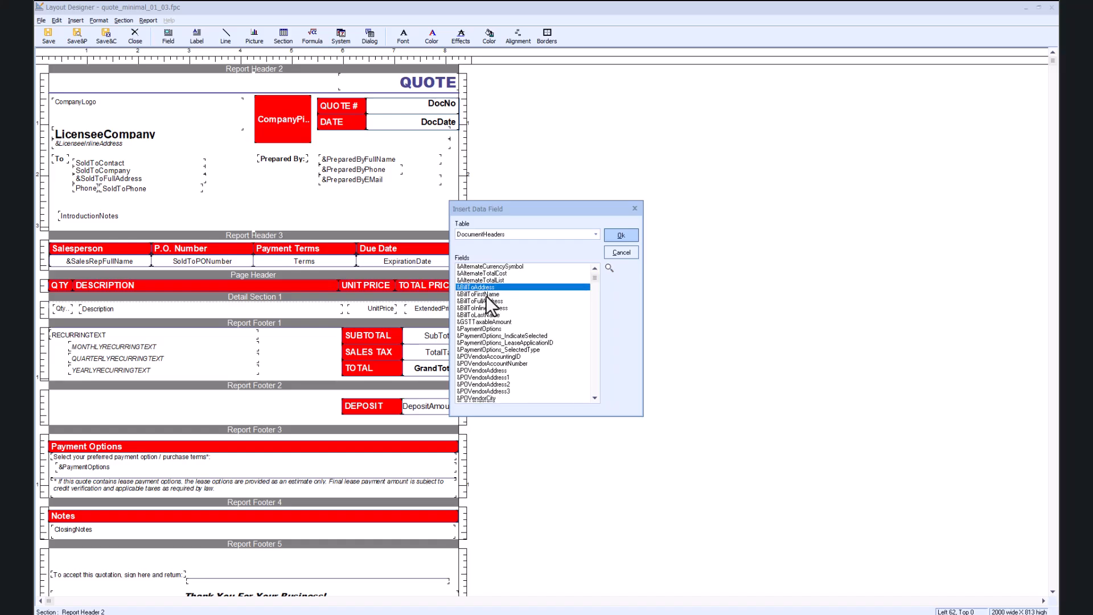
pyautogui.scroll(-15, 486, 296)
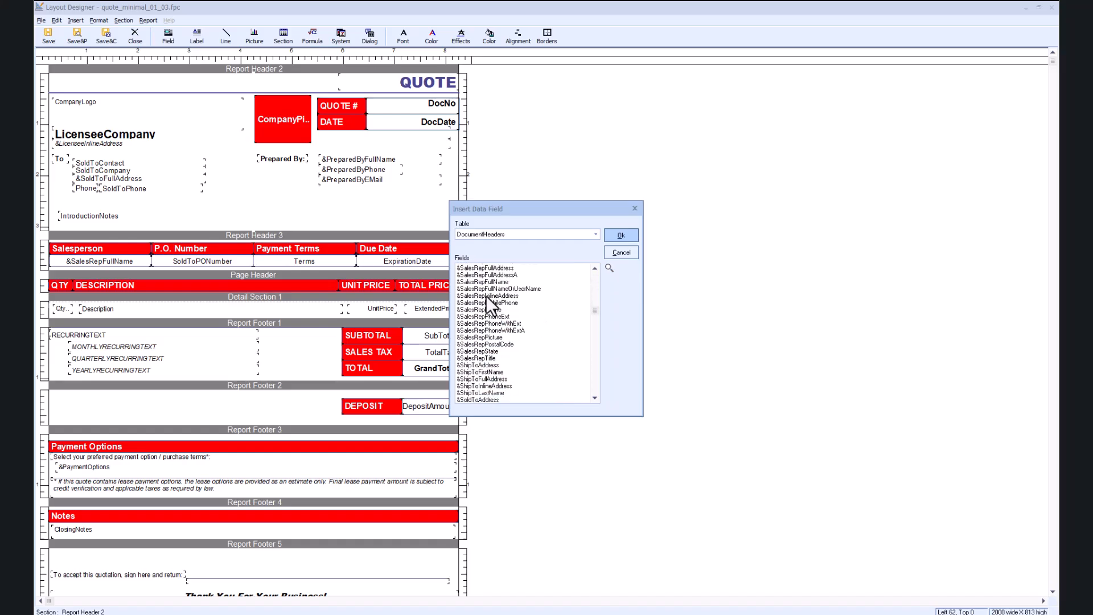
pyautogui.scroll(-4, 484, 298)
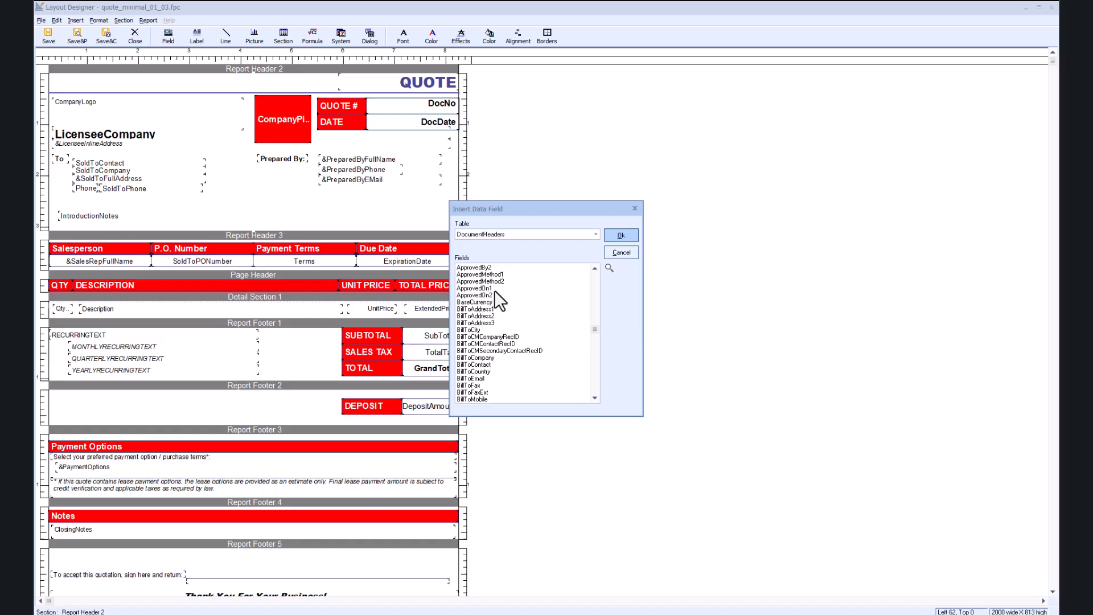
pyautogui.click(464, 310)
pyautogui.scroll(-15, 498, 306)
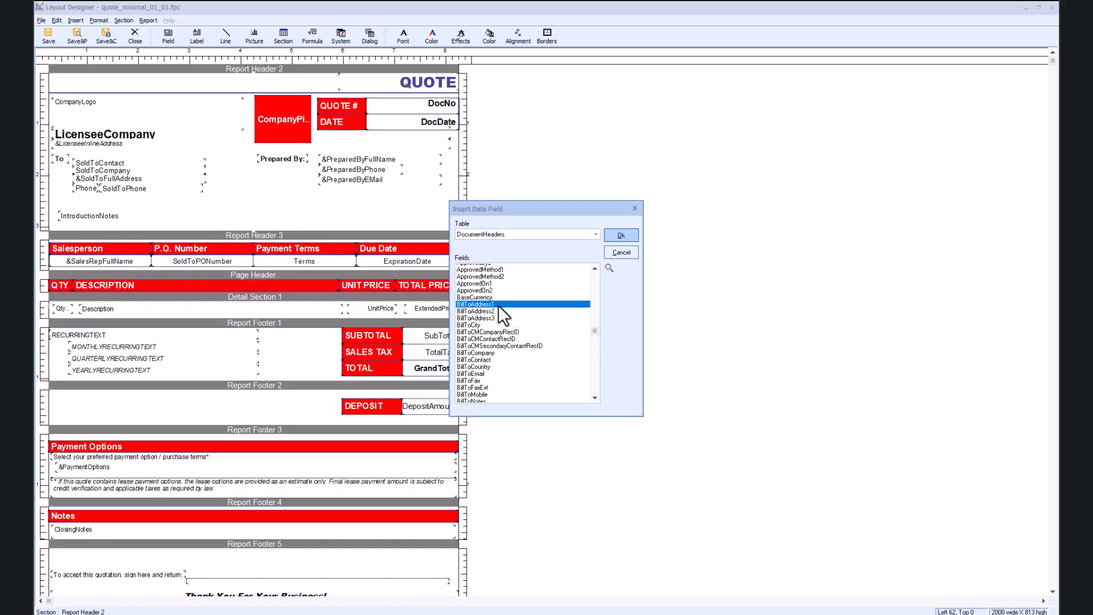
pyautogui.scroll(-1, 497, 305)
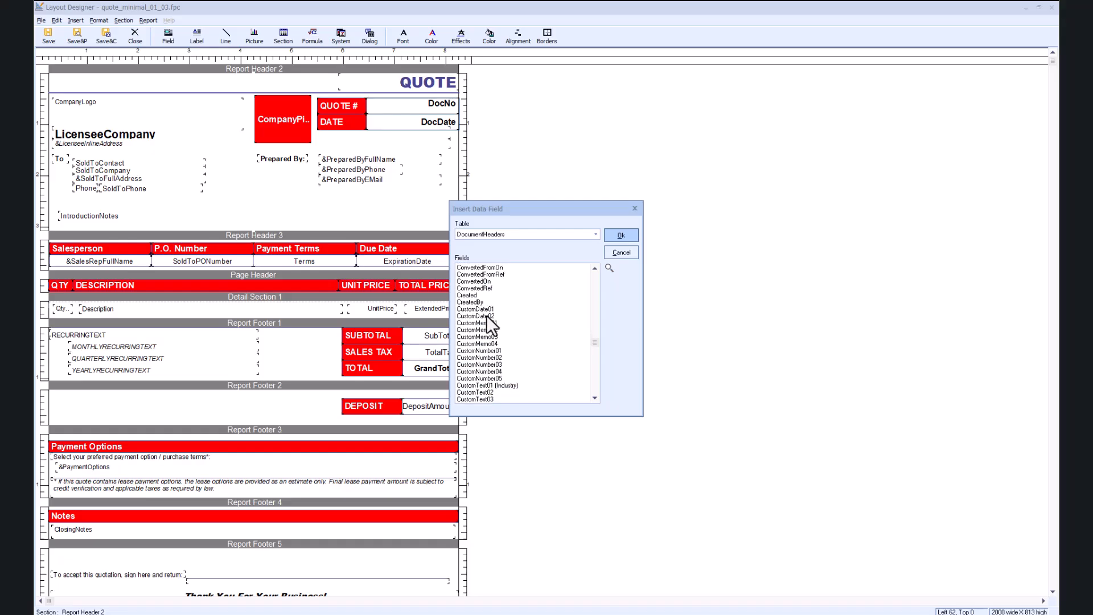
pyautogui.click(475, 303)
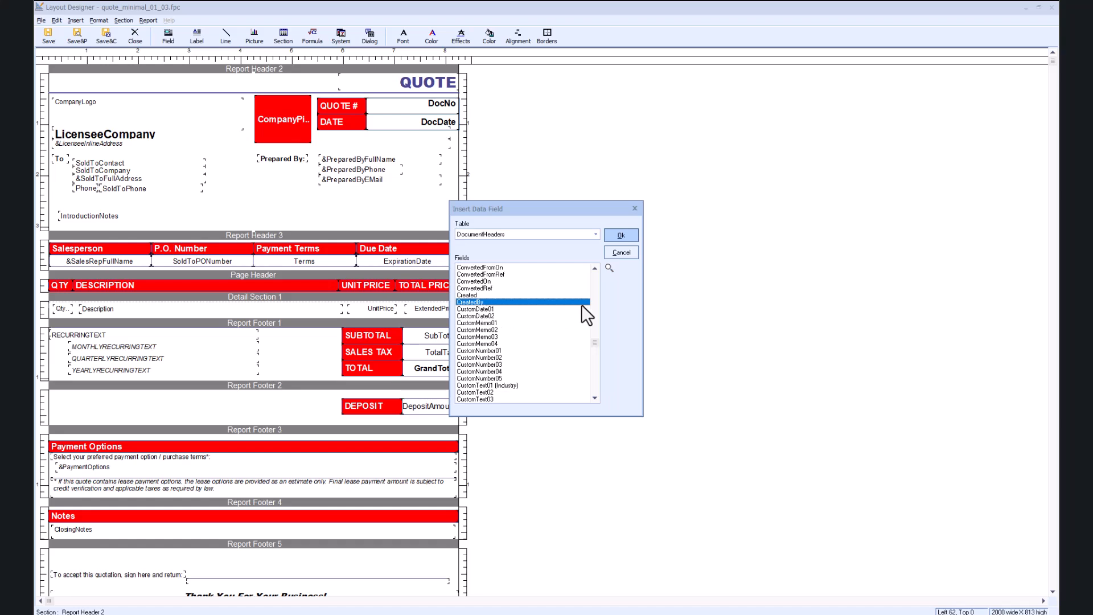
pyautogui.click(622, 252)
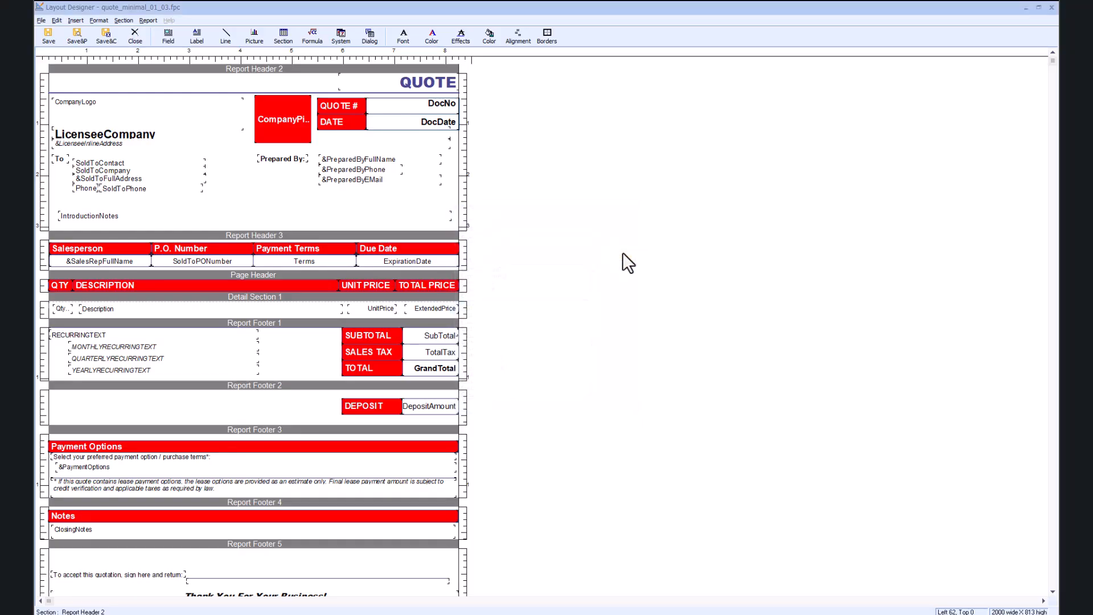
# Set the layout's page orientation to Landscape in the printer setup.
pyautogui.click(42, 20)
pyautogui.click(79, 82)
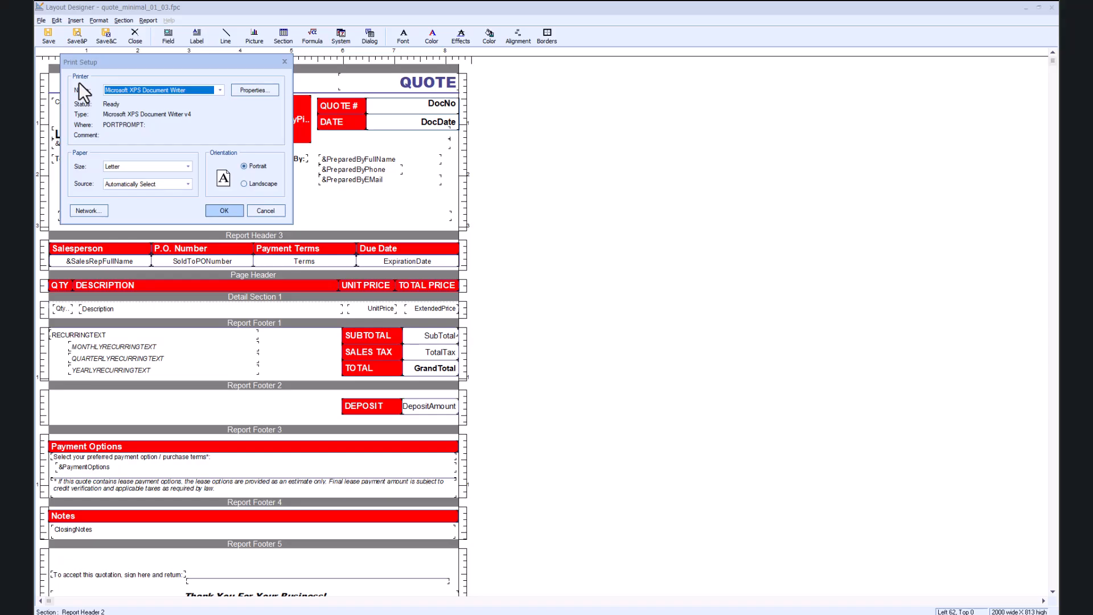
pyautogui.click(244, 183)
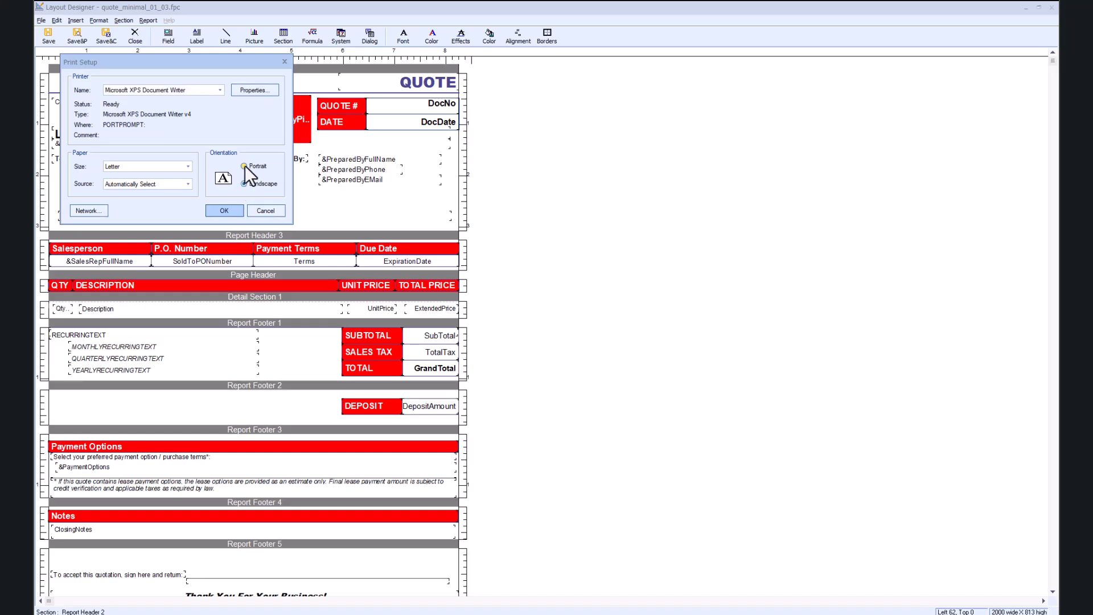
pyautogui.click(234, 212)
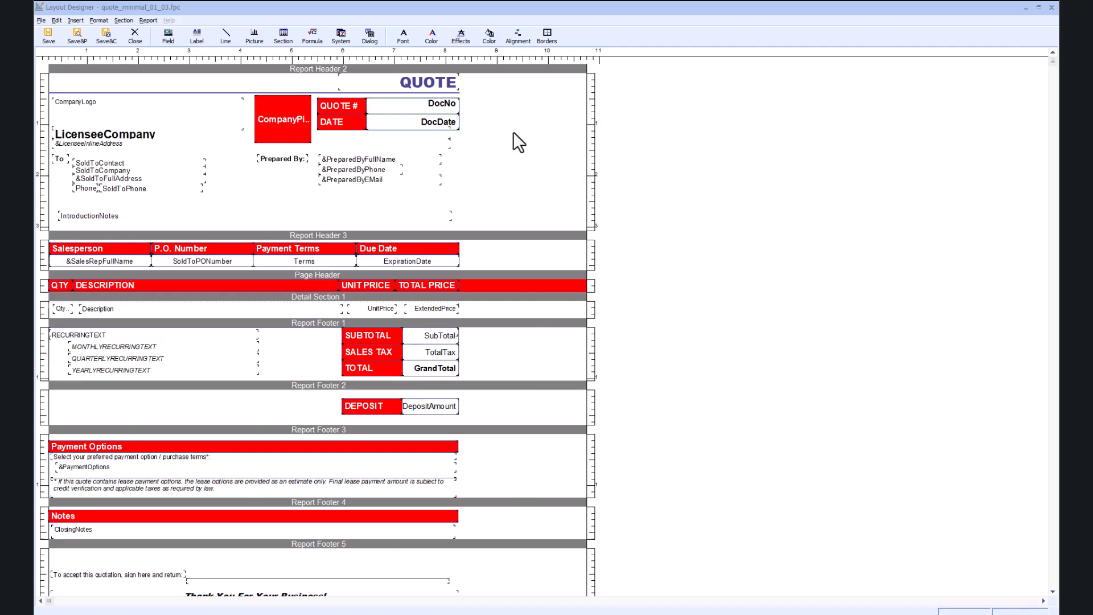
# Set the layout's page orientation to Portrait in the printer setup and review the available paper sizes, keeping Letter.
pyautogui.click(40, 20)
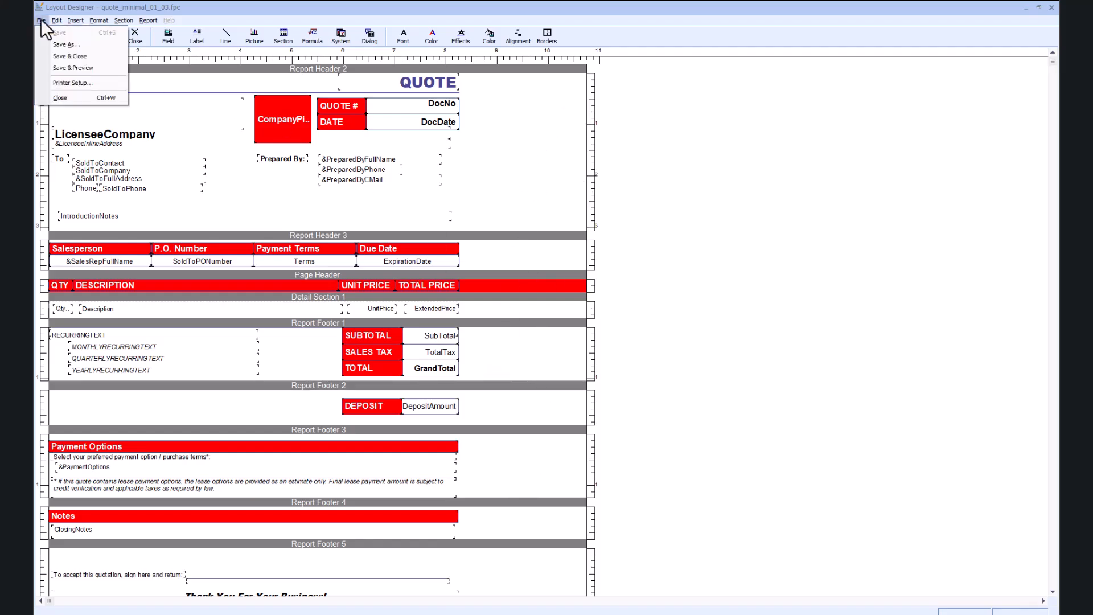
pyautogui.click(75, 85)
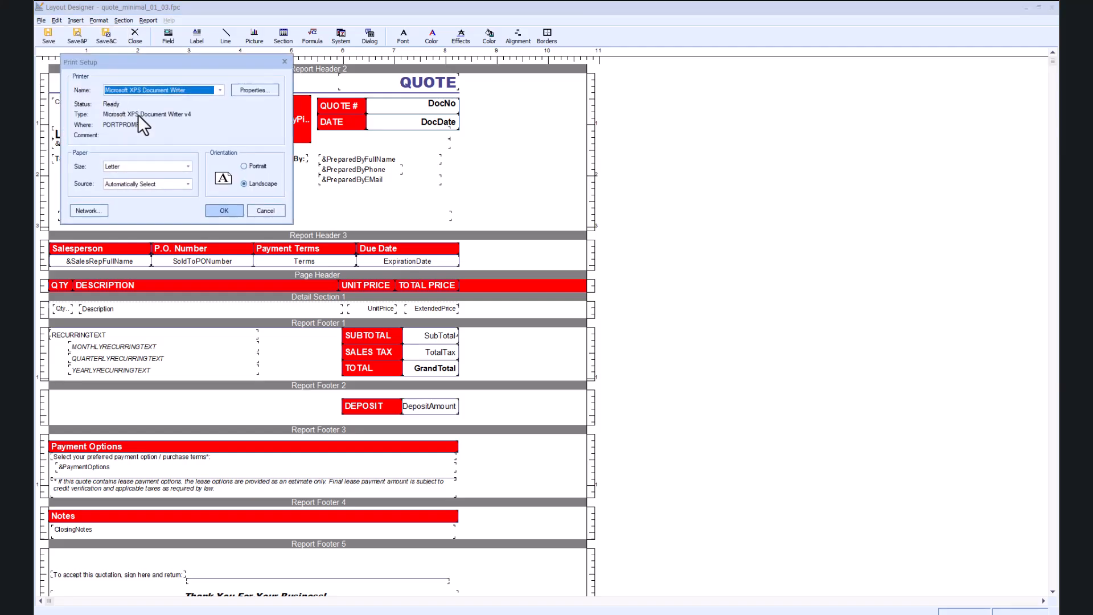
pyautogui.click(244, 166)
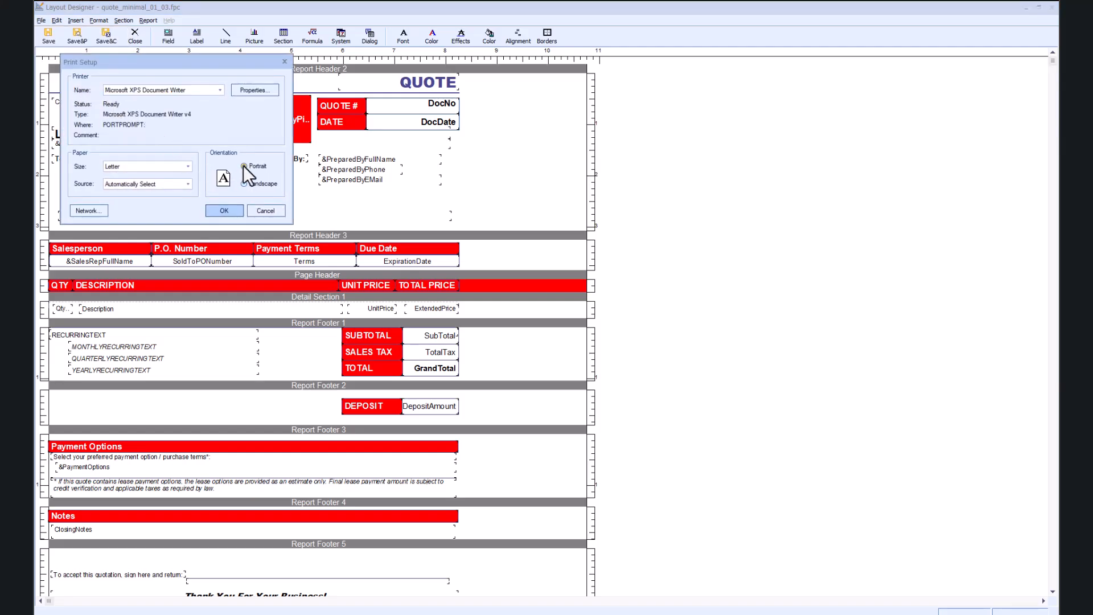
pyautogui.click(187, 167)
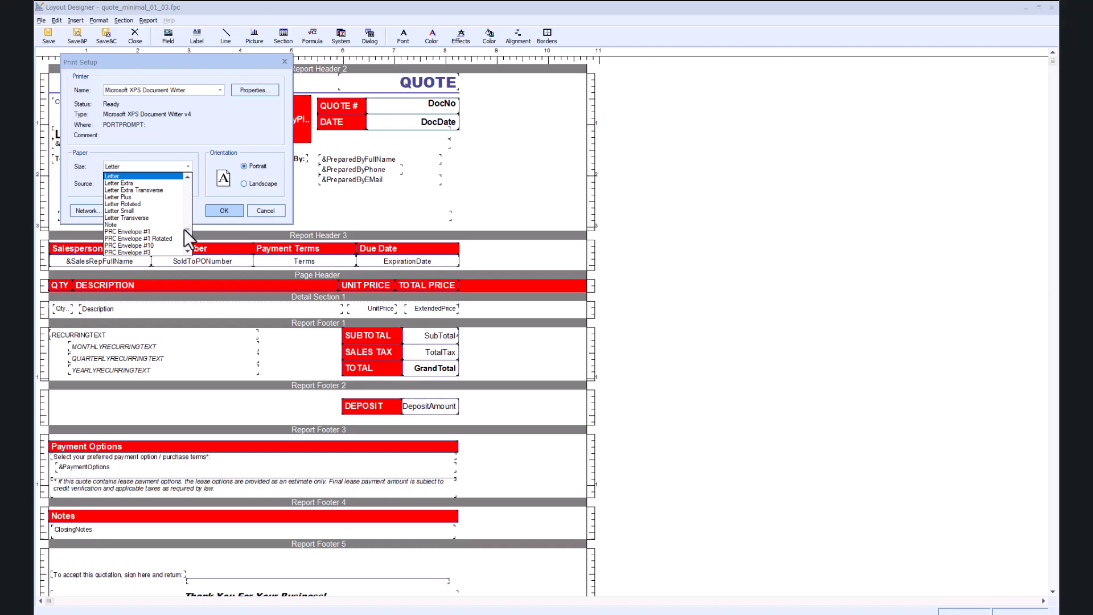
pyautogui.moveTo(183, 229); pyautogui.dragTo(190, 182)
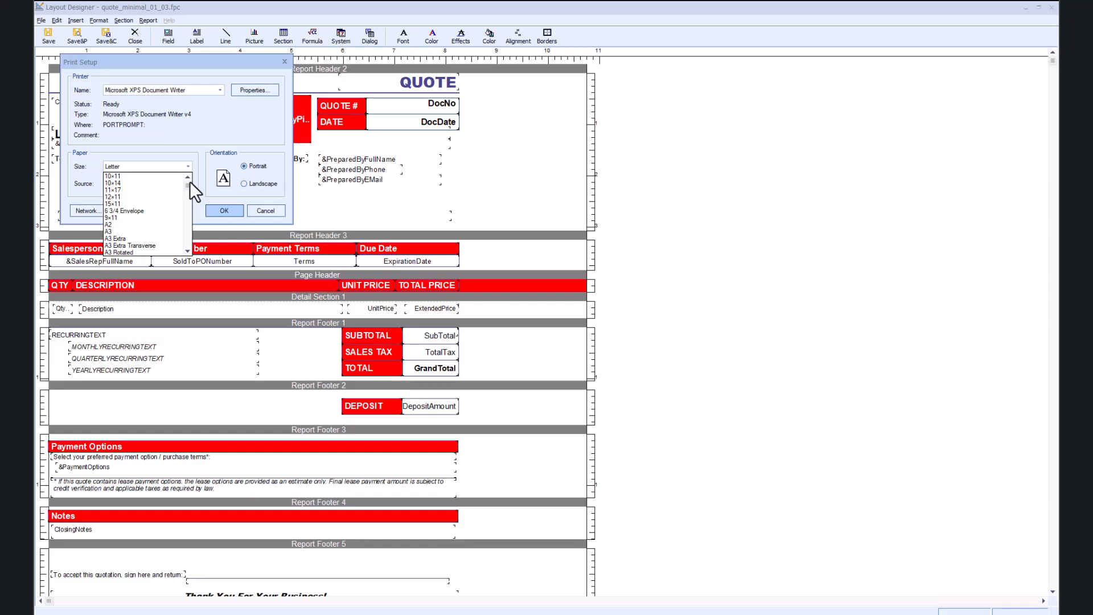
pyautogui.click(201, 175)
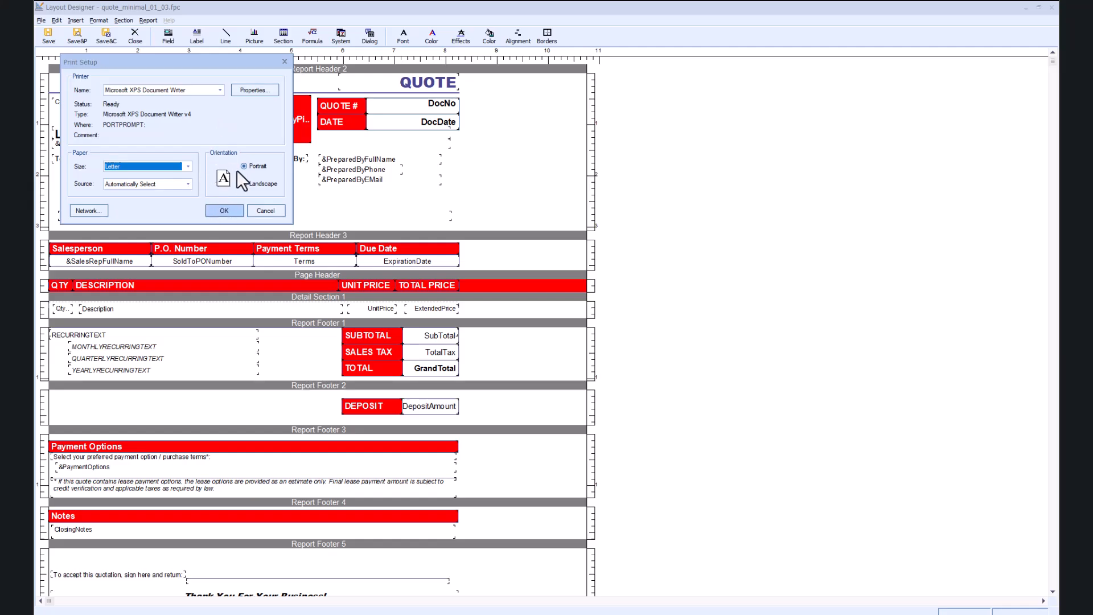
pyautogui.click(219, 215)
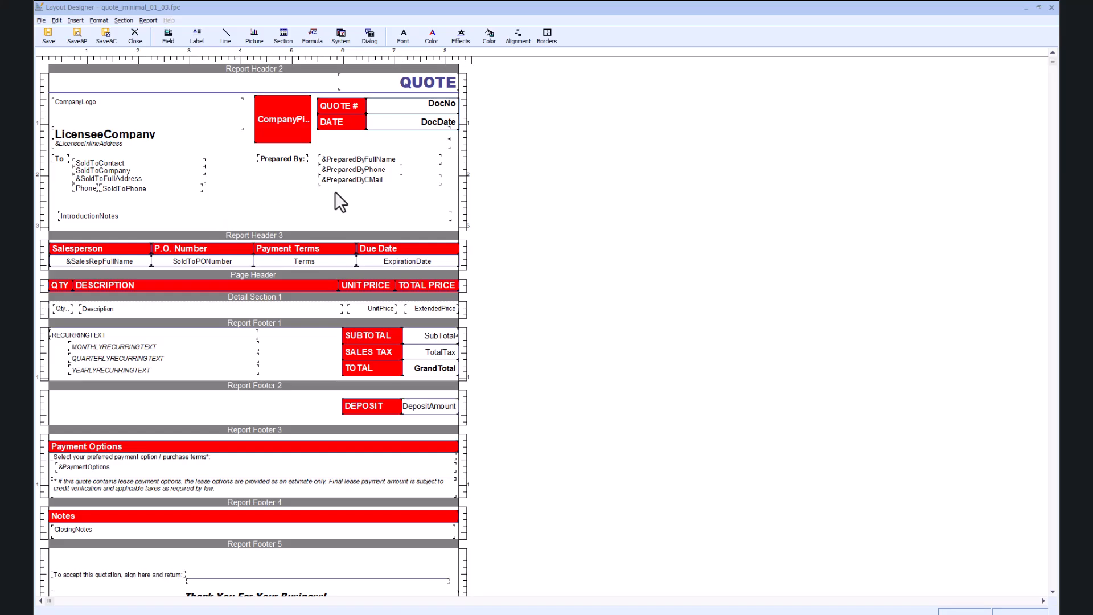
# Close the cloned layout with its changes saved, and open the Quote (Sunlight) layout for editing.
pyautogui.click(1051, 8)
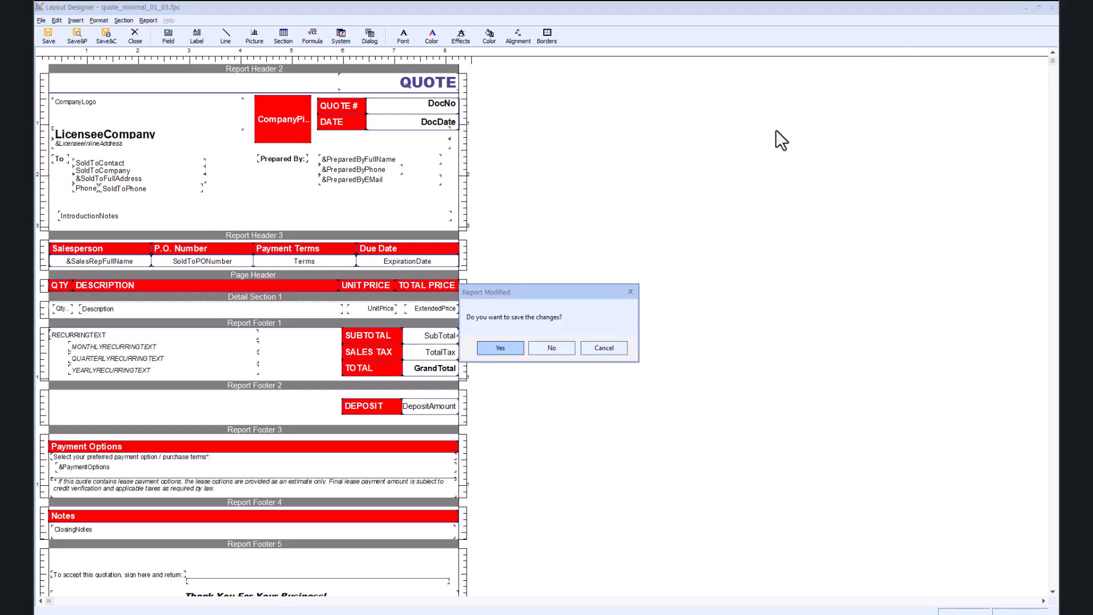
pyautogui.click(493, 346)
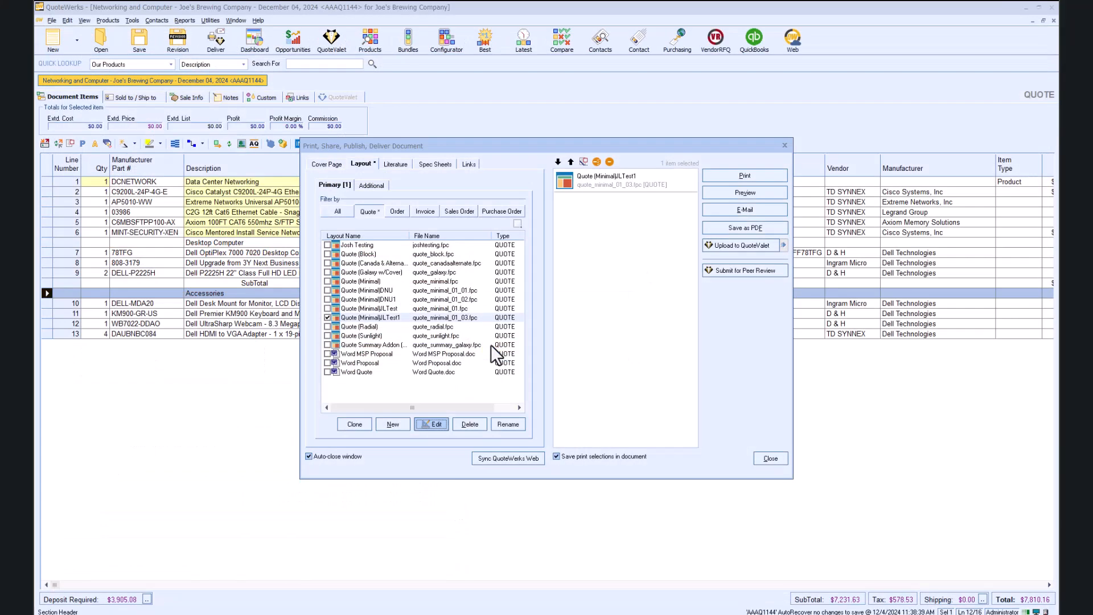
pyautogui.click(328, 336)
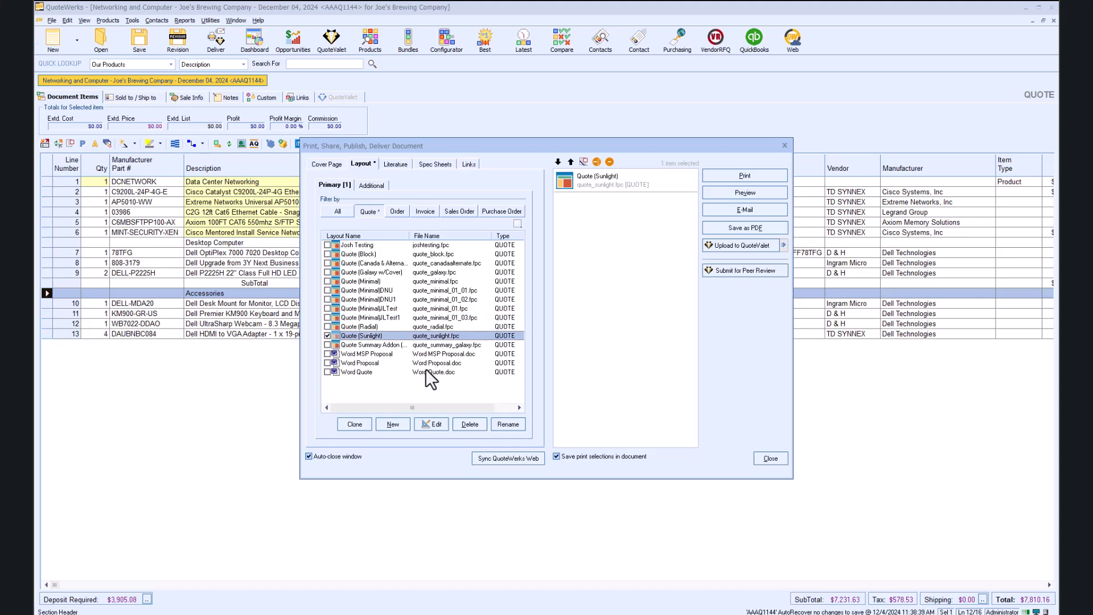
pyautogui.click(431, 424)
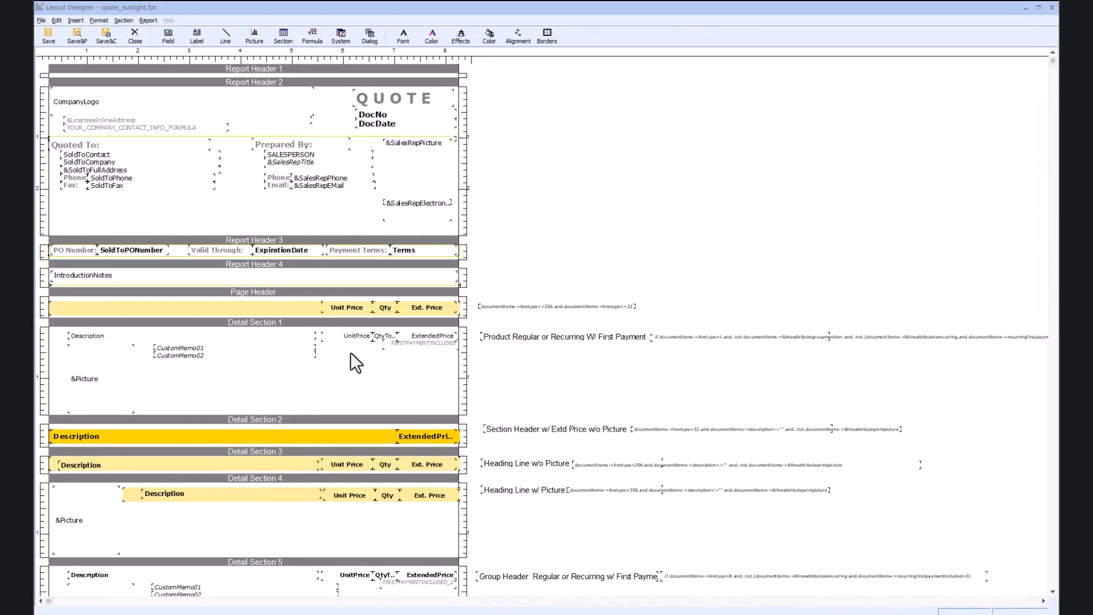
# Examine the Sunlight layout's headers and detail sections, including the line-type labels and filter conditions noted beside each section.
pyautogui.scroll(-3, 350, 351)
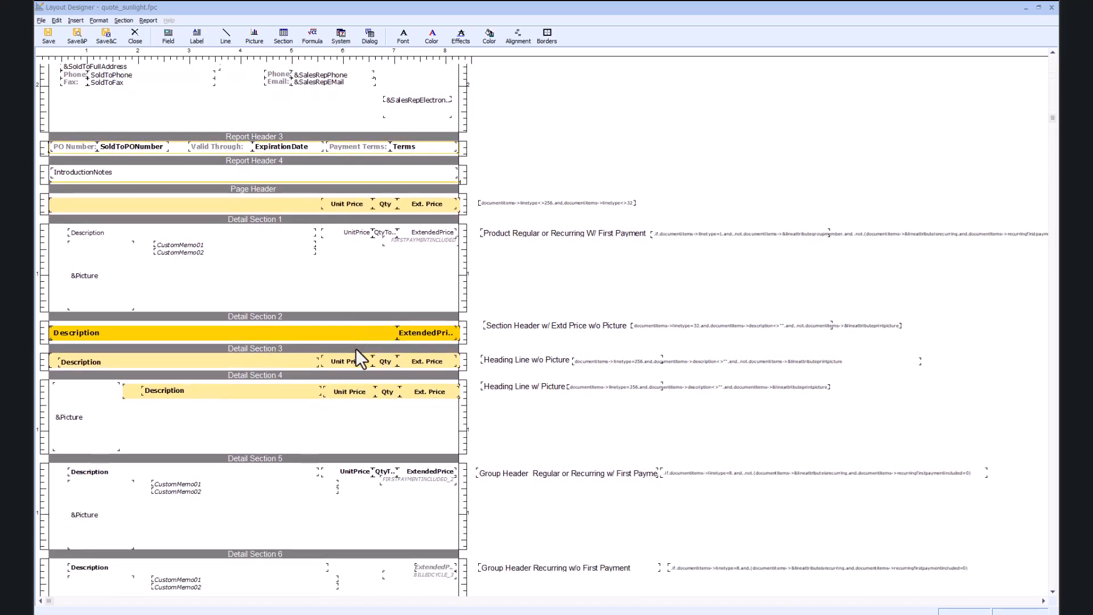
pyautogui.scroll(-1, 355, 347)
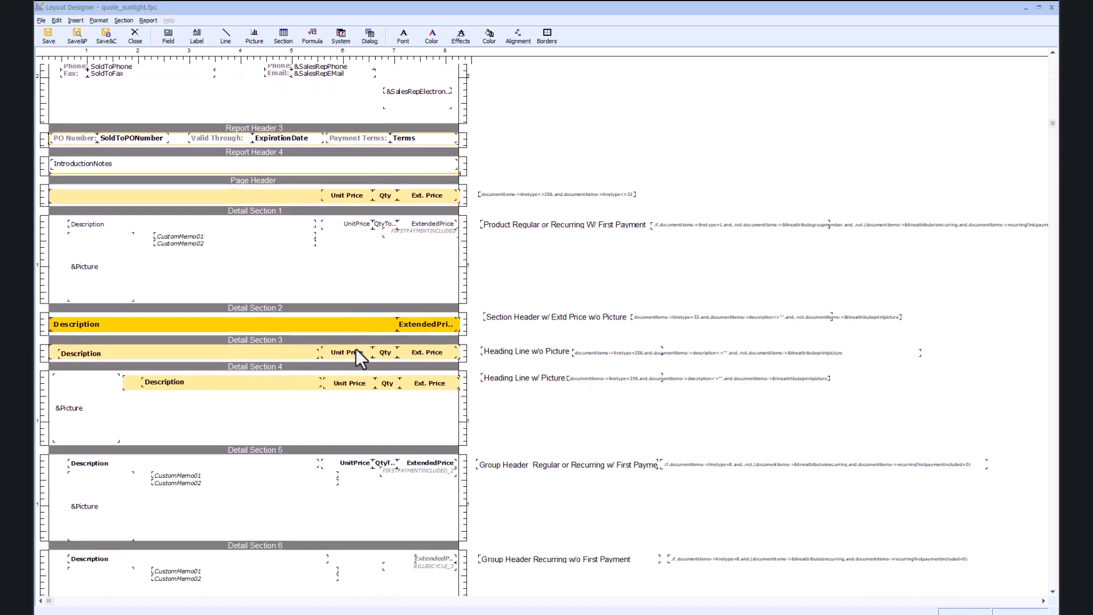
pyautogui.scroll(-2, 356, 357)
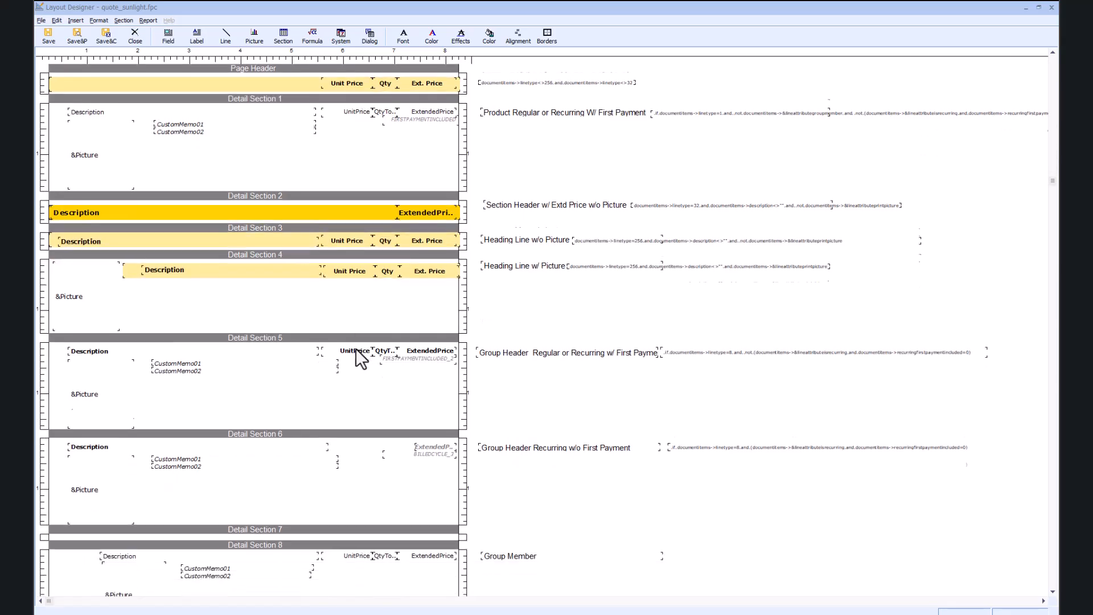
pyautogui.scroll(5, 356, 349)
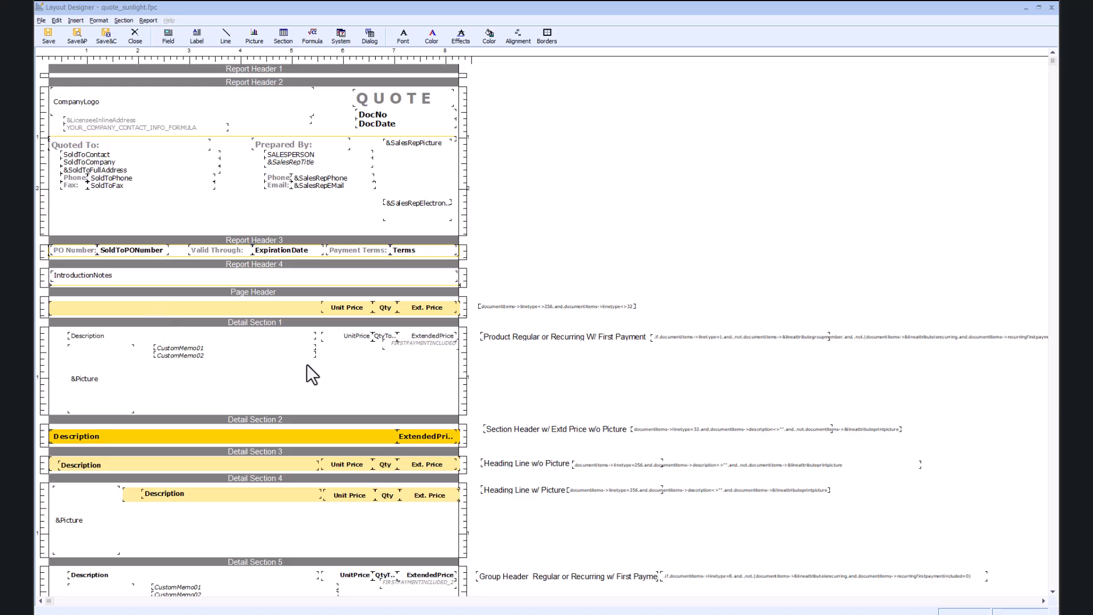
pyautogui.scroll(-6, 306, 364)
pyautogui.scroll(-9, 310, 362)
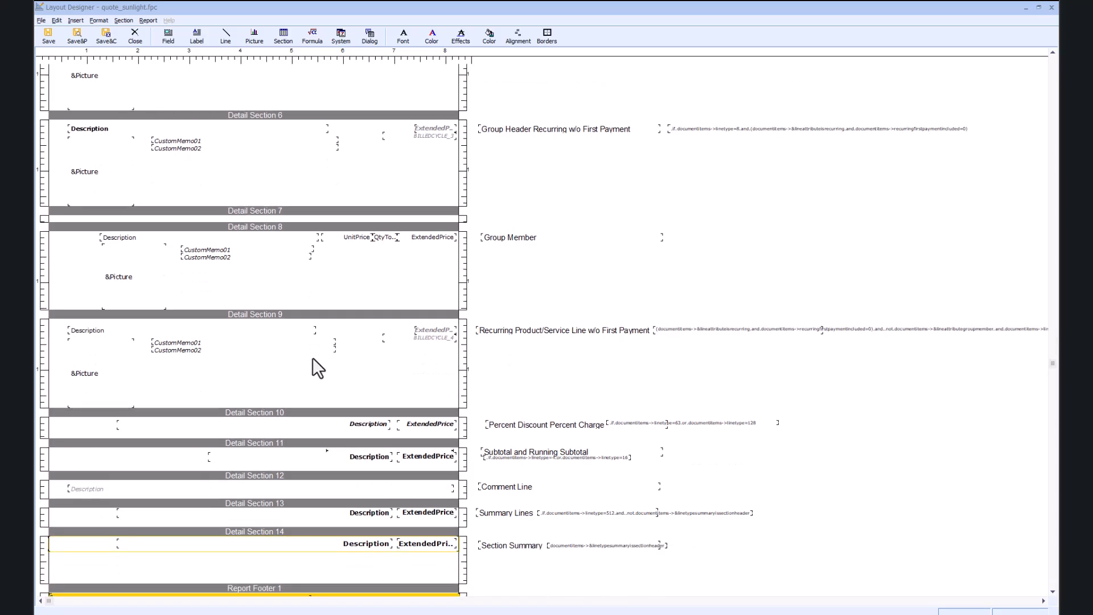
pyautogui.scroll(-1, 318, 368)
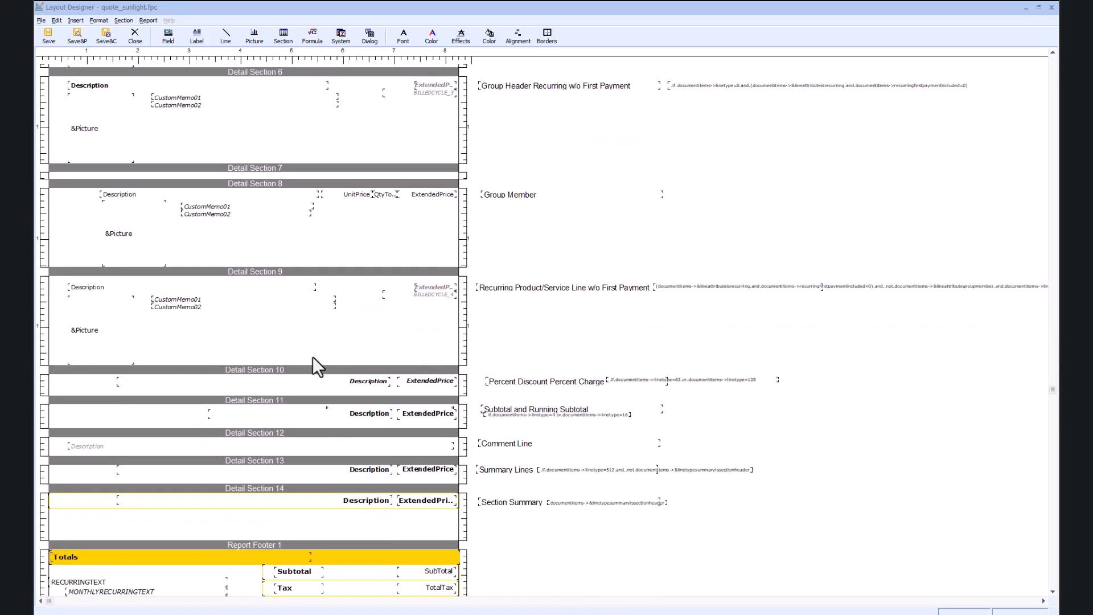
pyautogui.scroll(3, 313, 354)
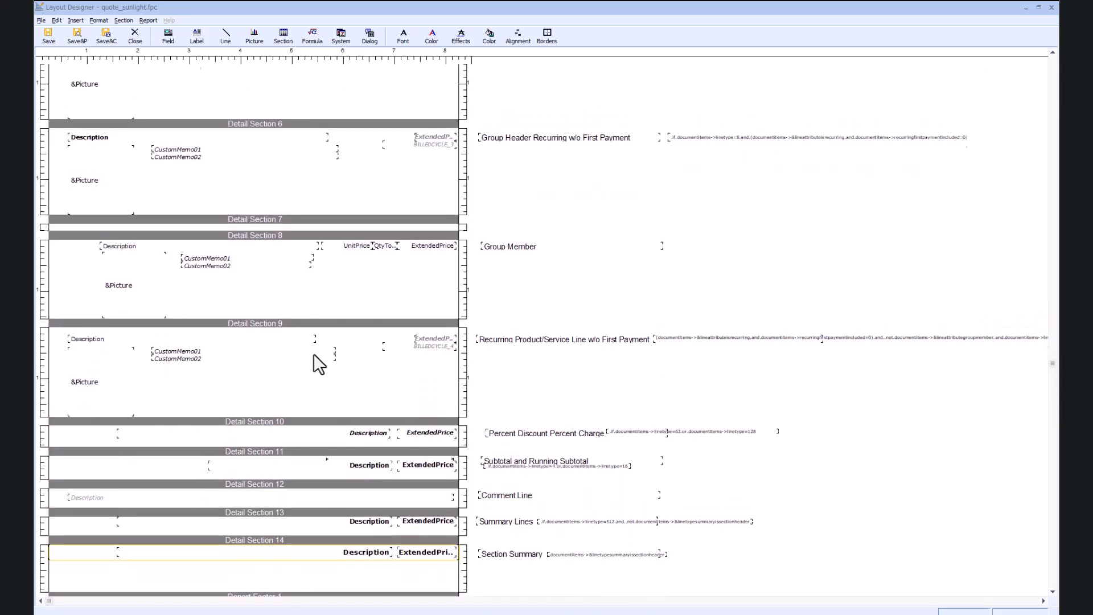
pyautogui.scroll(2, 314, 355)
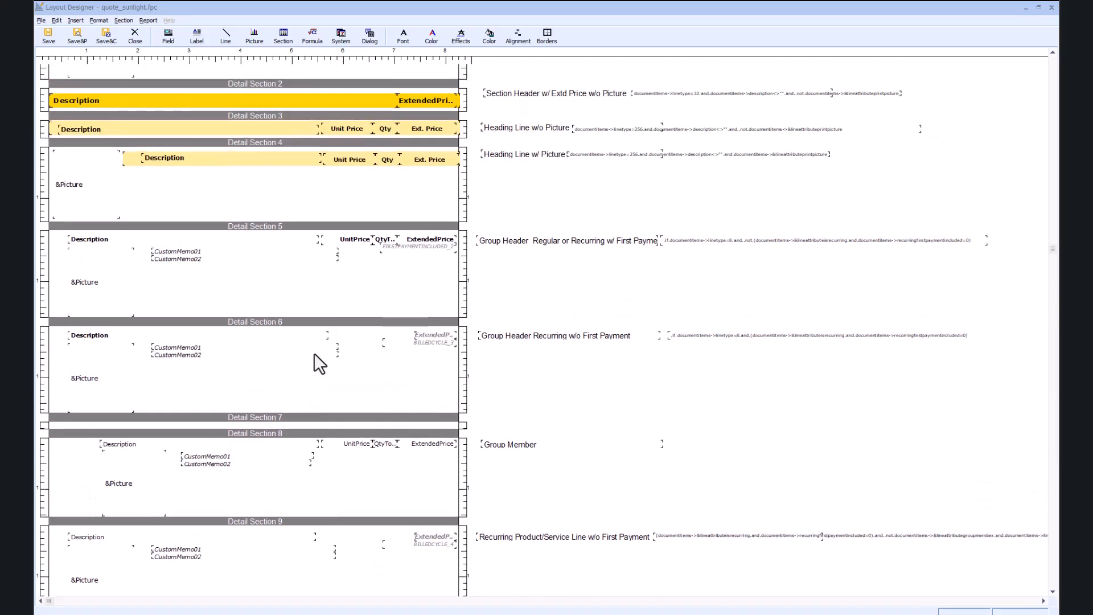
pyautogui.scroll(1, 314, 354)
pyautogui.scroll(1, 320, 364)
pyautogui.scroll(1, 319, 363)
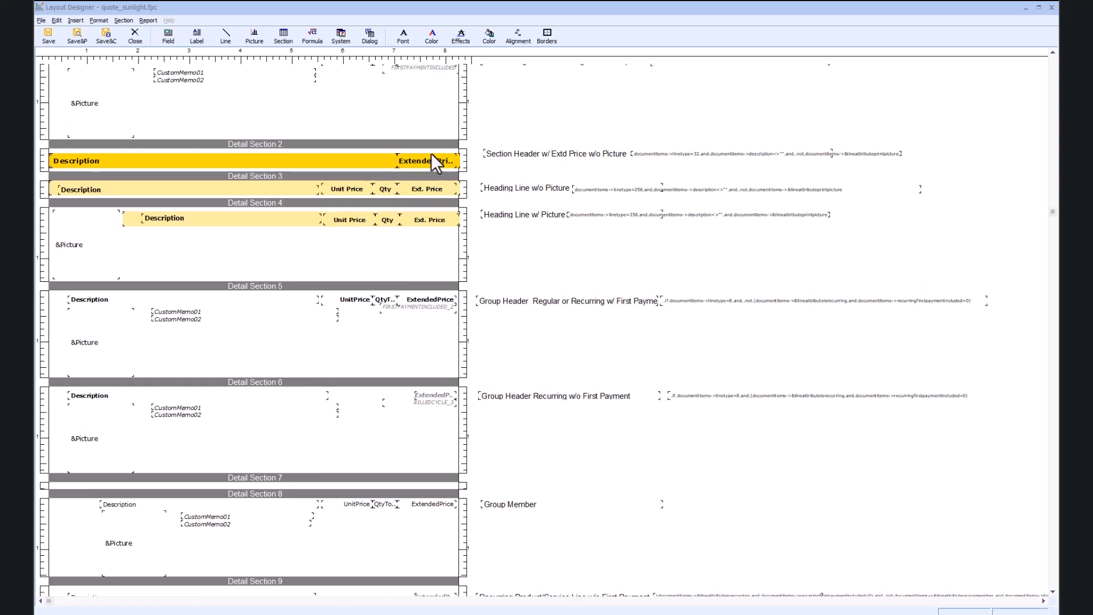
pyautogui.scroll(3, 416, 148)
pyautogui.scroll(5, 405, 165)
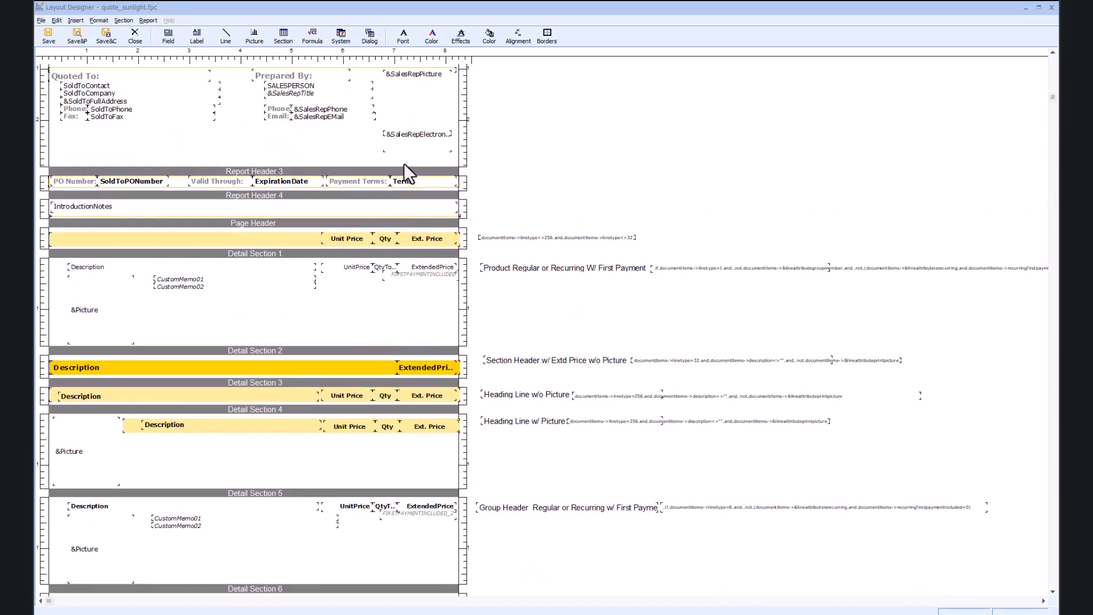
pyautogui.scroll(2, 405, 168)
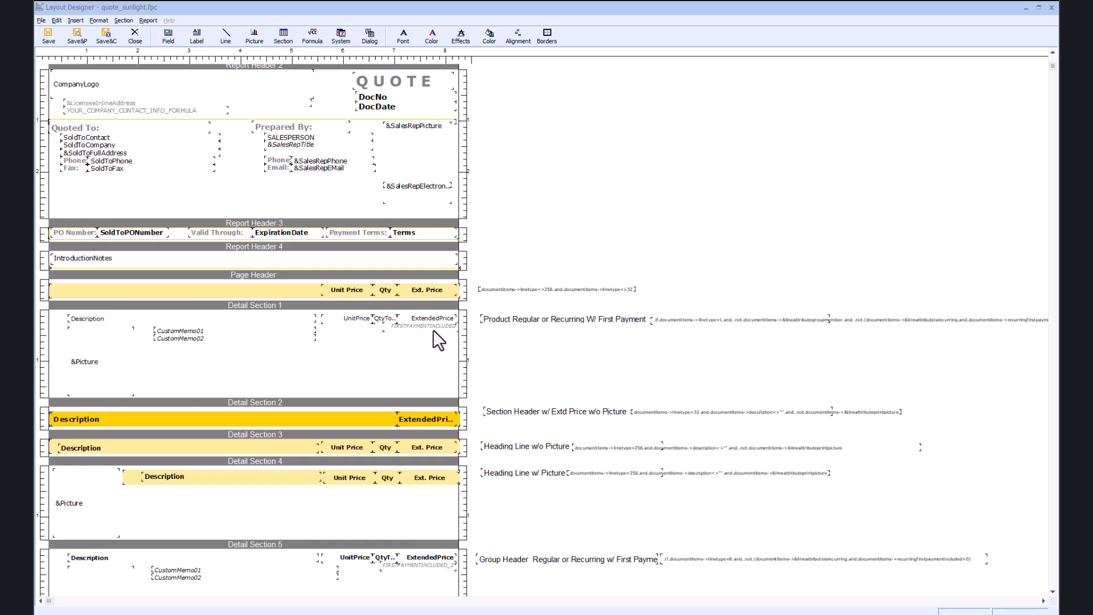
# Open the filter of Detail Section 1 and examine its section selection criteria.
pyautogui.rightClick(426, 307)
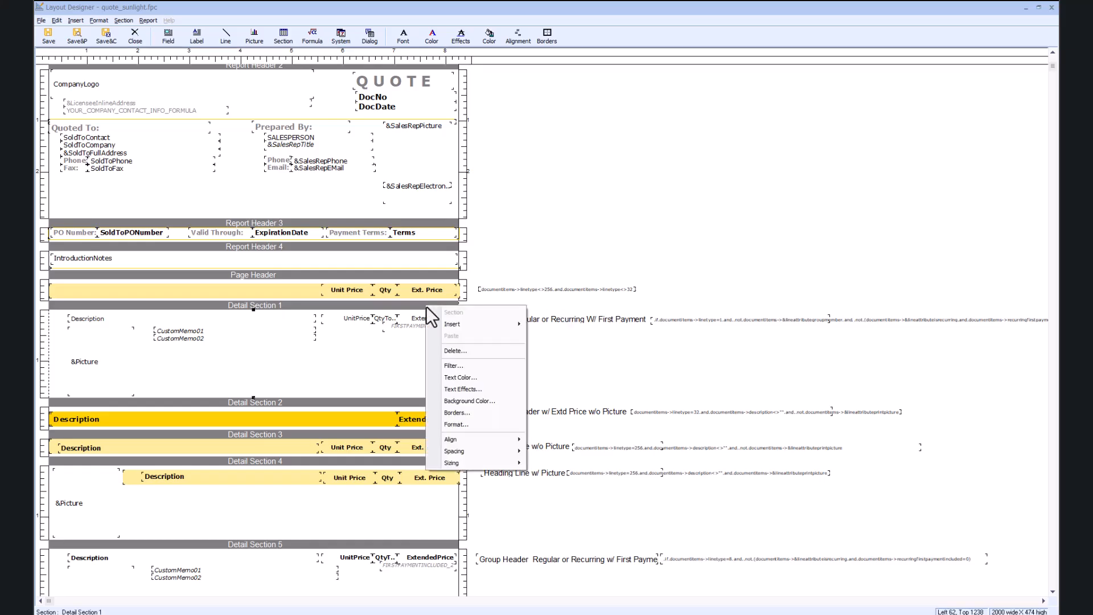
pyautogui.click(461, 366)
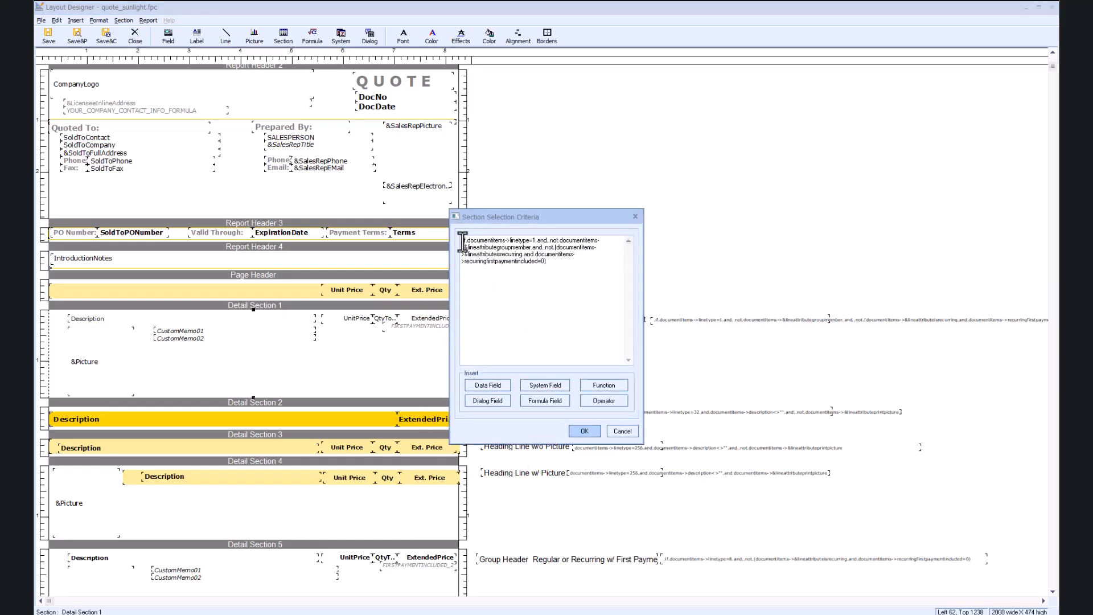
pyautogui.moveTo(463, 241); pyautogui.dragTo(562, 257)
pyautogui.click(563, 276)
pyautogui.moveTo(461, 241); pyautogui.dragTo(602, 261)
pyautogui.click(584, 263)
# Switch to the browser's Developer Integration Notes help page and examine the DocumentItems LineType values.
pyautogui.moveTo(620, 612)
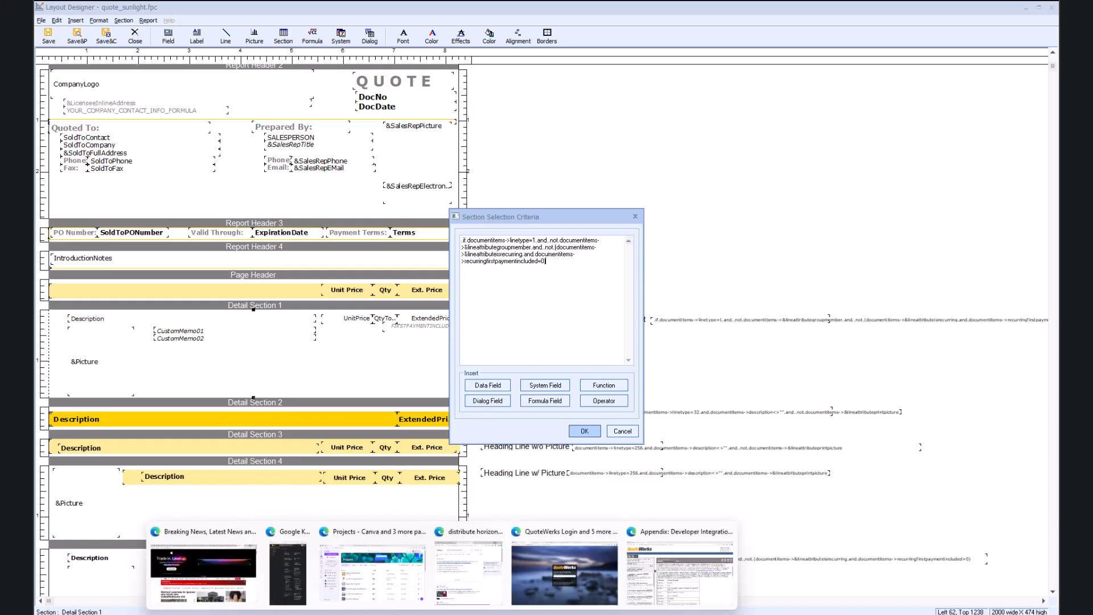
pyautogui.click(655, 580)
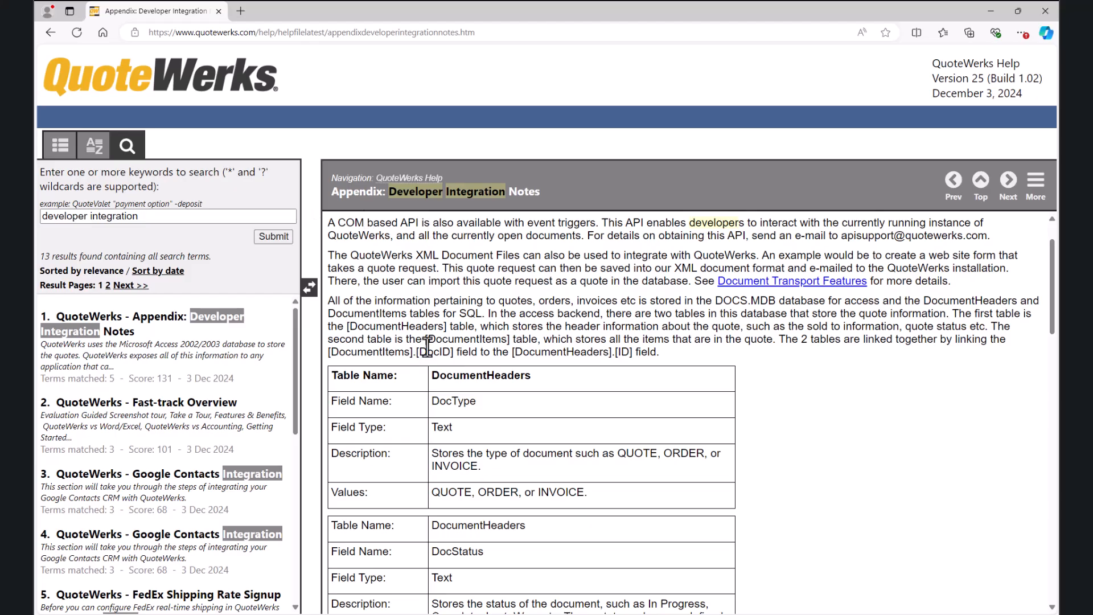
pyautogui.scroll(-5, 575, 377)
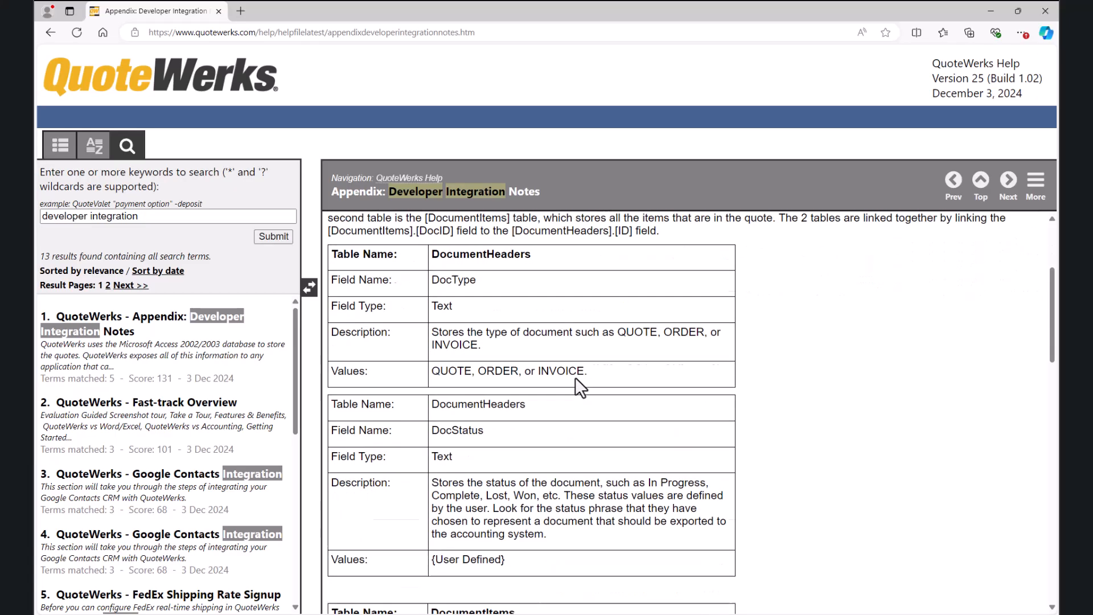
pyautogui.scroll(-3, 575, 378)
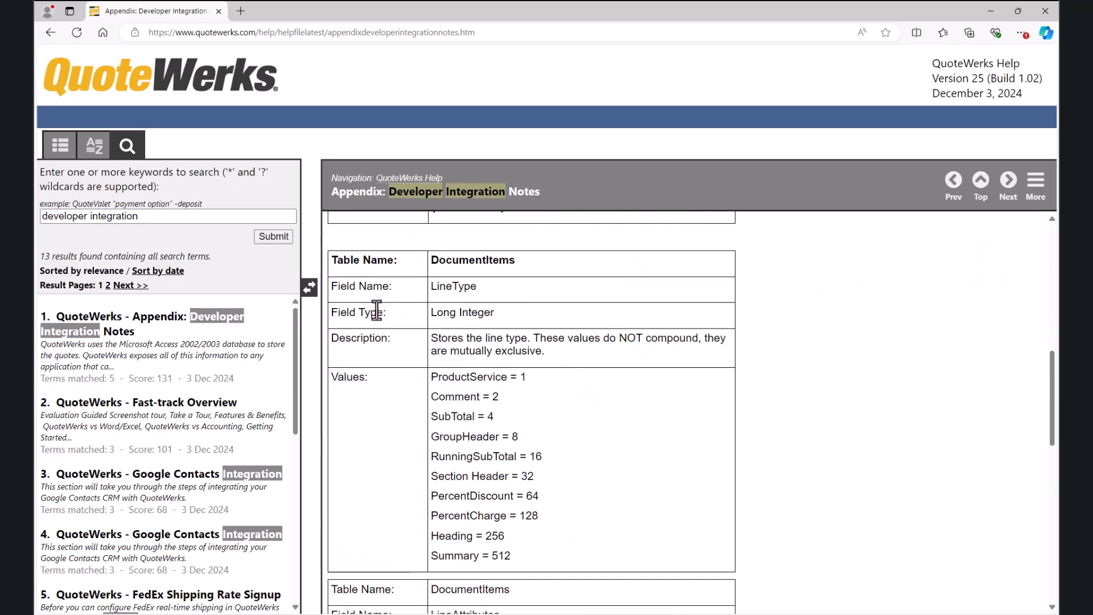
pyautogui.scroll(-3, 506, 306)
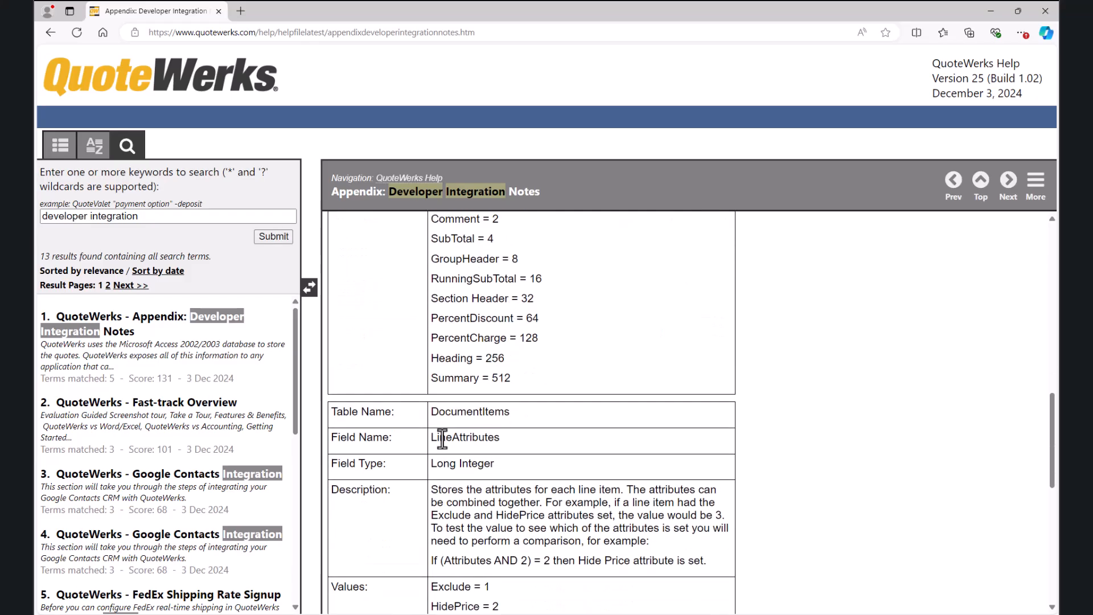
pyautogui.scroll(3, 481, 436)
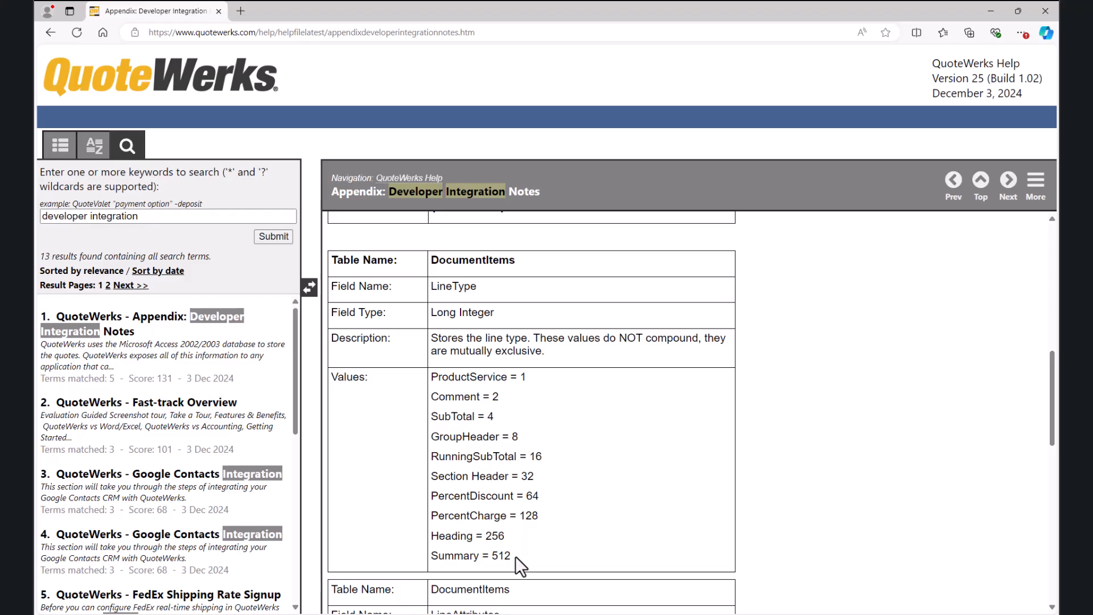
# Examine the DocumentItems LineAttributes description and values in the help page, comparing them with the LineType values.
pyautogui.scroll(-5, 515, 554)
pyautogui.scroll(-1, 514, 553)
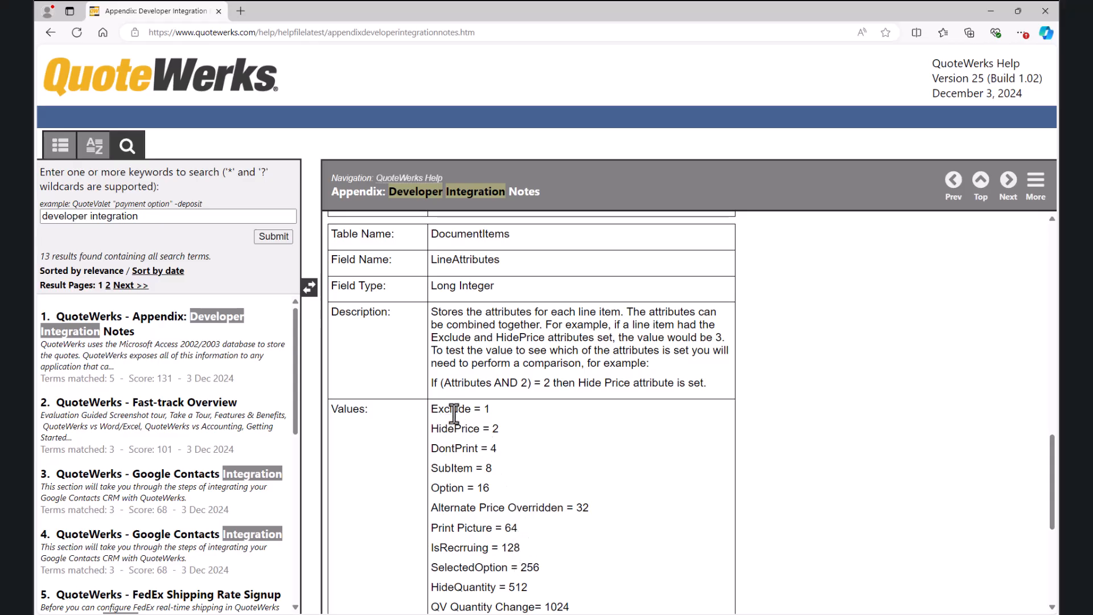
pyautogui.scroll(-1, 454, 418)
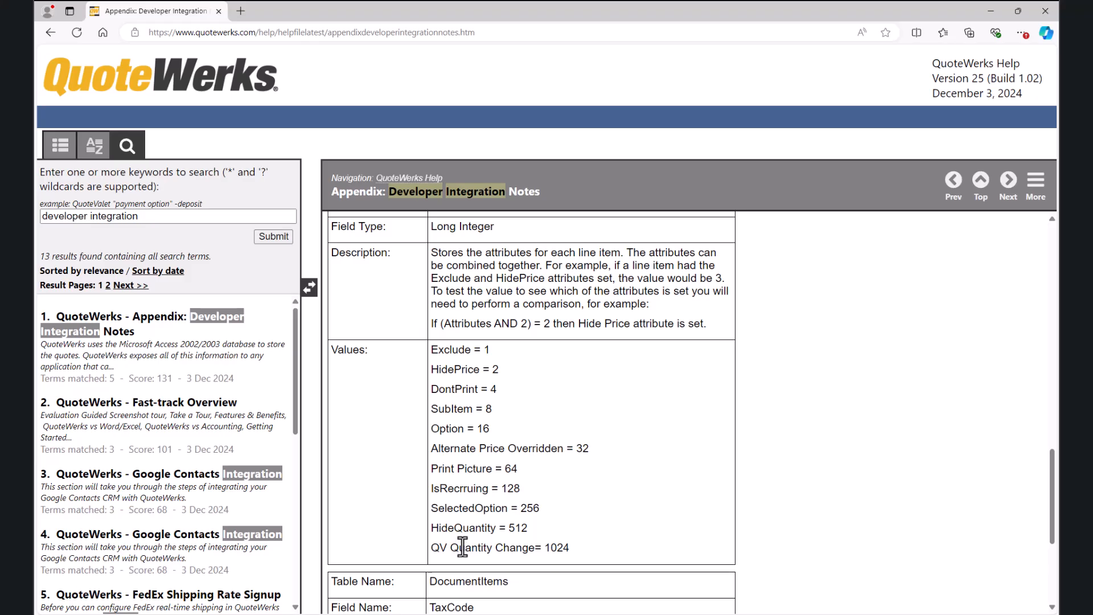
pyautogui.scroll(2, 462, 548)
pyautogui.scroll(5, 460, 535)
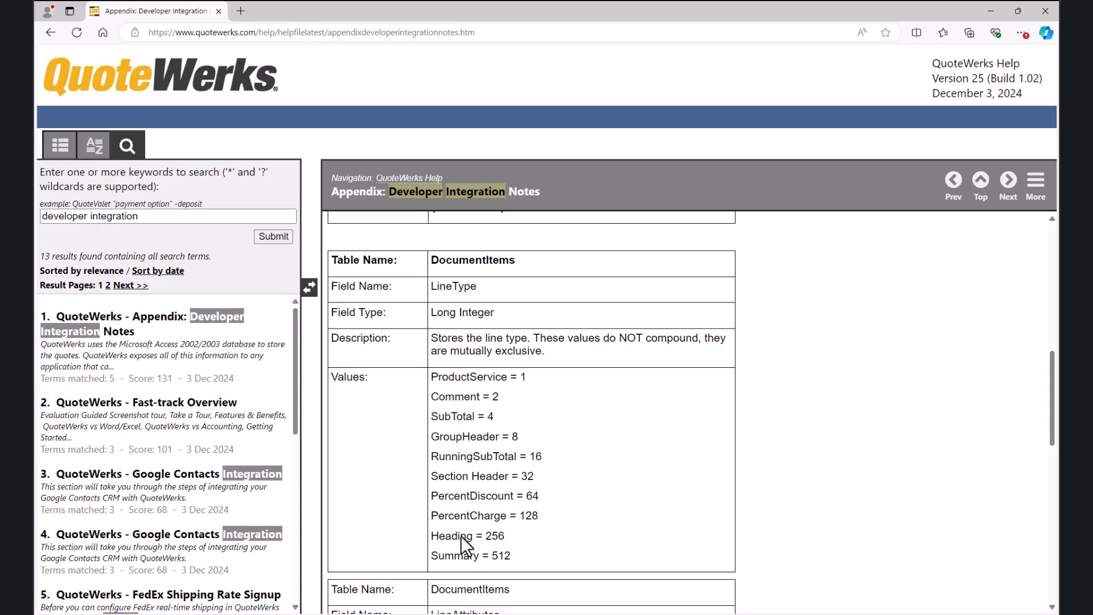
pyautogui.scroll(-3, 460, 536)
pyautogui.scroll(-1, 461, 536)
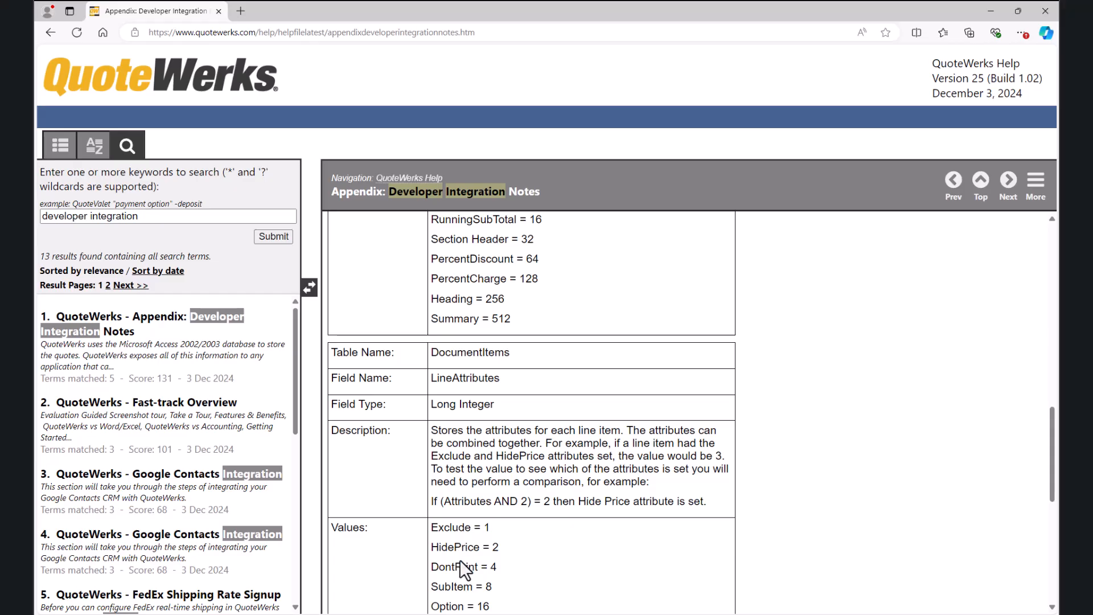
pyautogui.moveTo(458, 614)
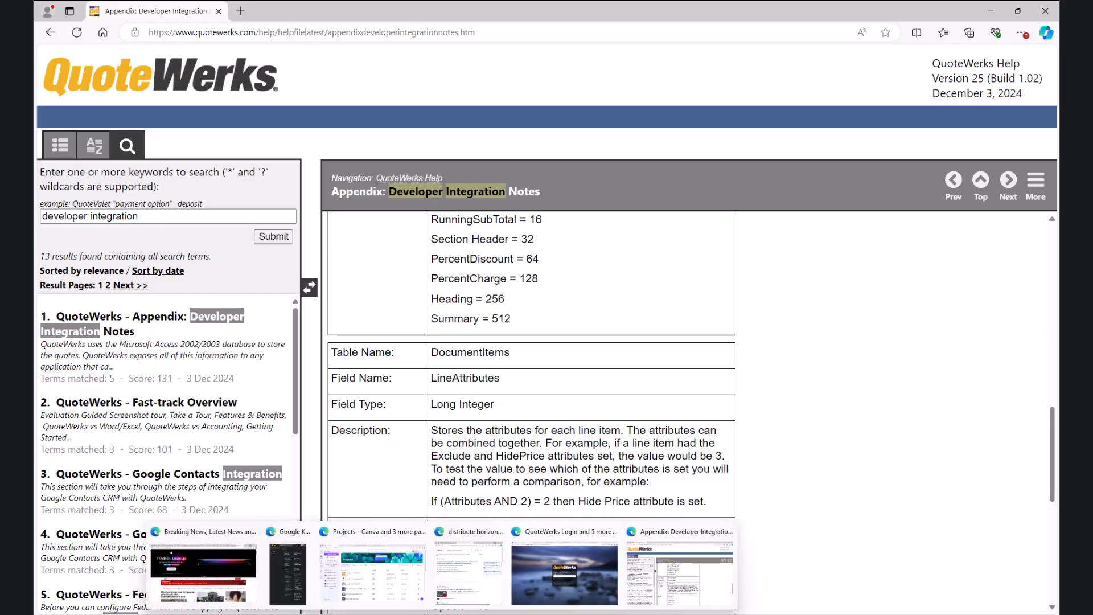
# Switch back to the Layout Designer, cancel the section selection criteria and close the Sunlight layout.
pyautogui.click(749, 613)
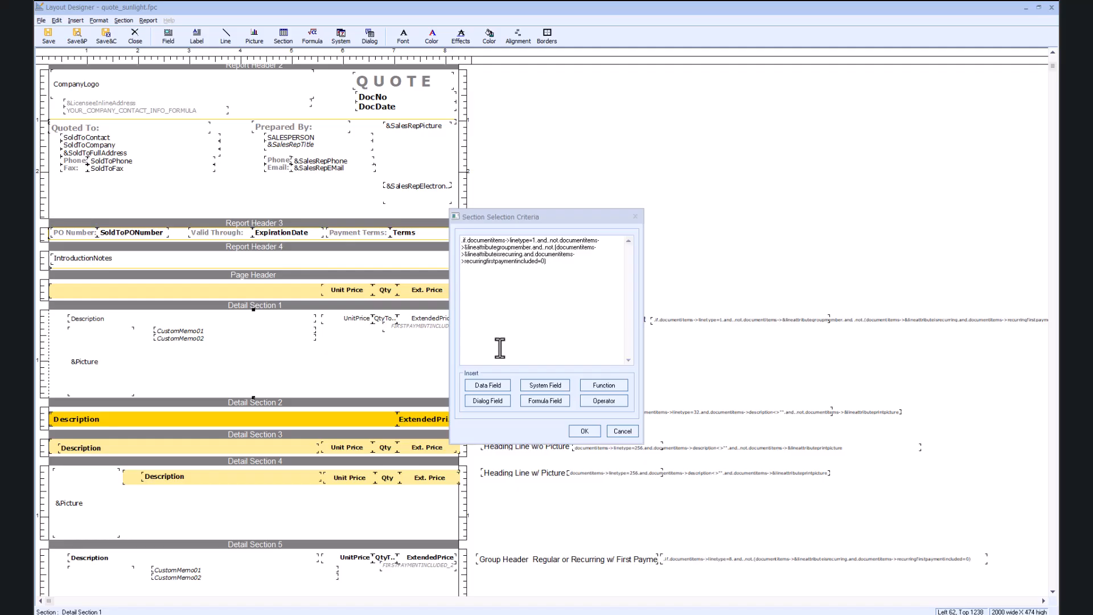
pyautogui.click(622, 433)
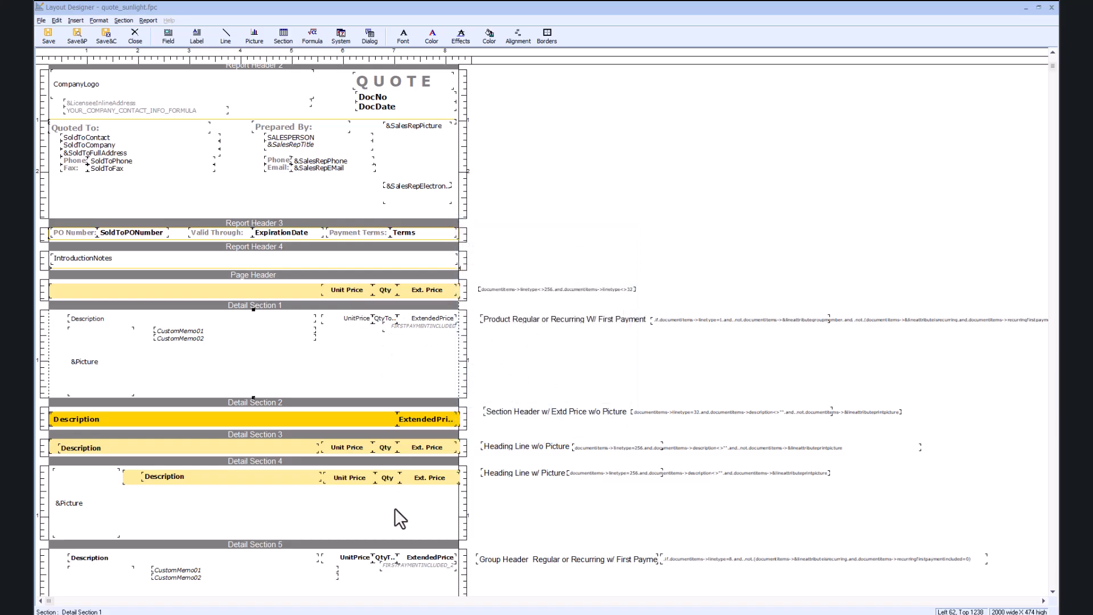
pyautogui.click(1052, 8)
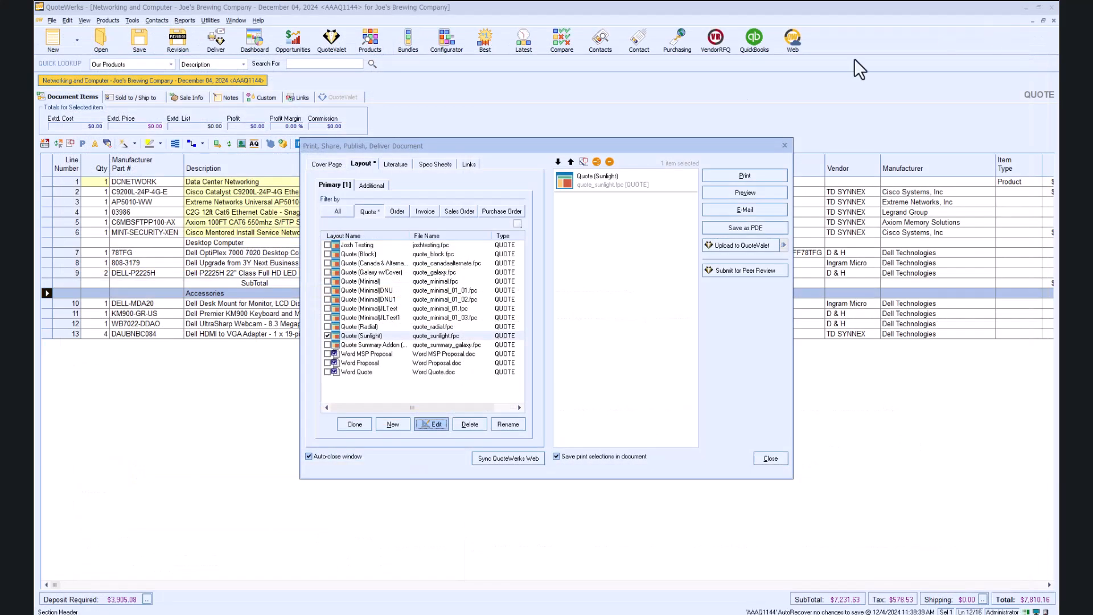
# Select the Quote (Minimal)JLTest1 layout instead of Quote (Sunlight) and open it for editing.
pyautogui.click(328, 336)
pyautogui.click(328, 318)
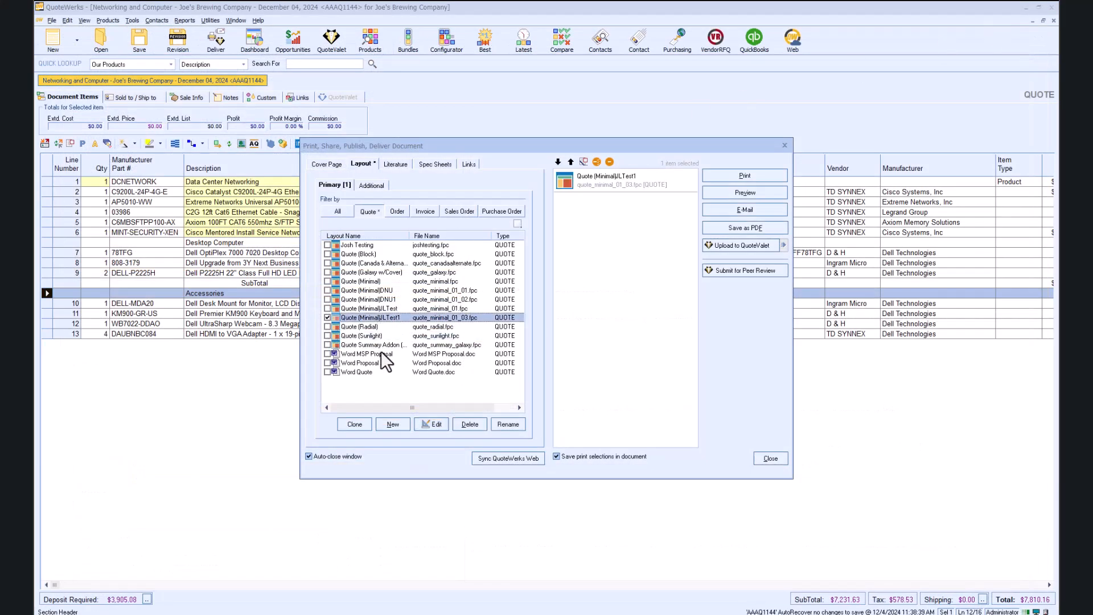
pyautogui.click(425, 425)
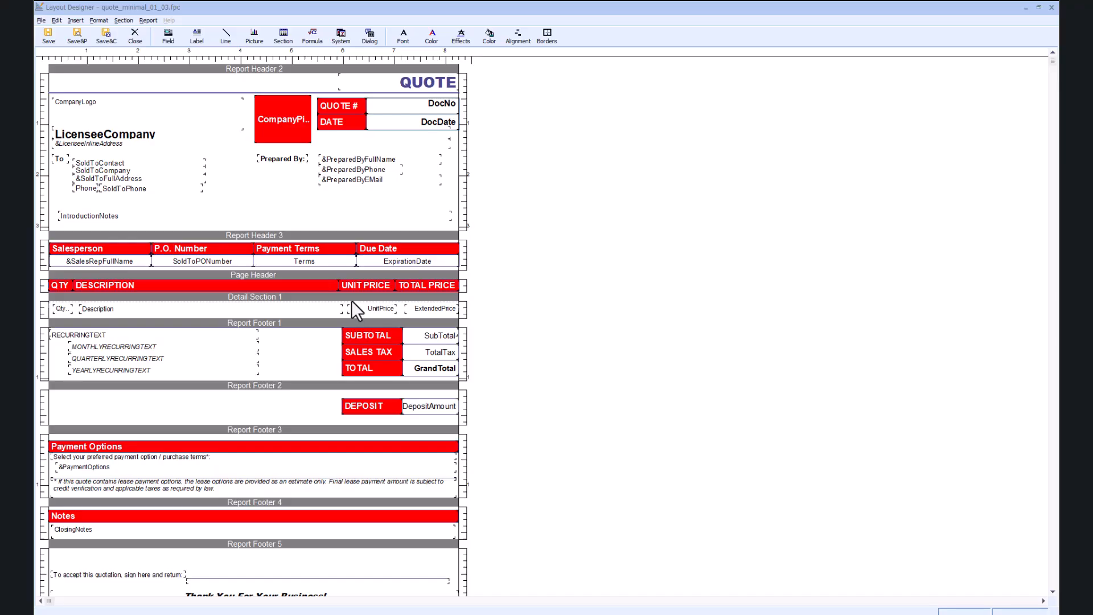
# Save and preview the minimal layout, comparing the headers on pages 1 and 2, and return to the designer.
pyautogui.click(78, 34)
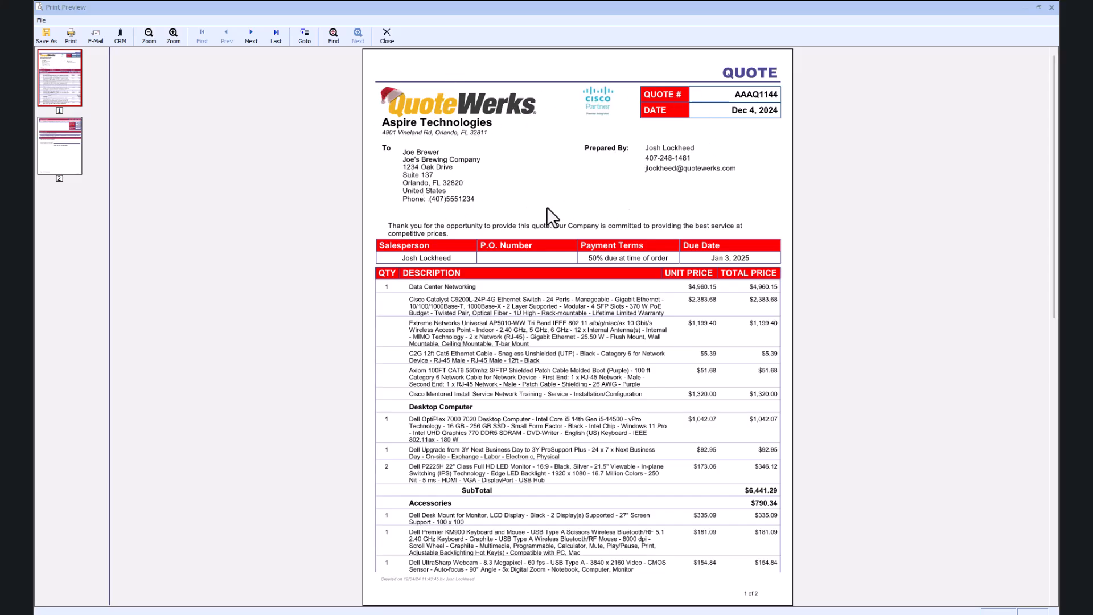
pyautogui.click(69, 156)
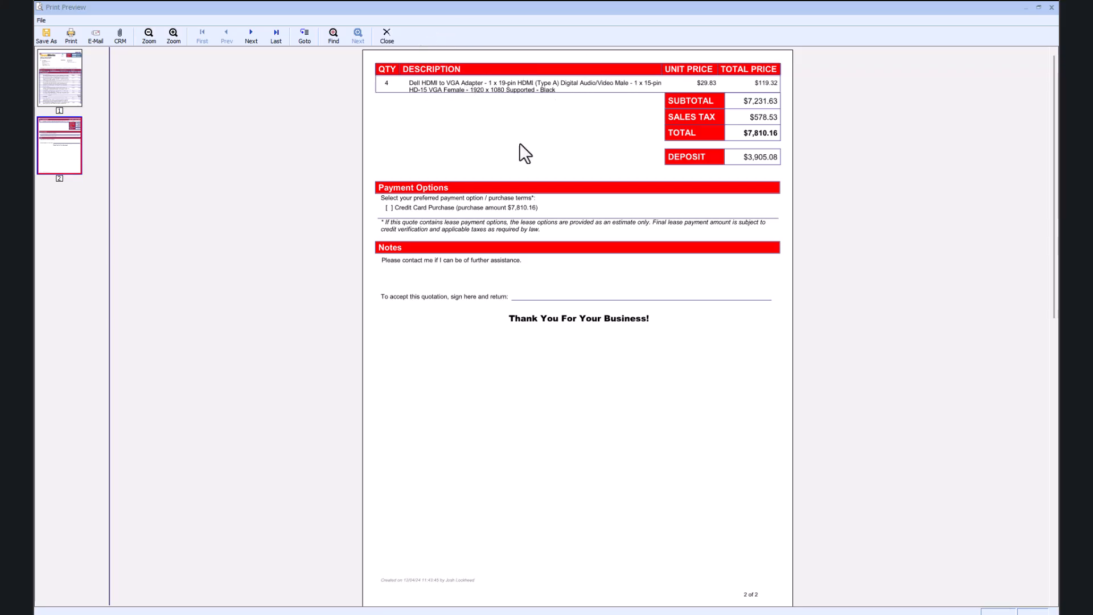
pyautogui.click(70, 99)
pyautogui.click(66, 137)
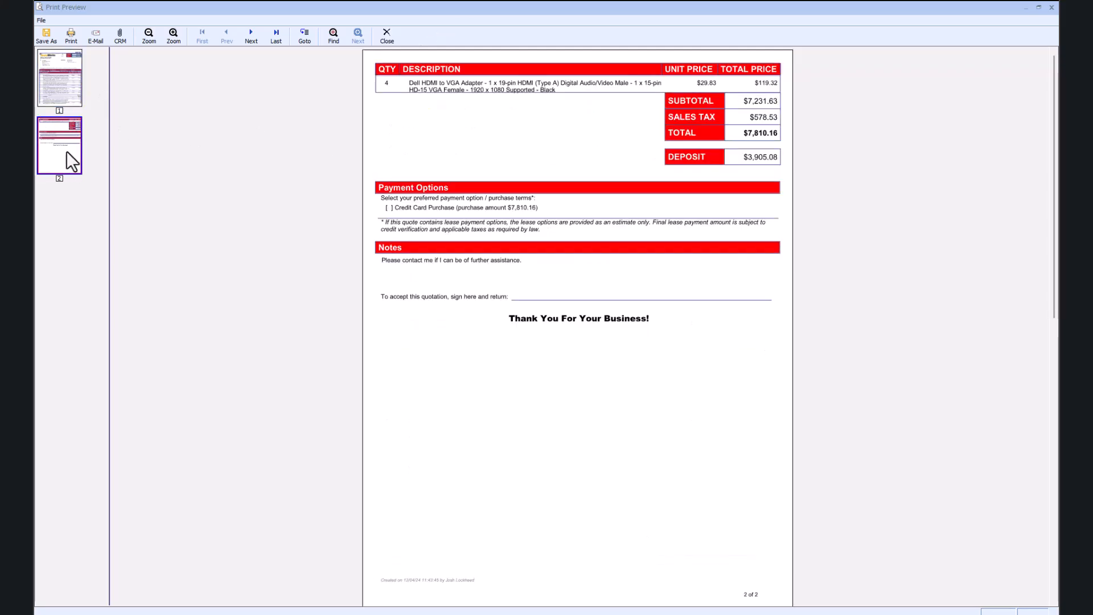
pyautogui.click(52, 98)
pyautogui.click(60, 143)
pyautogui.click(64, 104)
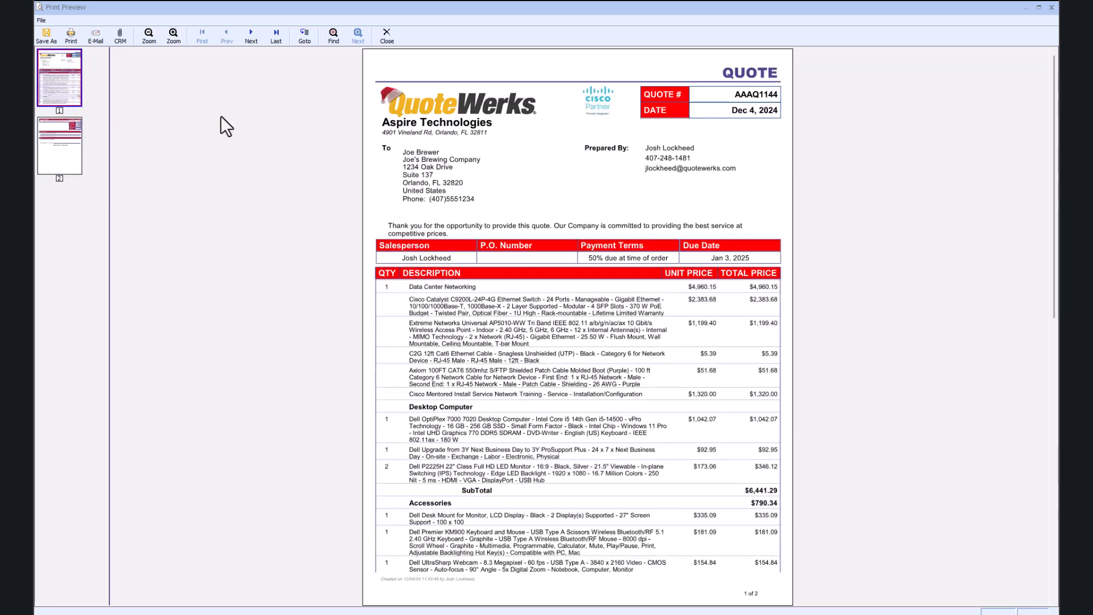
pyautogui.click(1052, 7)
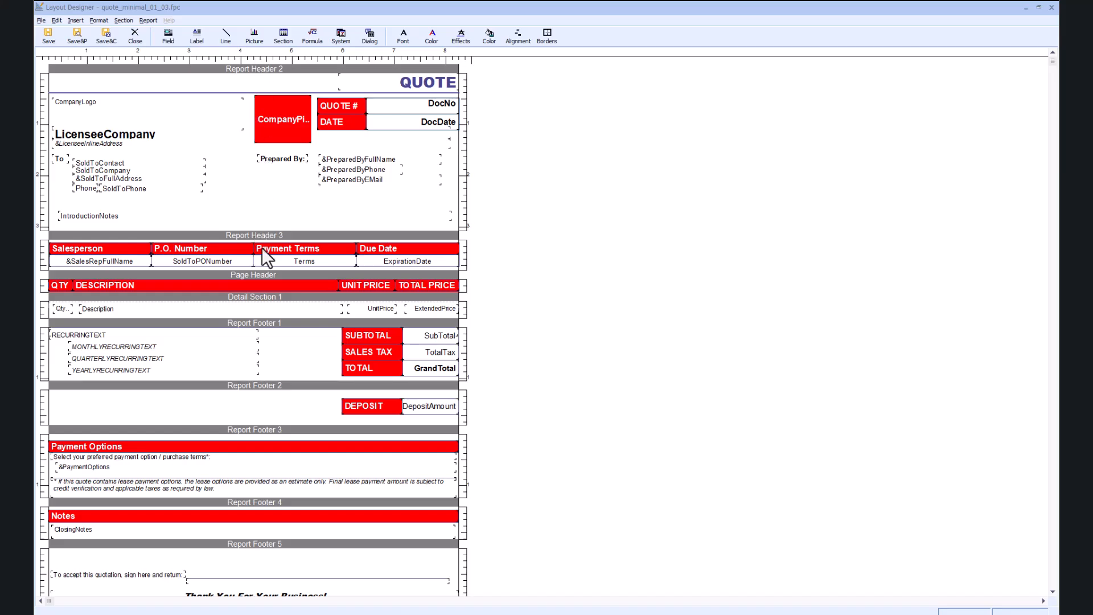
# Extend the Page Header section to about 754 high and turn off its background color.
pyautogui.click(253, 276)
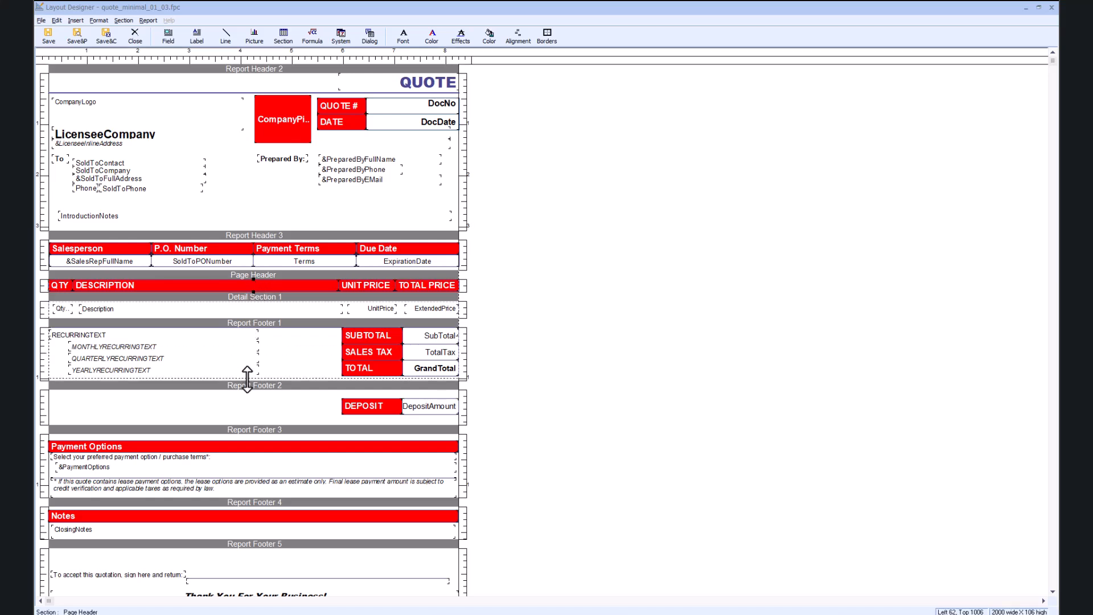
pyautogui.moveTo(247, 423); pyautogui.dragTo(250, 424)
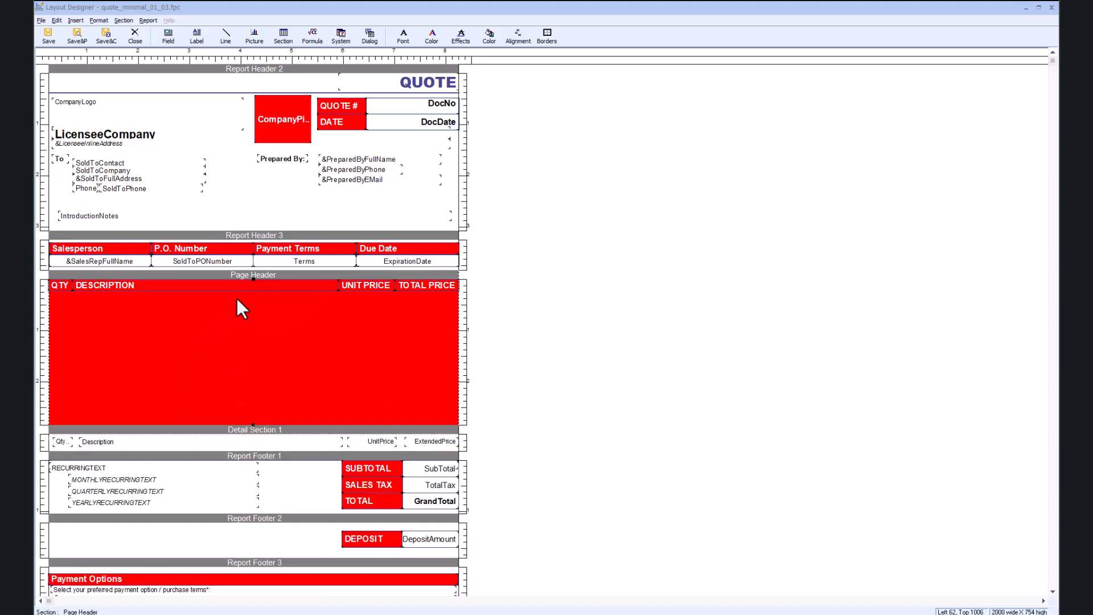
pyautogui.rightClick(365, 340)
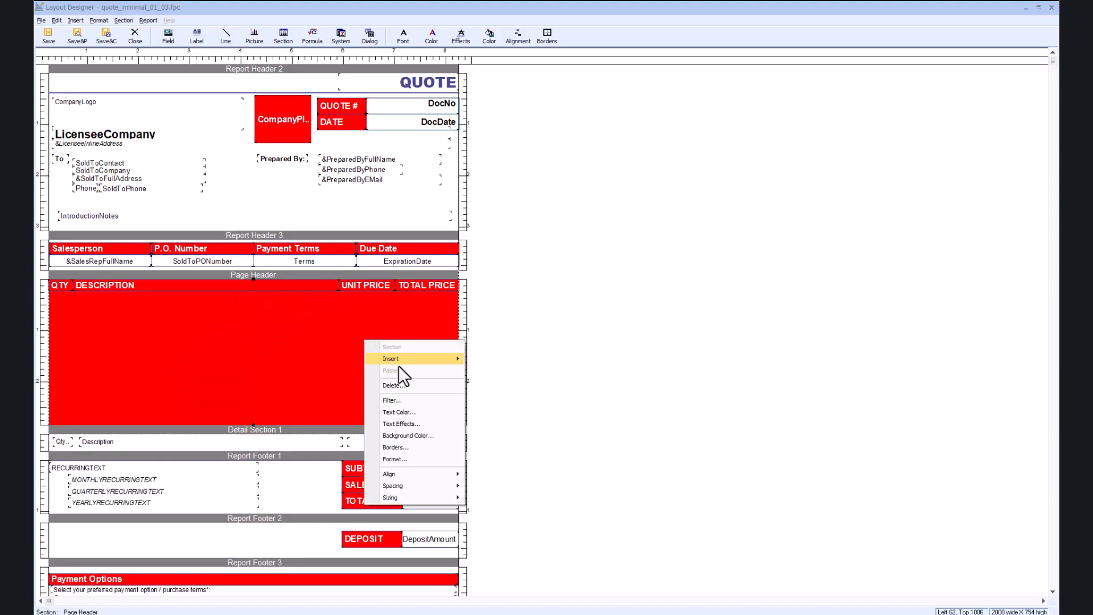
pyautogui.click(409, 436)
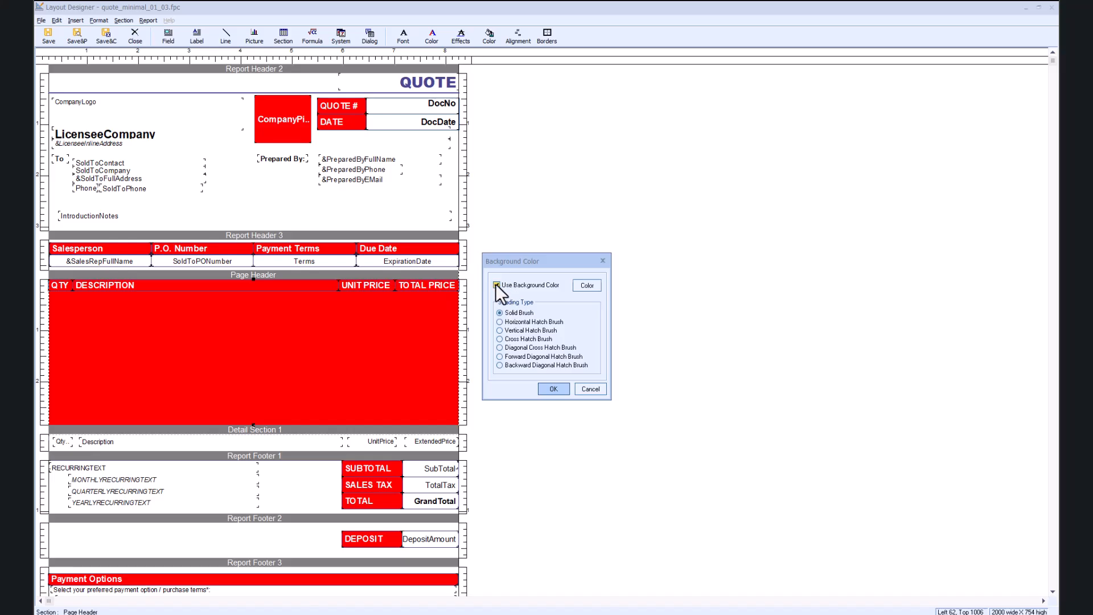
pyautogui.click(496, 284)
pyautogui.click(552, 389)
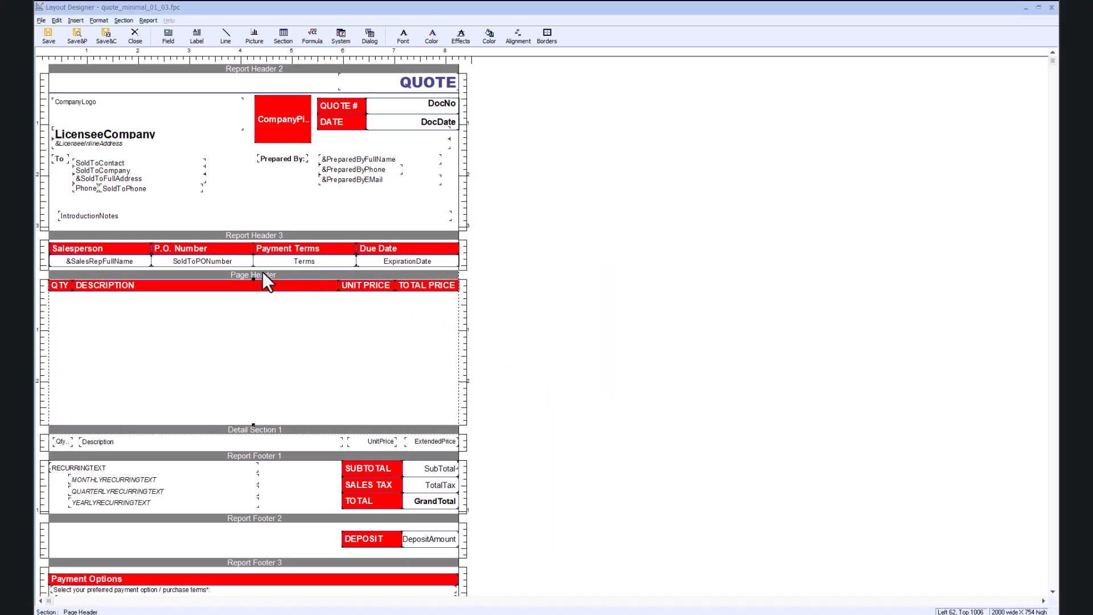
# Move the whole QTY, DESCRIPTION, UNIT PRICE and TOTAL PRICE heading row down to the lower edge of the Page Header section.
pyautogui.click(459, 283)
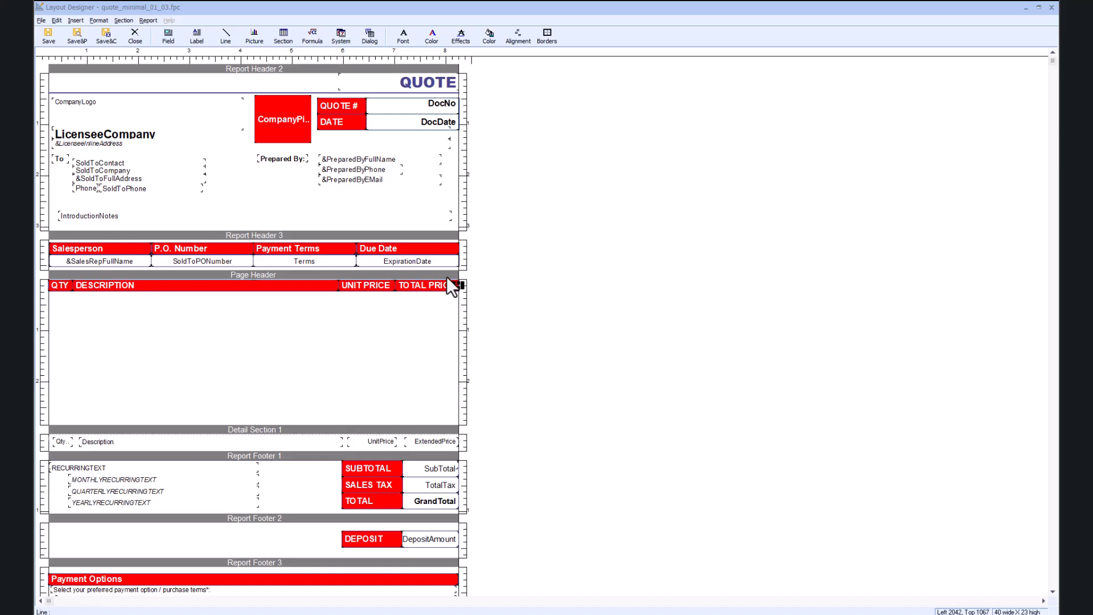
pyautogui.press('Delete')
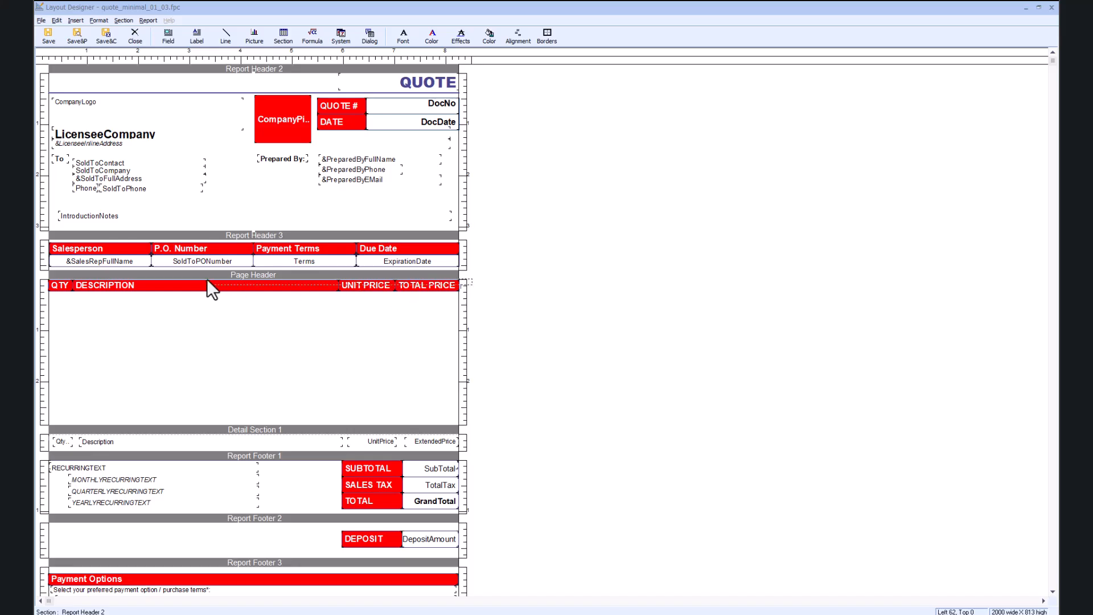
pyautogui.click(40, 284)
pyautogui.press('Down')
pyautogui.press('Down')
pyautogui.press('Down')
pyautogui.press('Down')
pyautogui.press('Down')
pyautogui.press('Down')
pyautogui.press('Down')
pyautogui.press('Down')
pyautogui.press('Down')
pyautogui.press('Down')
pyautogui.press('Down')
pyautogui.press('Down')
pyautogui.press('Down')
pyautogui.press('Down')
pyautogui.press('Down')
pyautogui.press('Down')
pyautogui.press('Down')
pyautogui.press('Down')
pyautogui.press('Down')
pyautogui.press('Down')
pyautogui.press('Down')
pyautogui.press('Down')
pyautogui.press('Down')
pyautogui.press('Down')
pyautogui.press('Down')
pyautogui.press('Down')
pyautogui.press('Down')
pyautogui.press('Down')
pyautogui.press('Down')
pyautogui.press('Down')
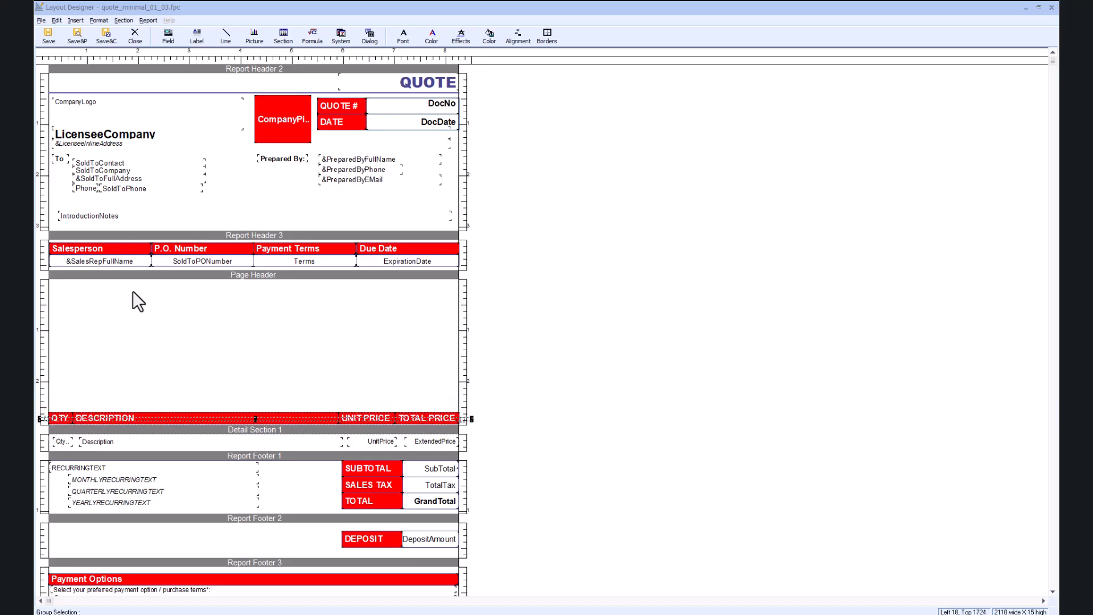
pyautogui.click(543, 316)
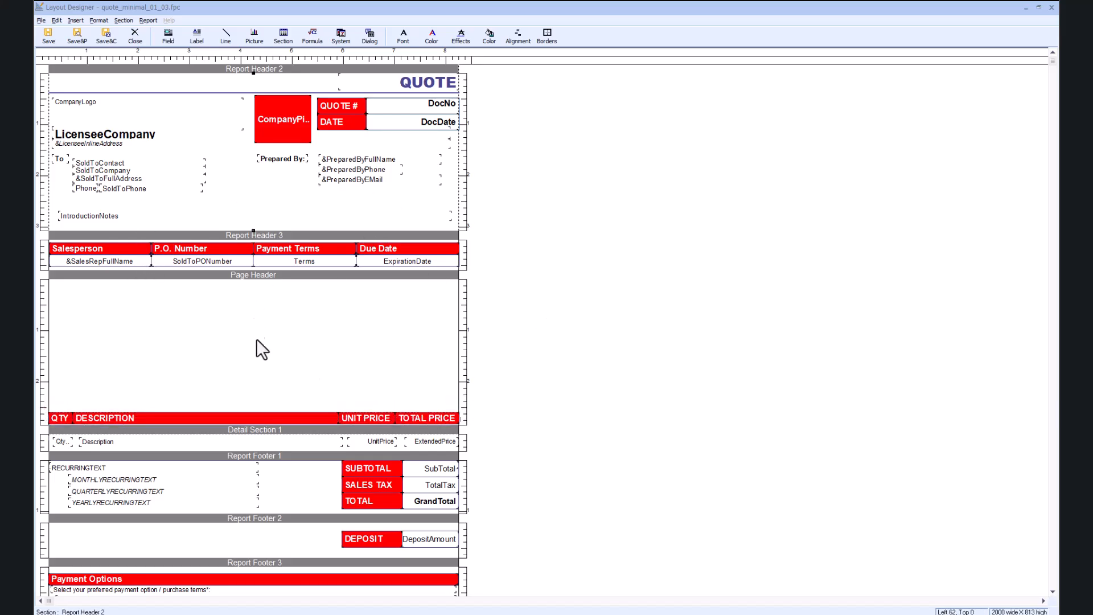
# Reduce the Page Header section to about 646 high and extend Report Header 3 to about 273 high.
pyautogui.click(251, 276)
pyautogui.moveTo(254, 279)
pyautogui.mouseDown()
pyautogui.moveTo(252, 296)
pyautogui.moveTo(252, 267)
pyautogui.mouseUp()
pyautogui.click(262, 236)
pyautogui.moveTo(251, 281); pyautogui.dragTo(252, 292)
# Copy the column heading row from the Page Header into the empty space beneath the Report Header 3 fields.
pyautogui.click(463, 412)
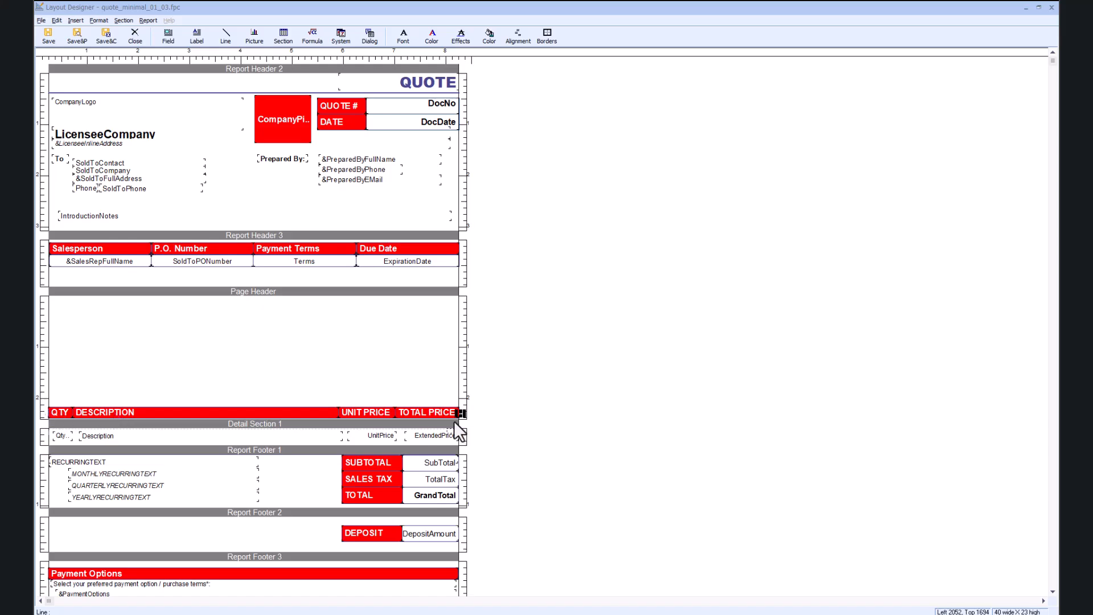
pyautogui.press('Delete')
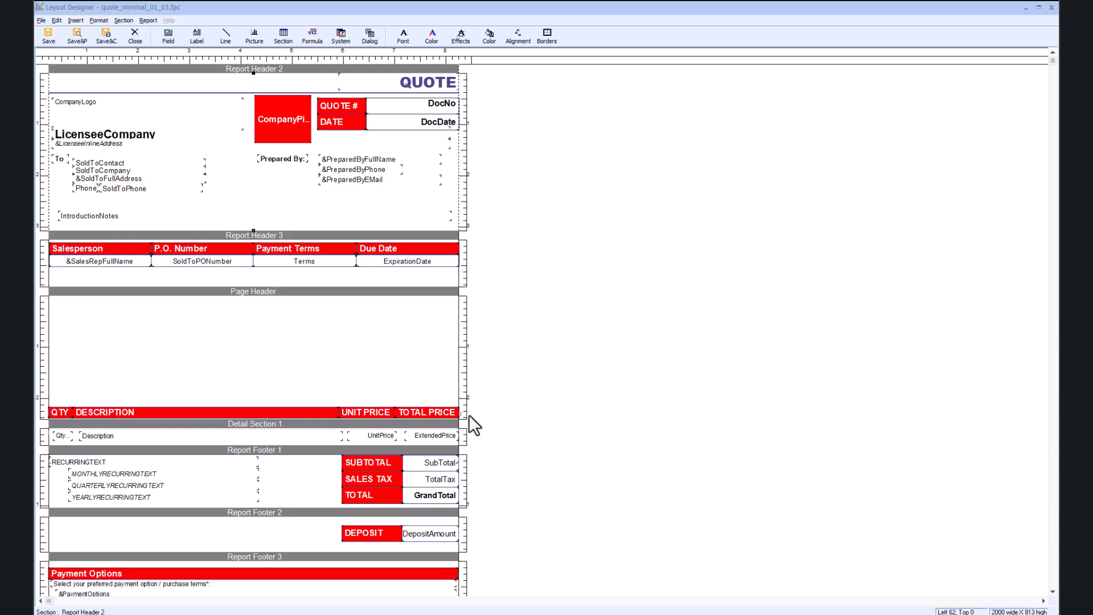
pyautogui.click(53, 412)
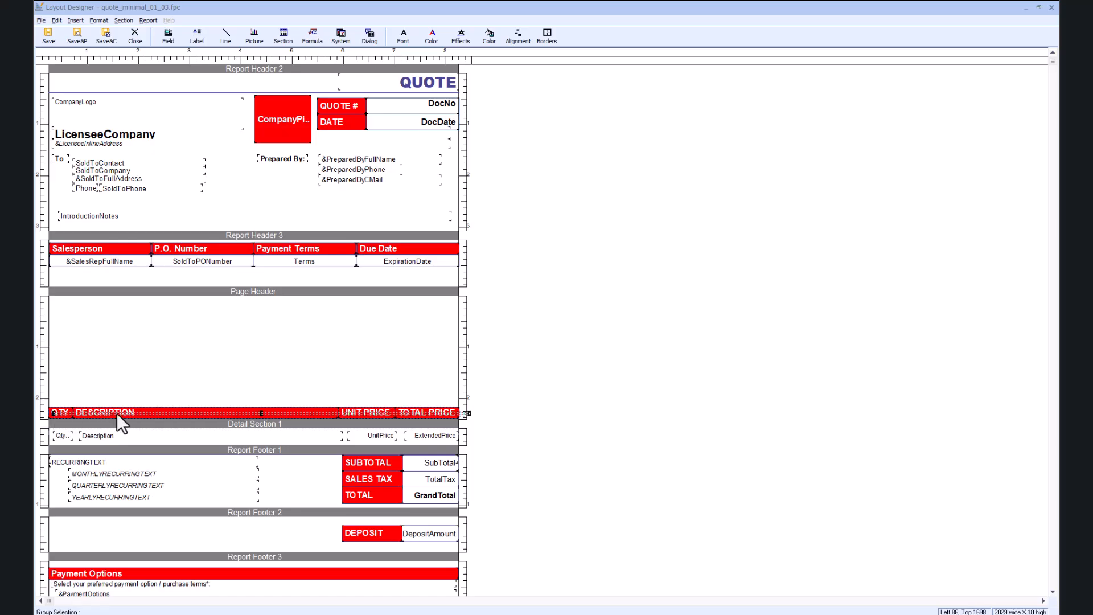
pyautogui.press('Delete')
pyautogui.click(262, 279)
pyautogui.press('Up')
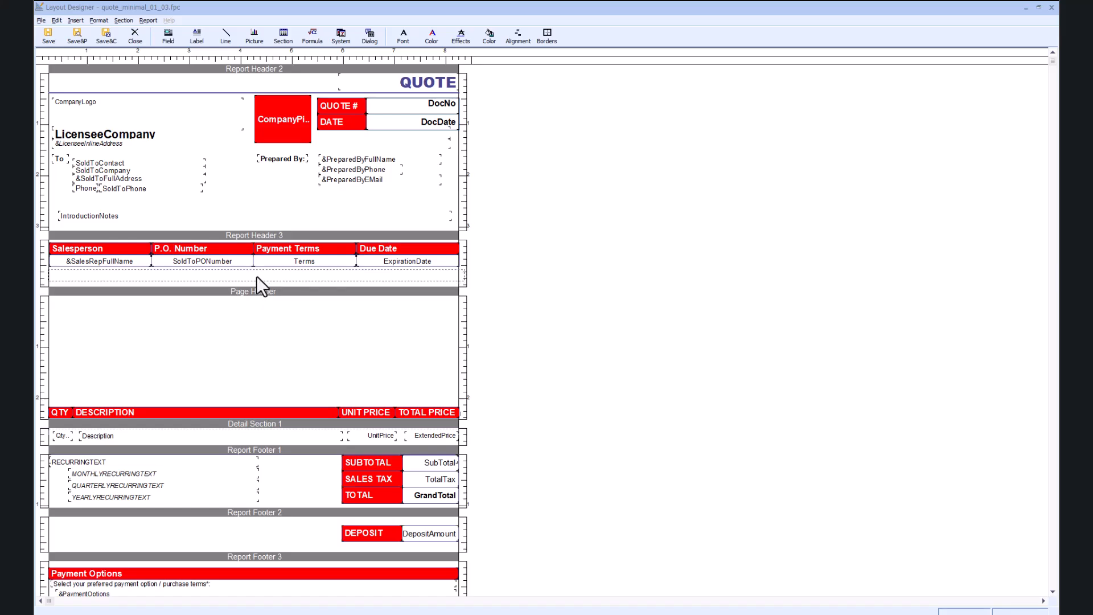
pyautogui.hotkey('ctrl', 'v')
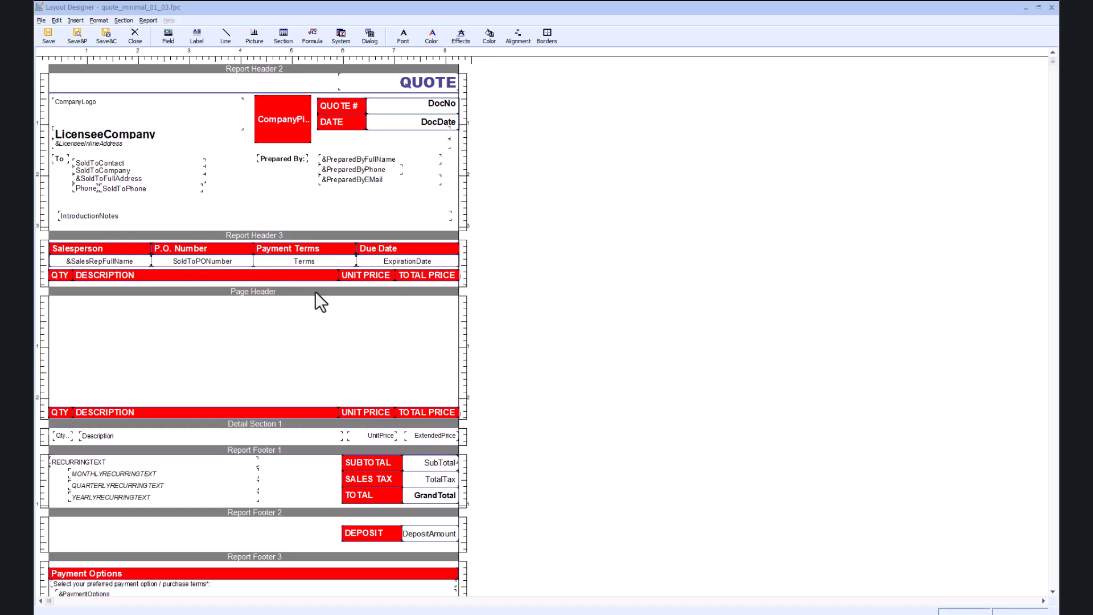
# Shrink the Report Header 3 section to 250 high so it ends just below the copied column headings.
pyautogui.click(266, 293)
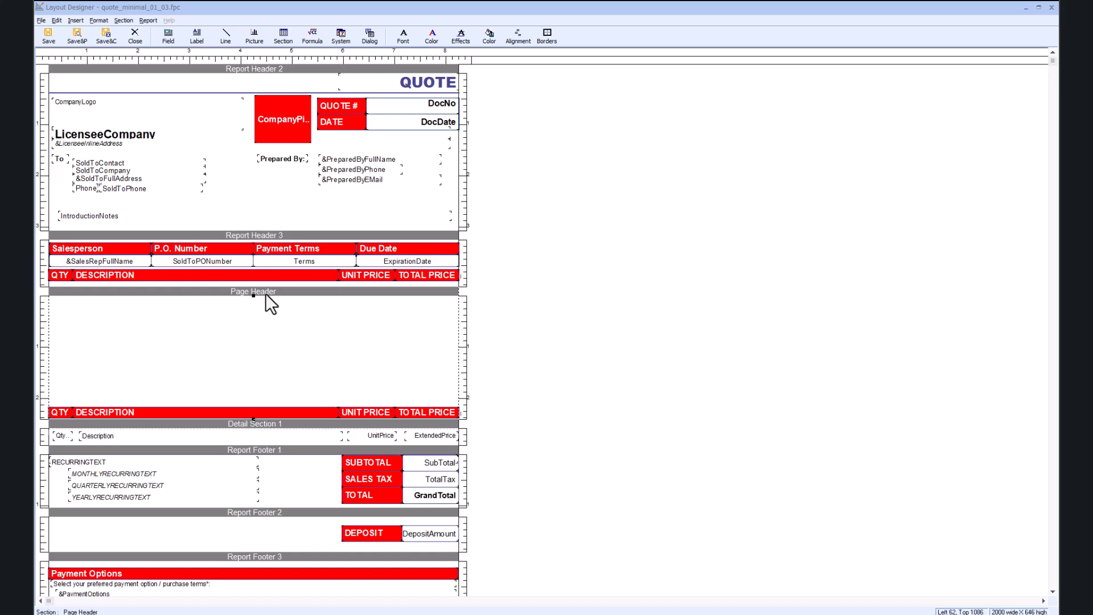
pyautogui.click(263, 284)
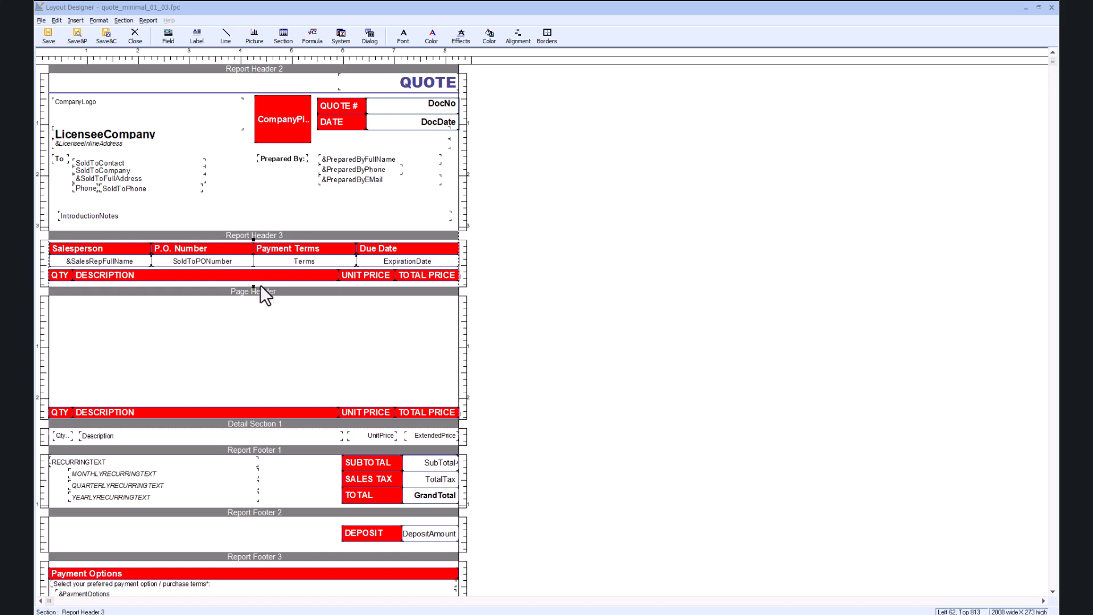
pyautogui.moveTo(253, 285); pyautogui.dragTo(254, 282)
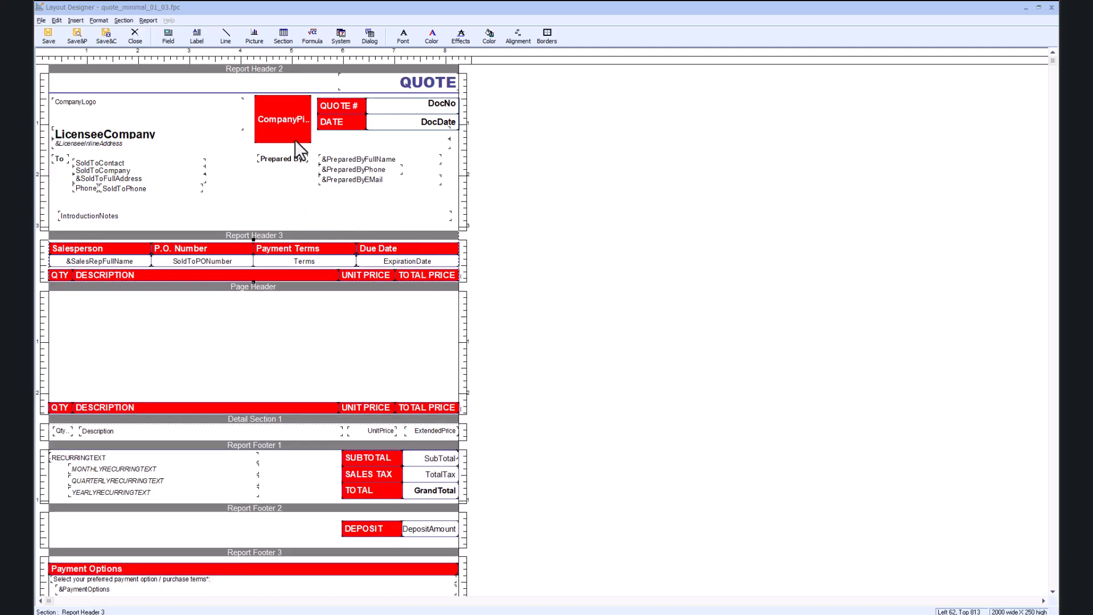
# Copy the QUOTE title, logo, company details, picture and quote number/date block from Report Header 2 into the Page Header.
pyautogui.click(455, 145)
pyautogui.moveTo(66, 80); pyautogui.dragTo(46, 76)
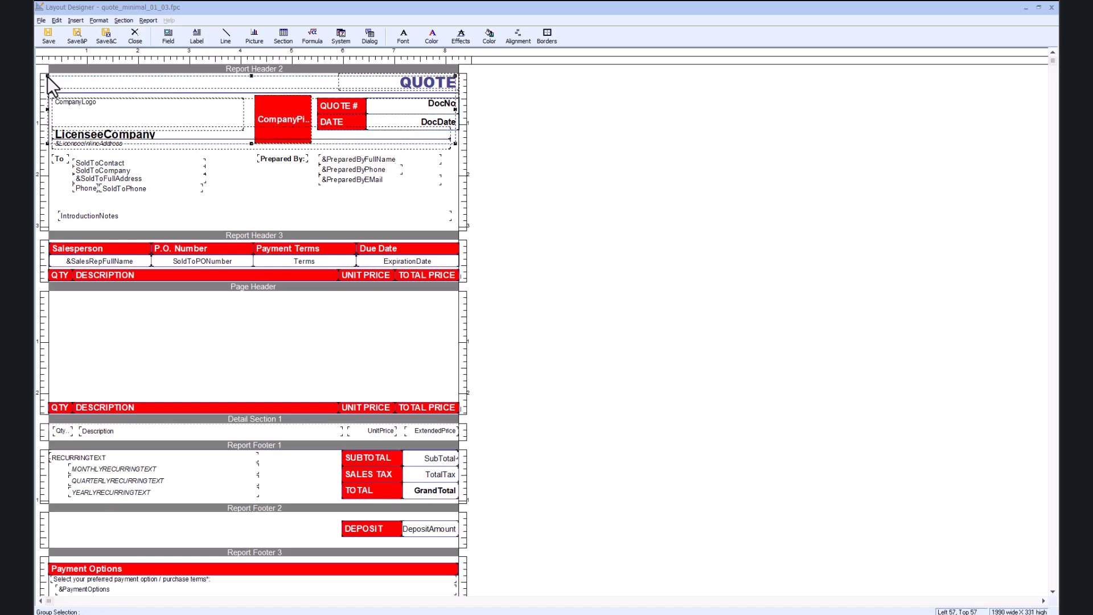
pyautogui.click(118, 91)
pyautogui.hotkey('ctrl', 'v')
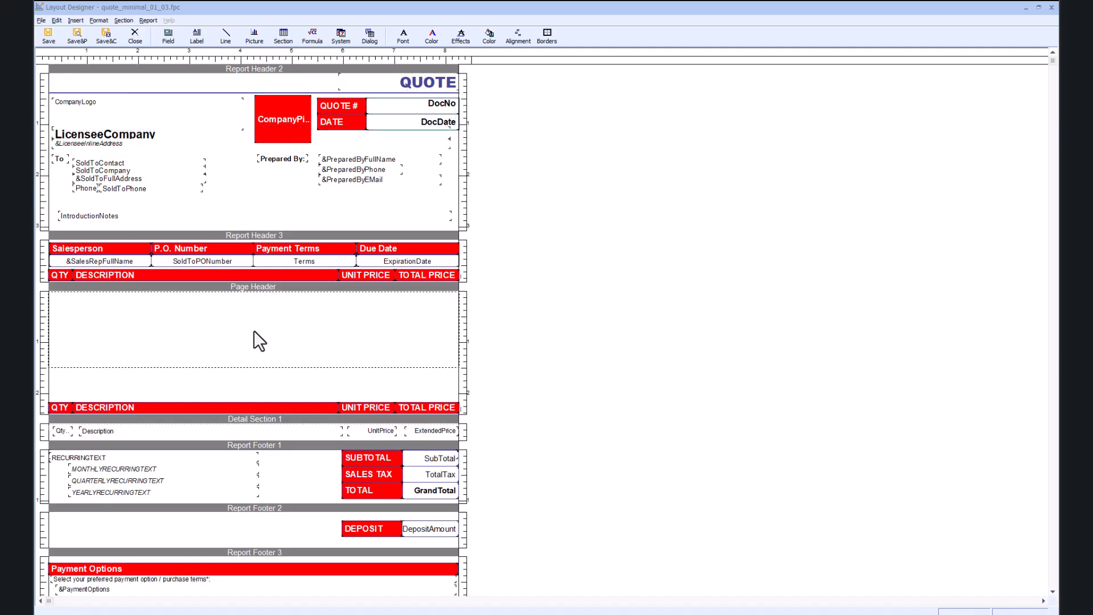
pyautogui.click(254, 330)
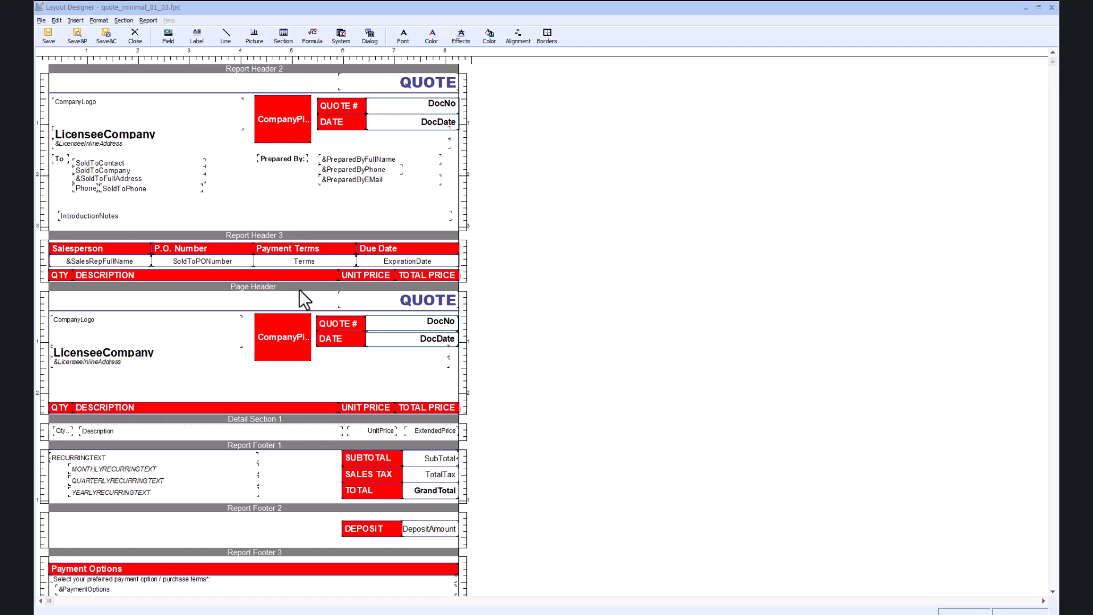
# Move the Page Header's column heading row up beneath the company block and shrink the section to about 513 high.
pyautogui.click(463, 408)
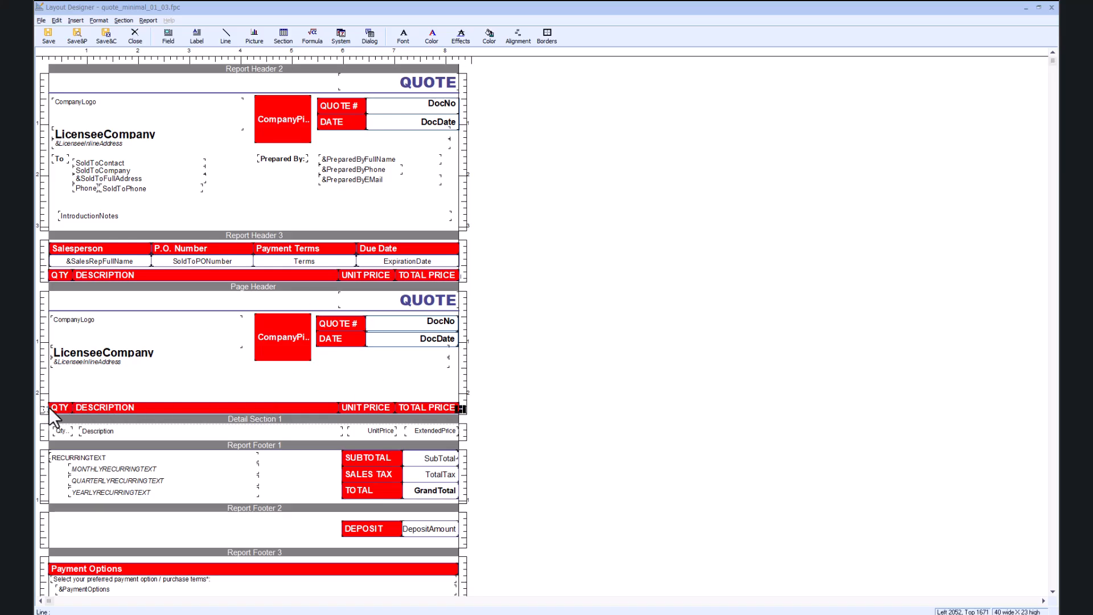
pyautogui.press('Delete')
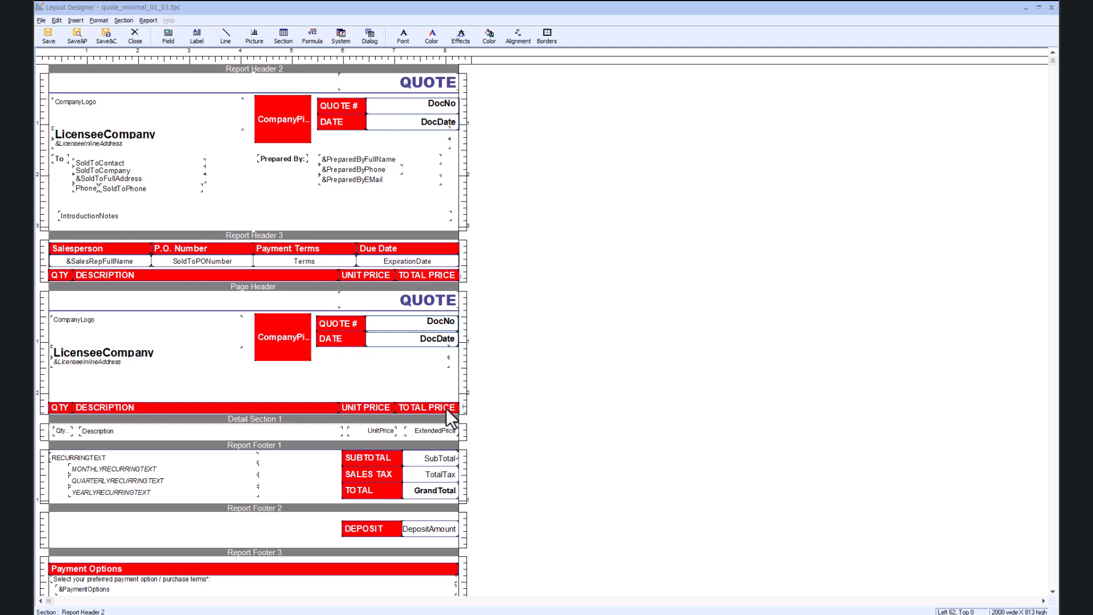
pyautogui.moveTo(276, 406); pyautogui.dragTo(38, 407)
pyautogui.press('Up')
pyautogui.press('Up')
pyautogui.press('Up')
pyautogui.press('Up')
pyautogui.press('Up')
pyautogui.press('Up')
pyautogui.press('Up')
pyautogui.press('Up')
pyautogui.press('Up')
pyautogui.click(266, 299)
pyautogui.moveTo(254, 414); pyautogui.dragTo(254, 388)
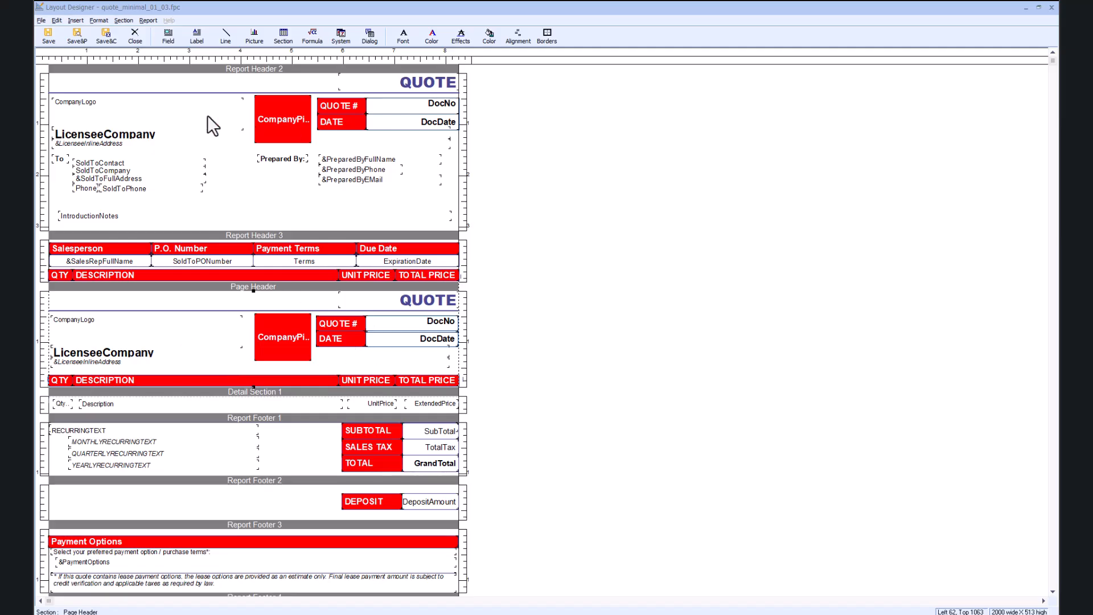
# Save the layout and preview the quote, checking the repeated company header on pages 1 and 2.
pyautogui.click(77, 40)
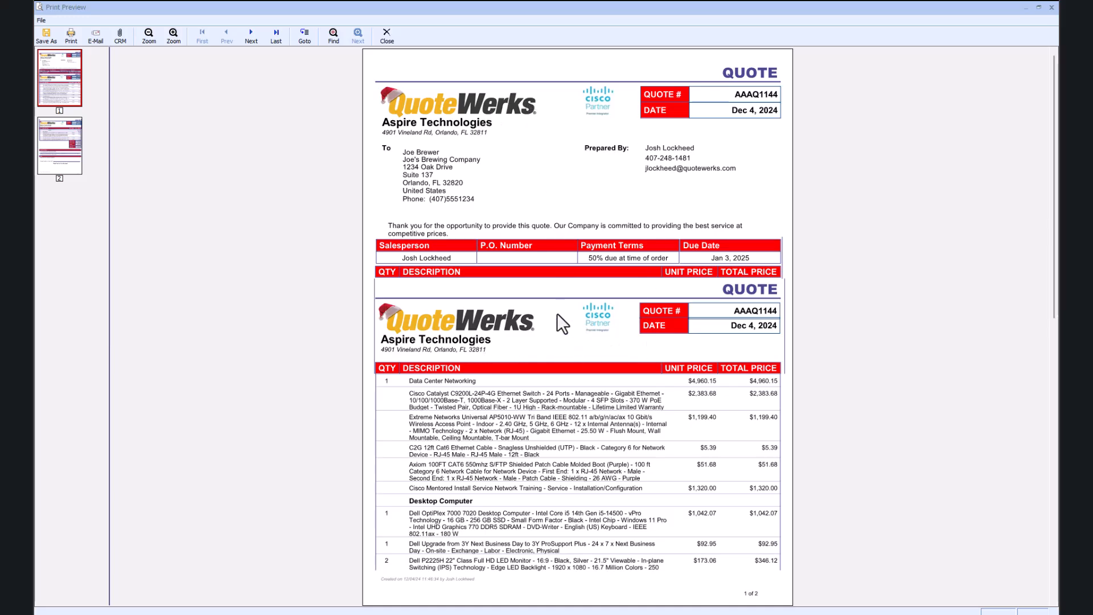
pyautogui.click(66, 140)
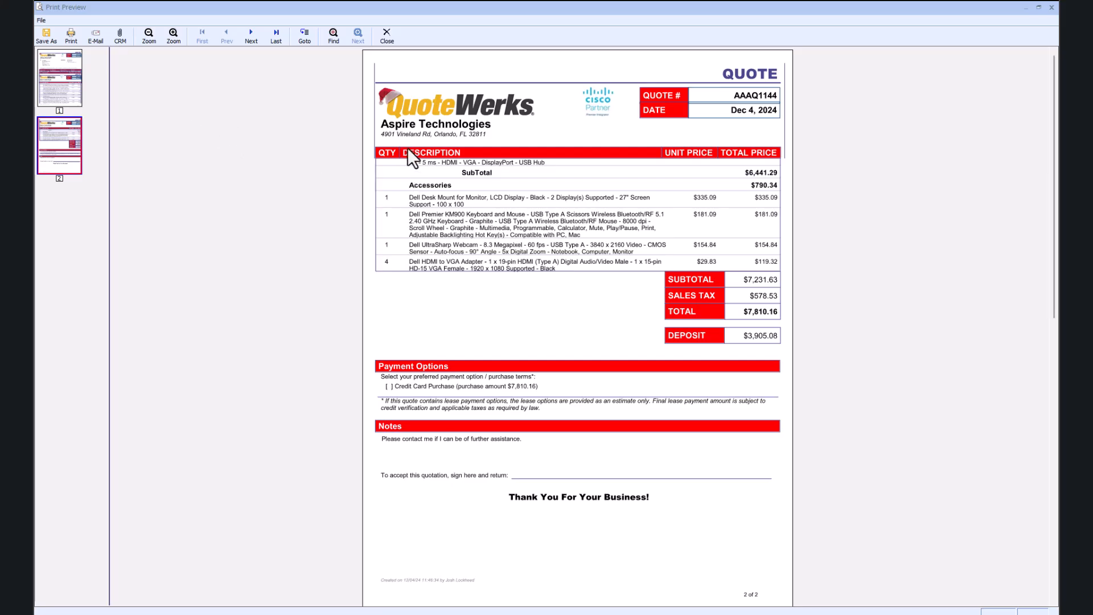
# Leave the preview and give the Page Header section the selection criterion "if sys->page<>1".
pyautogui.click(64, 103)
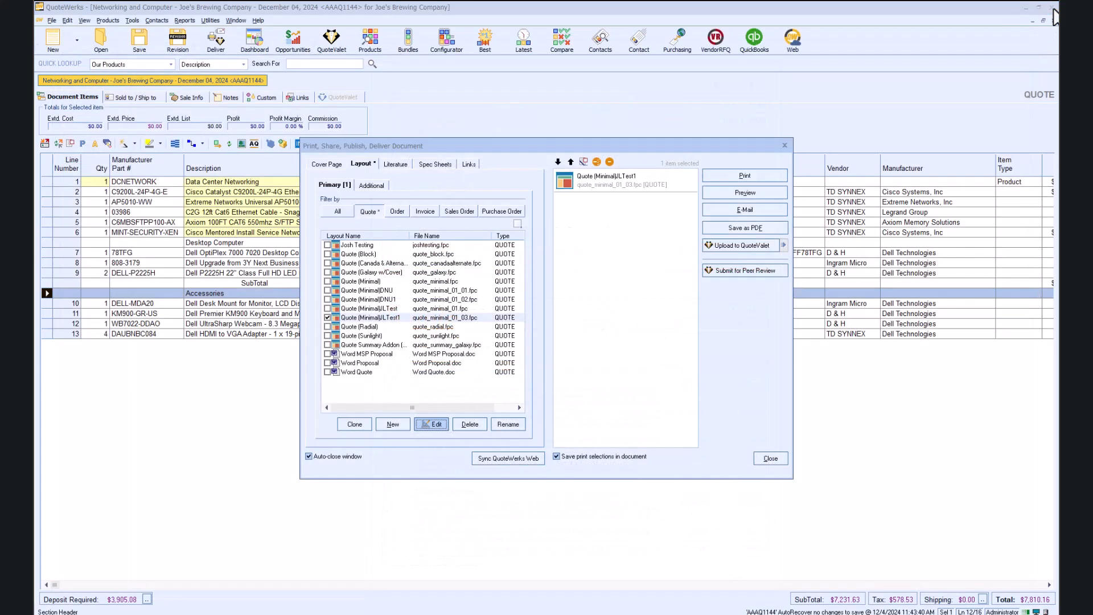
pyautogui.click(1052, 7)
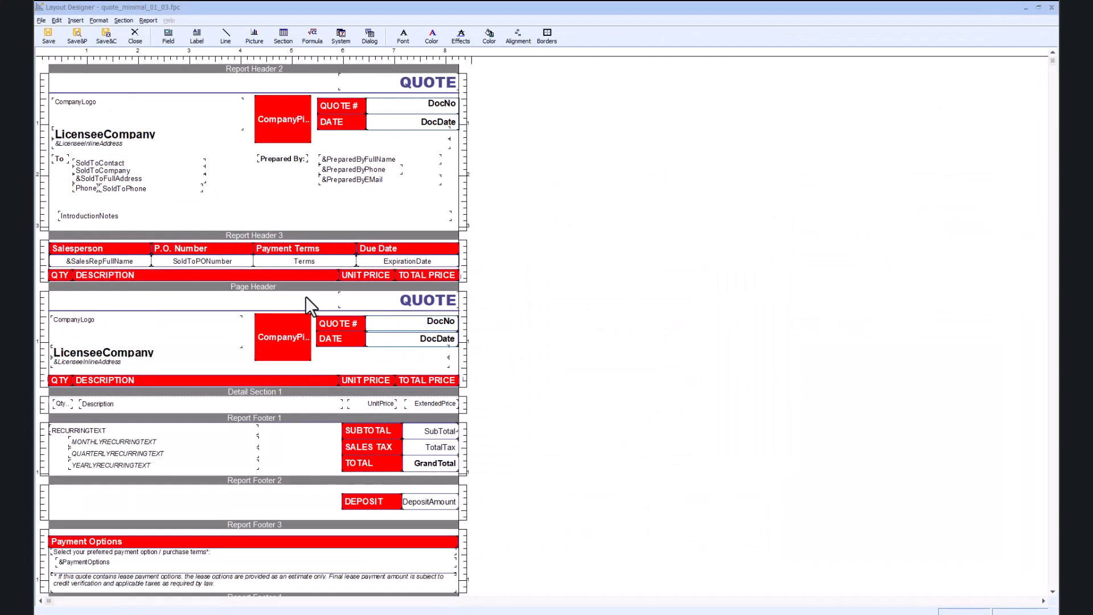
pyautogui.rightClick(343, 288)
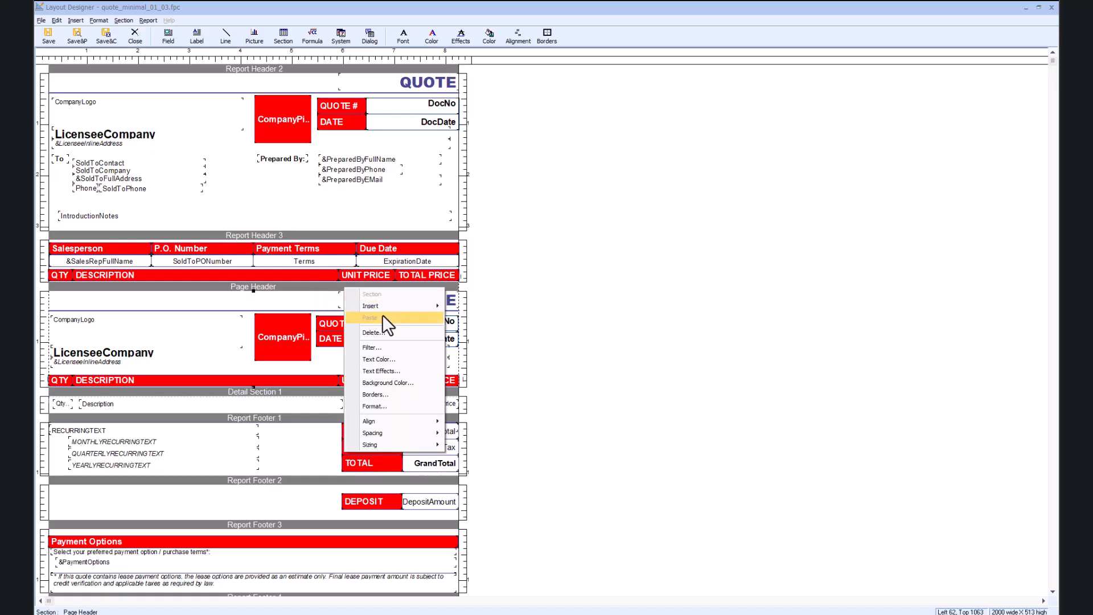
pyautogui.click(385, 348)
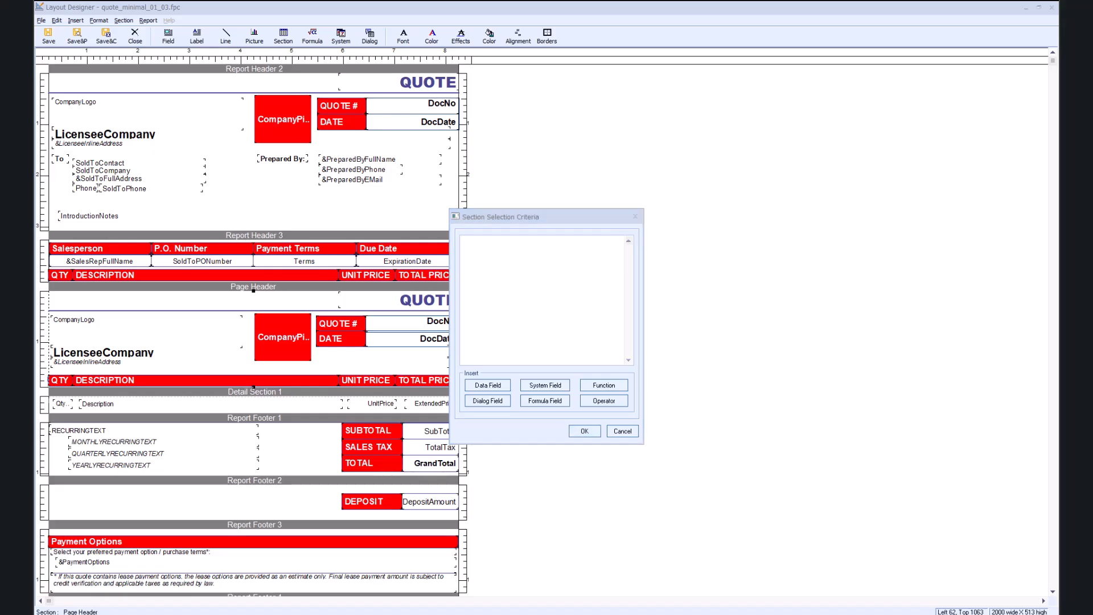
pyautogui.click(504, 255)
pyautogui.write('if sys->page<>1')
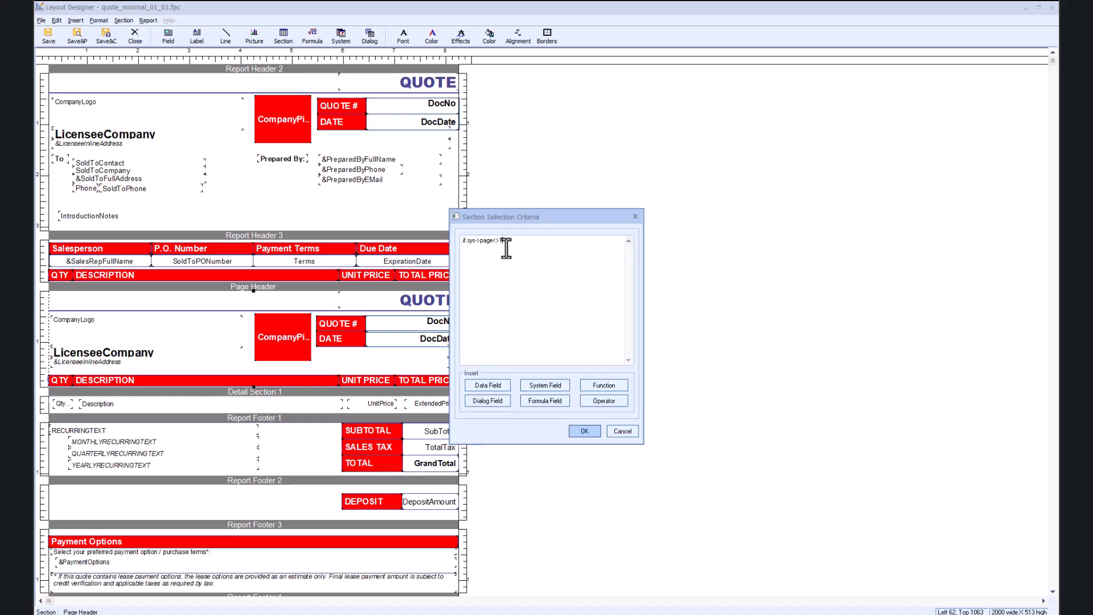
pyautogui.click(585, 431)
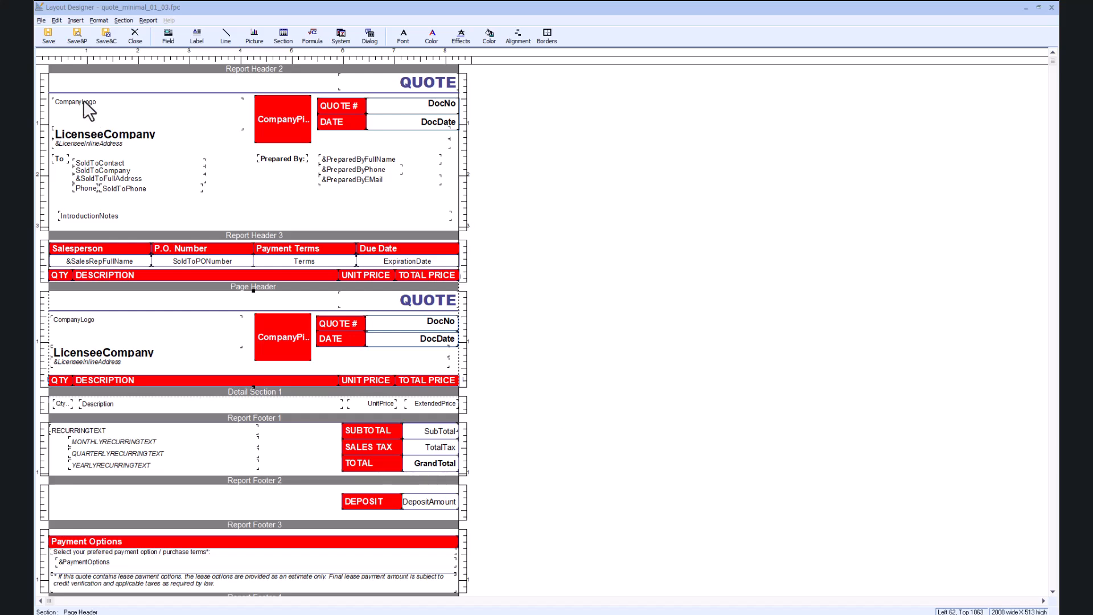
# Save the layout and preview the quote, comparing the headers and border lines on pages 1 and 2.
pyautogui.click(87, 42)
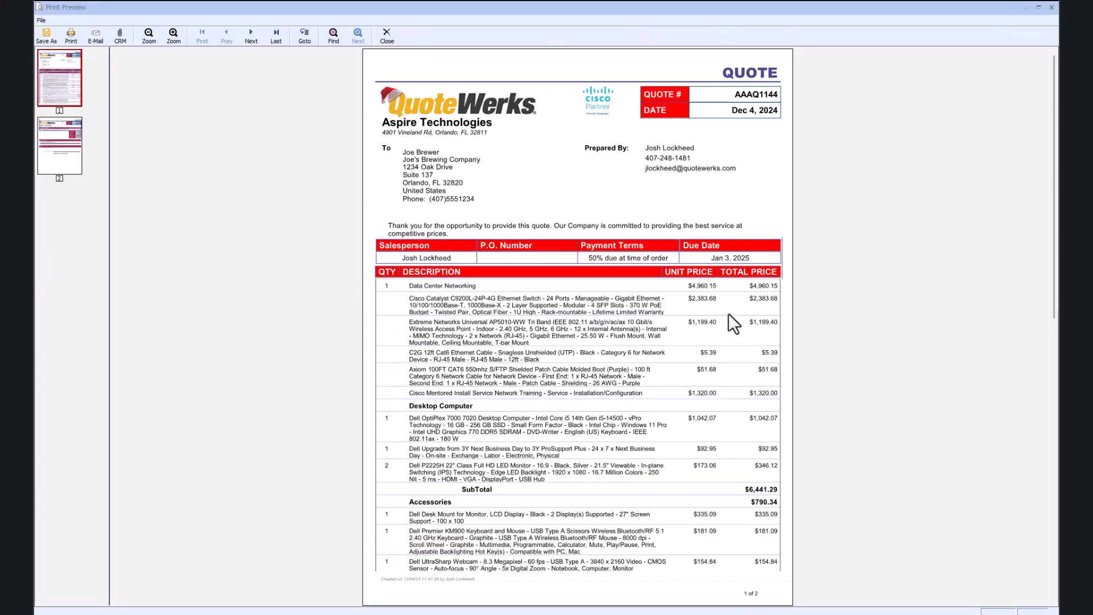
pyautogui.click(66, 152)
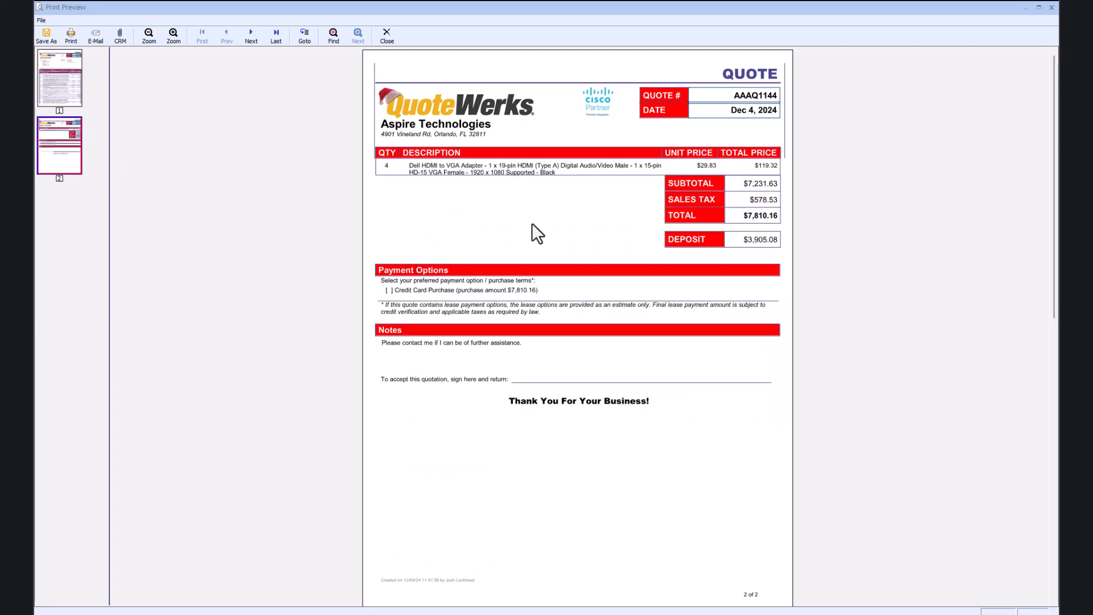
pyautogui.click(61, 100)
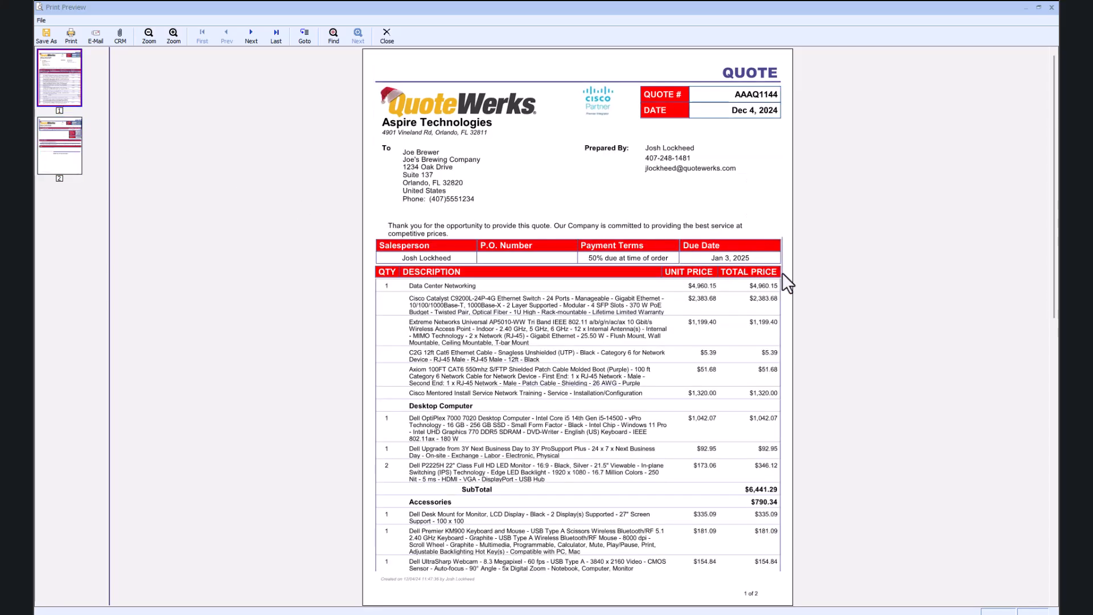
pyautogui.click(40, 165)
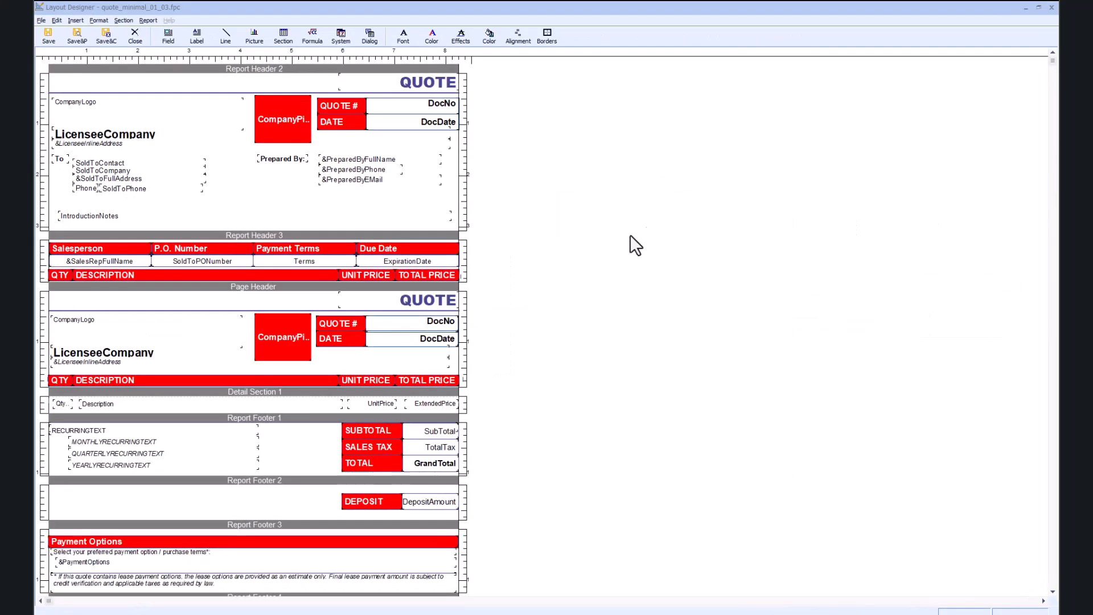
# Delete the stray vertical lines at both ends of the Page Header's column heading row.
pyautogui.click(462, 381)
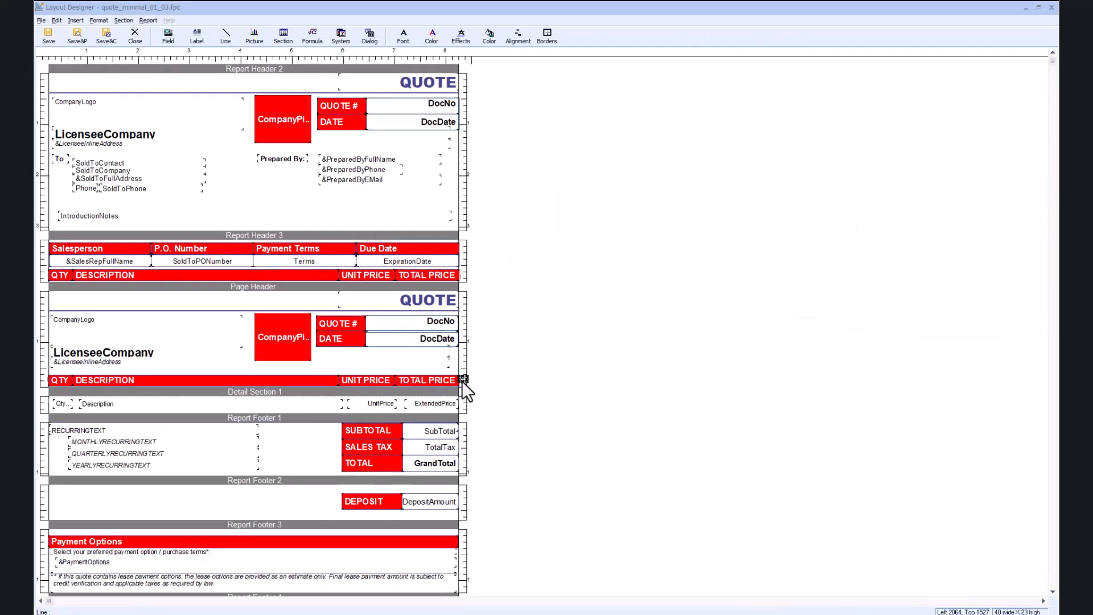
pyautogui.moveTo(500, 391); pyautogui.dragTo(325, 275)
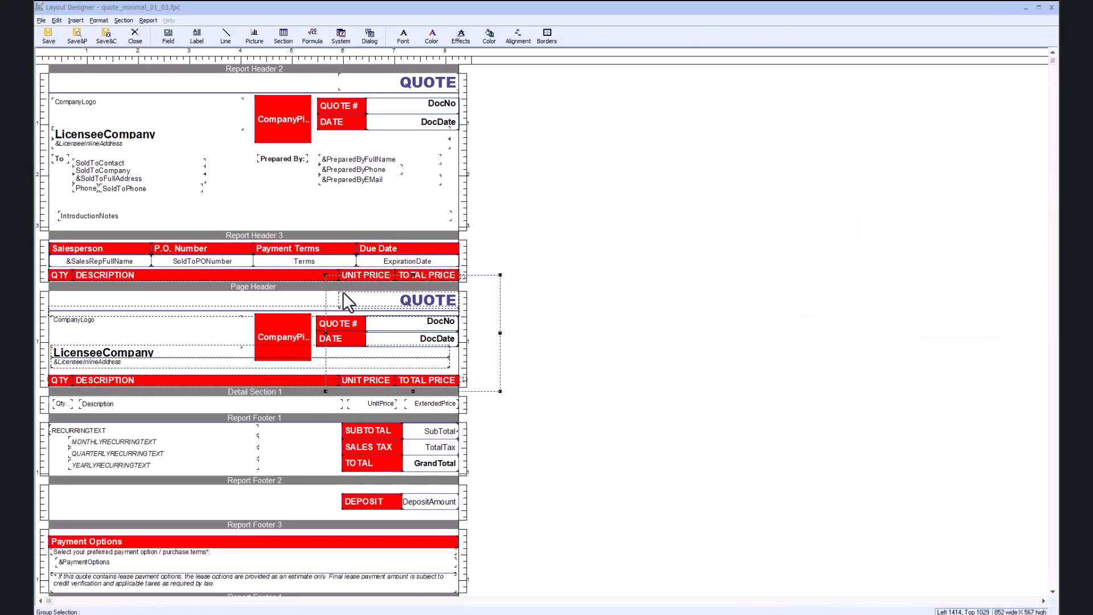
pyautogui.click(464, 381)
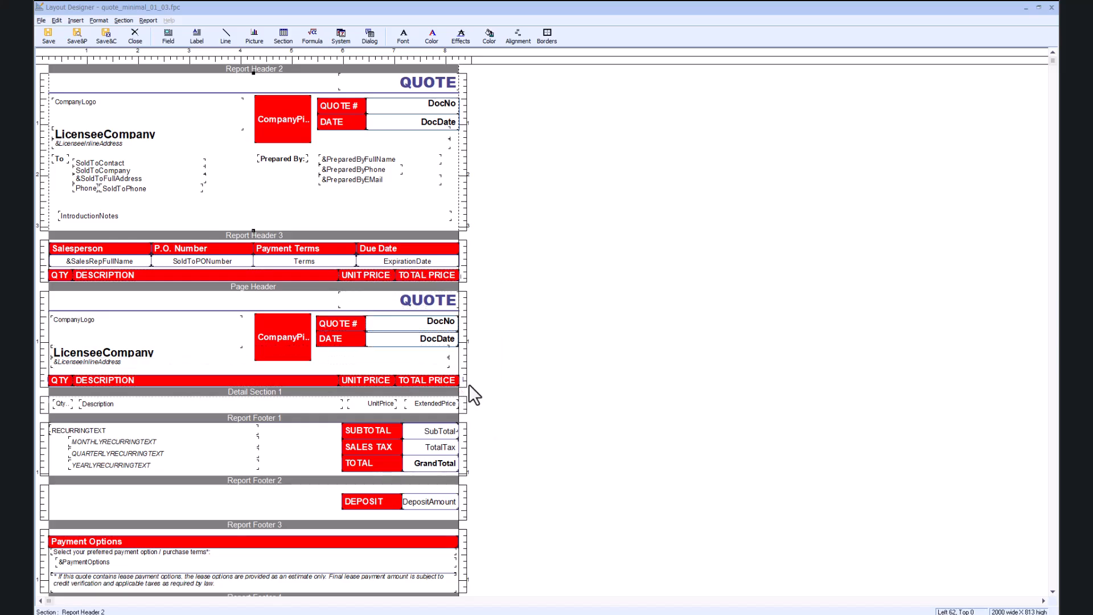
pyautogui.click(528, 380)
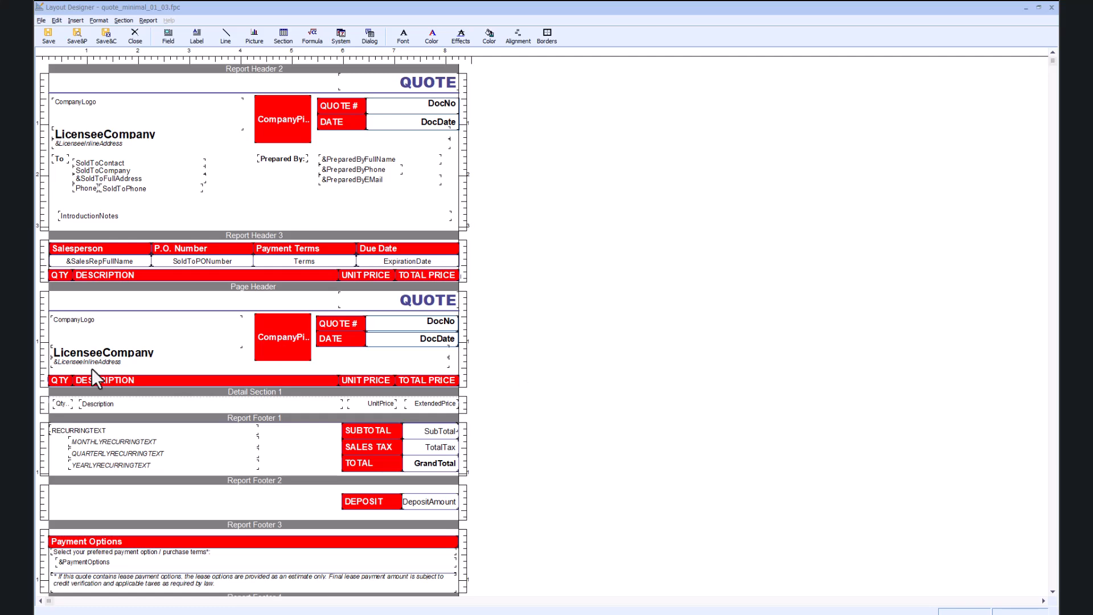
pyautogui.moveTo(39, 367); pyautogui.dragTo(62, 395)
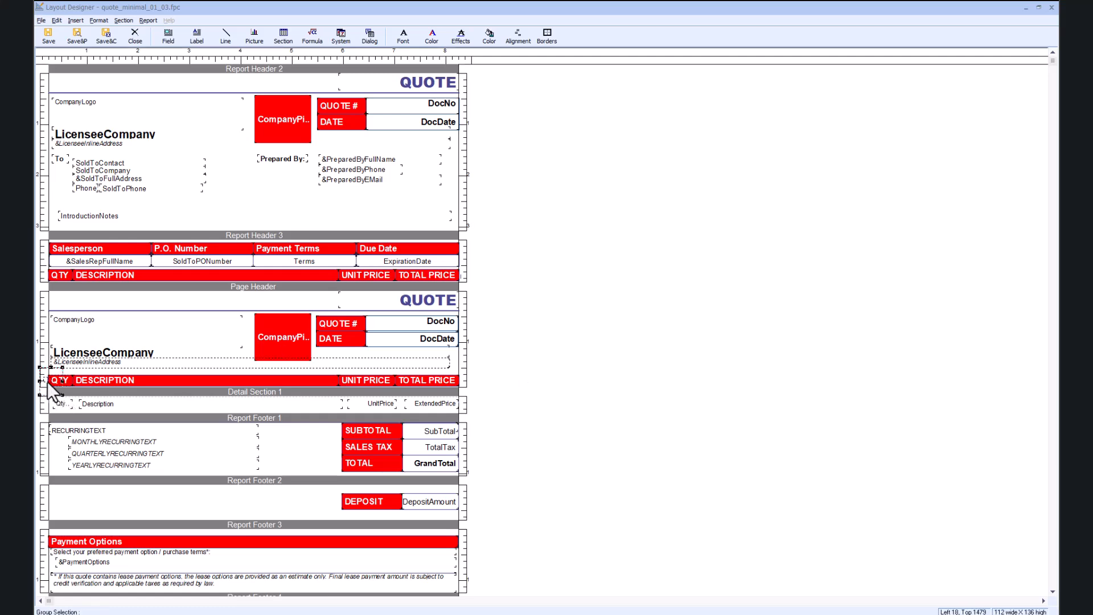
pyautogui.click(46, 360)
pyautogui.click(47, 380)
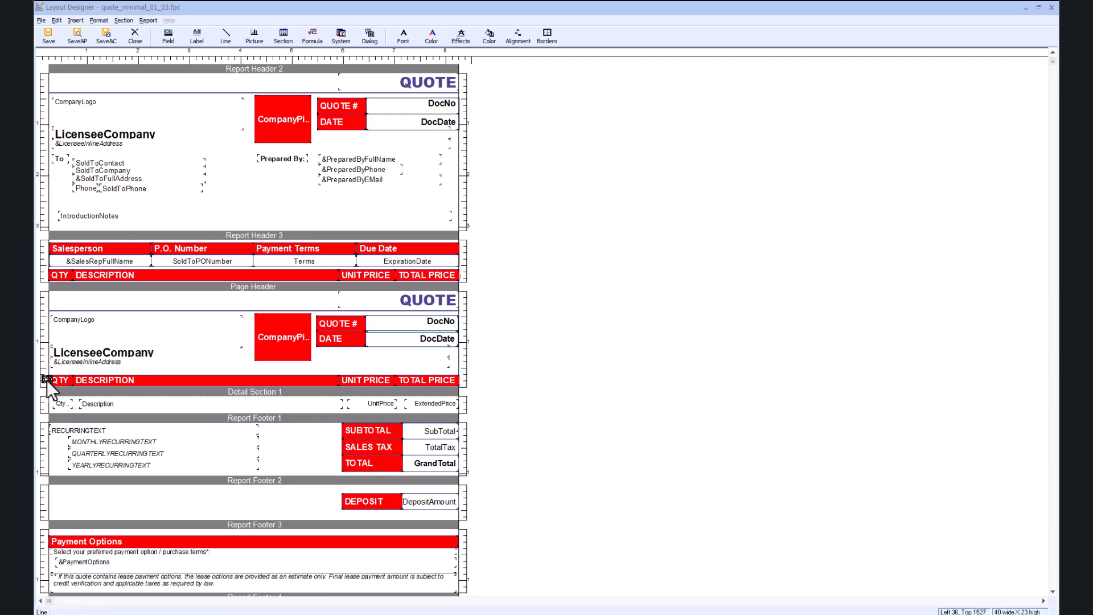
pyautogui.press('Delete')
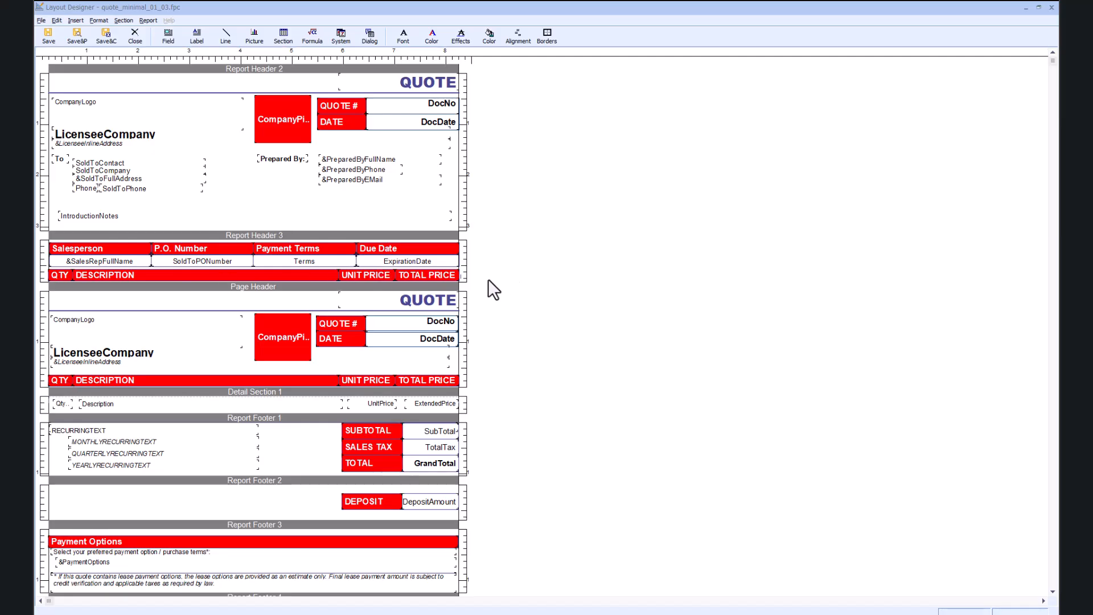
# Delete the stray vertical lines at the right end of Report Header 3's column headings and the left edge of Detail Section 1.
pyautogui.click(460, 277)
pyautogui.press('Delete')
pyautogui.moveTo(42, 242); pyautogui.dragTo(65, 301)
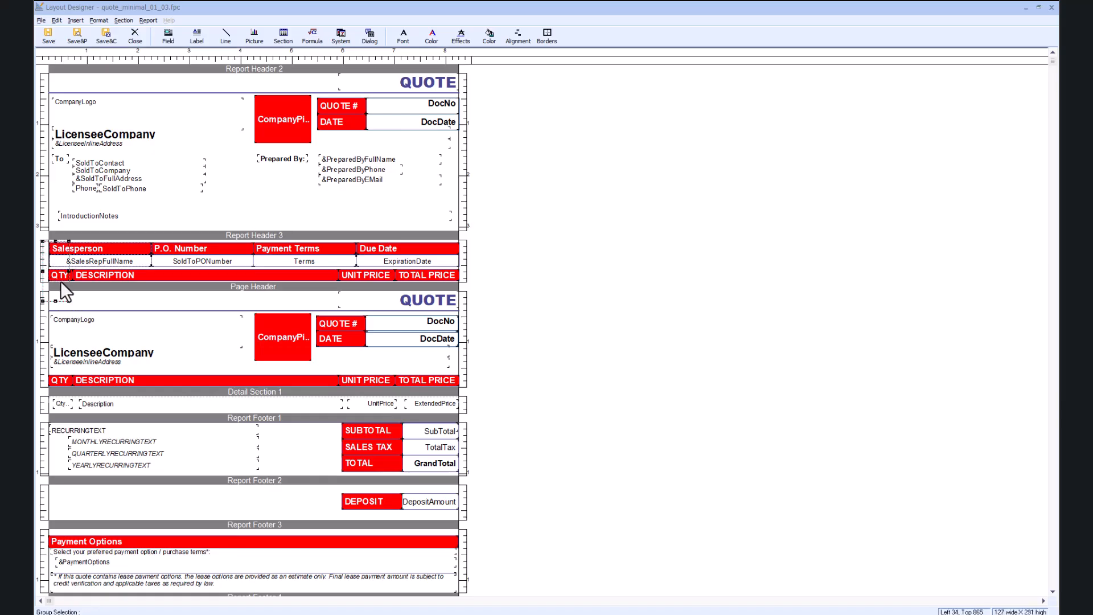
pyautogui.moveTo(39, 214); pyautogui.dragTo(96, 340)
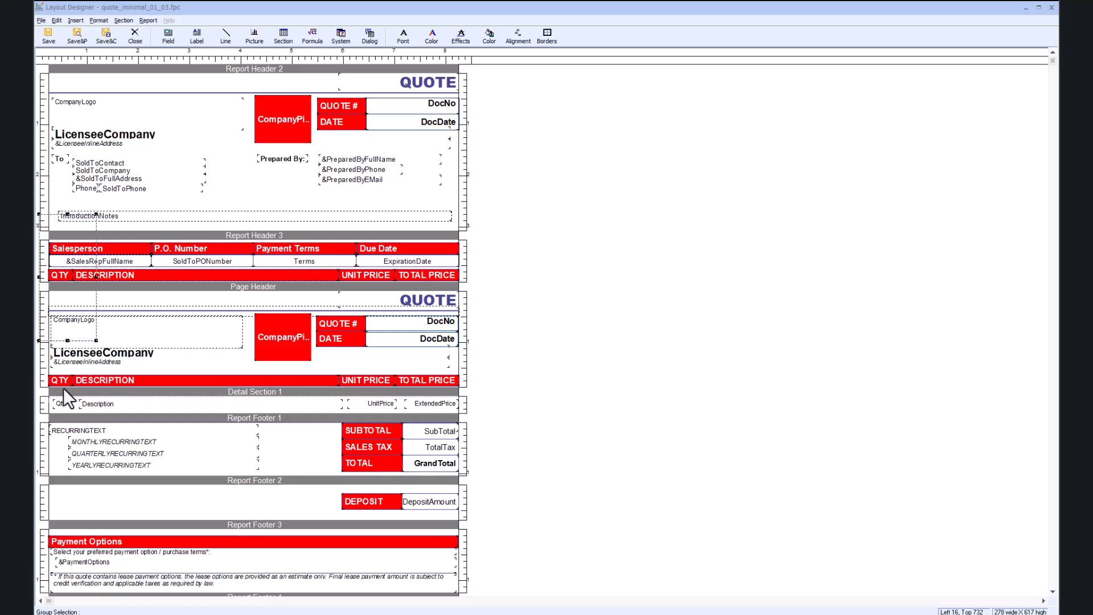
pyautogui.moveTo(37, 401); pyautogui.dragTo(103, 203)
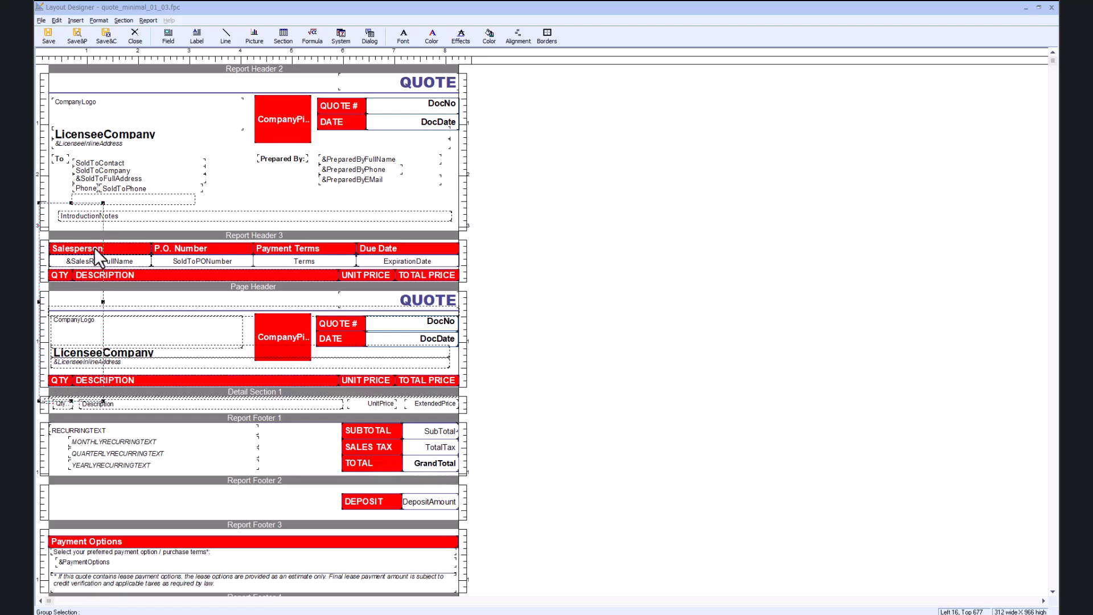
pyautogui.click(45, 409)
pyautogui.click(49, 401)
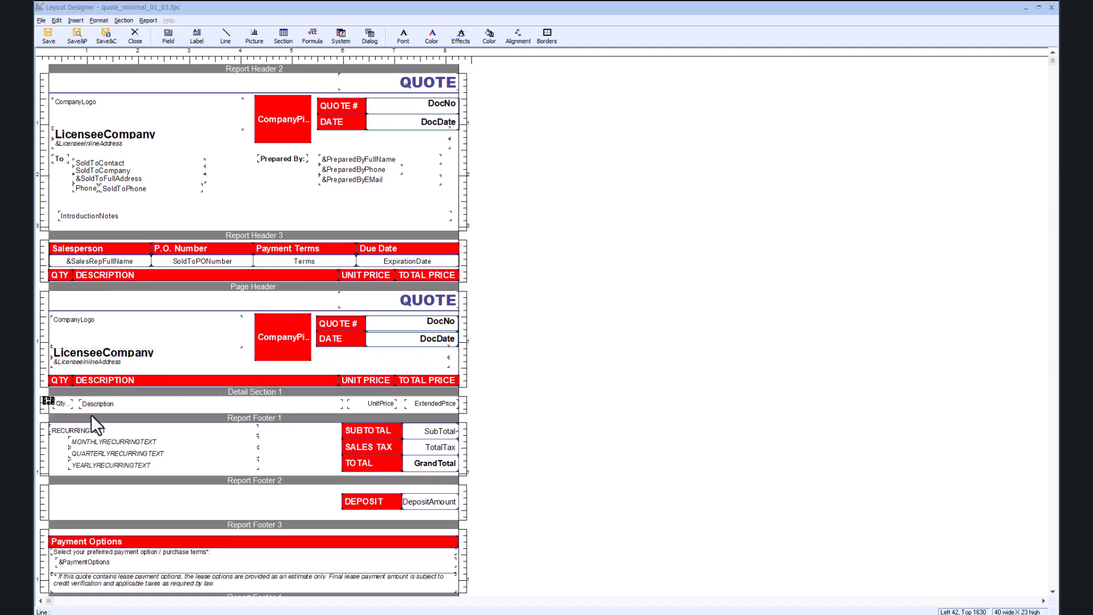
pyautogui.moveTo(505, 427); pyautogui.dragTo(375, 247)
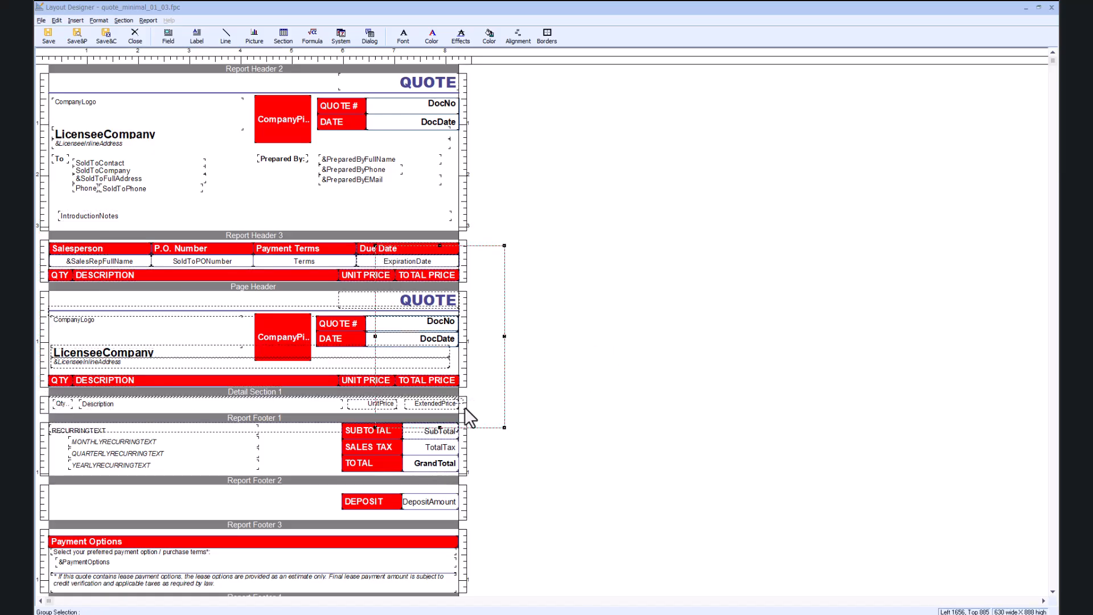
pyautogui.click(552, 328)
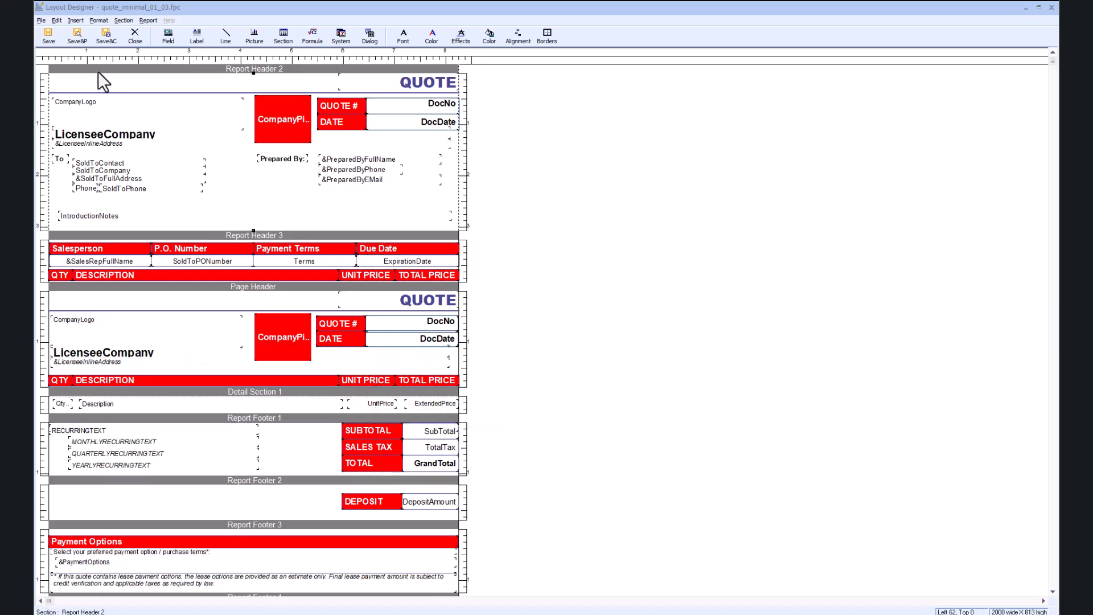
# Save the layout and preview both pages of the quote to check that the side lines are removed.
pyautogui.click(79, 44)
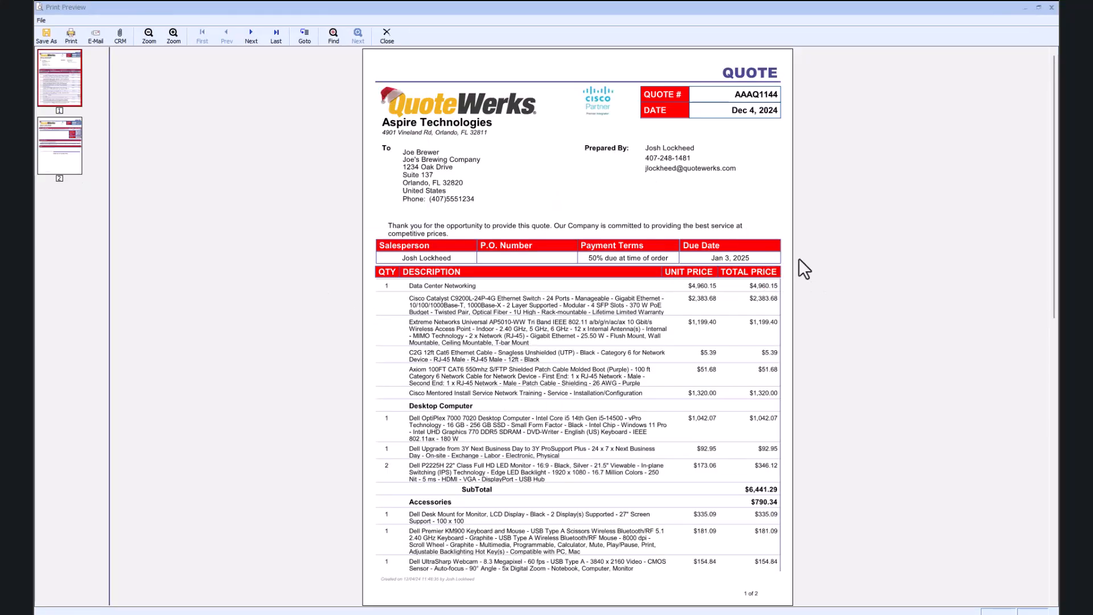
pyautogui.click(58, 158)
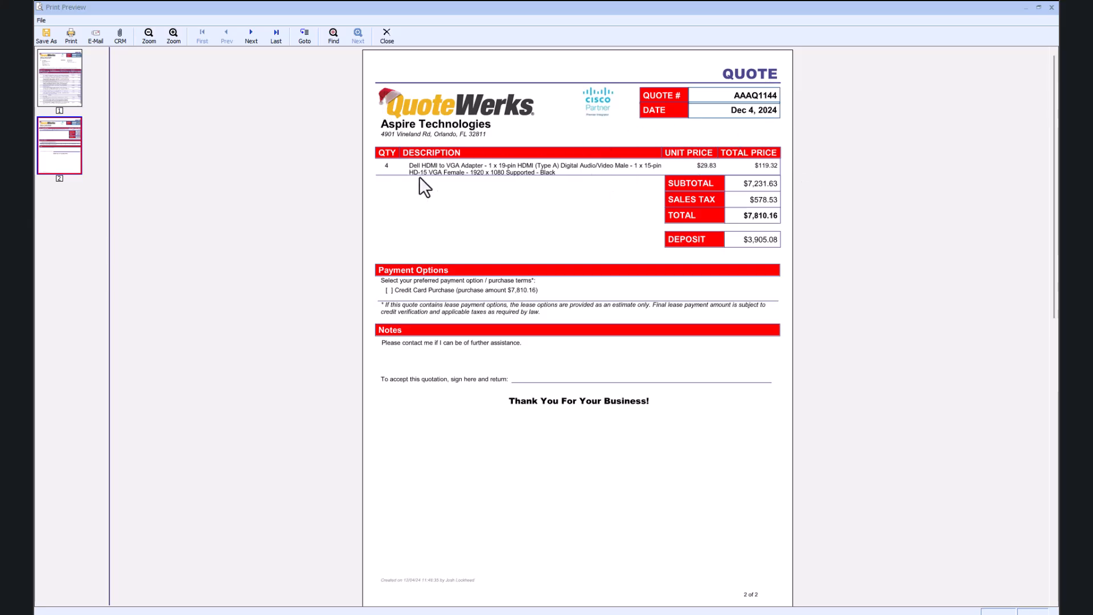
pyautogui.click(1050, 8)
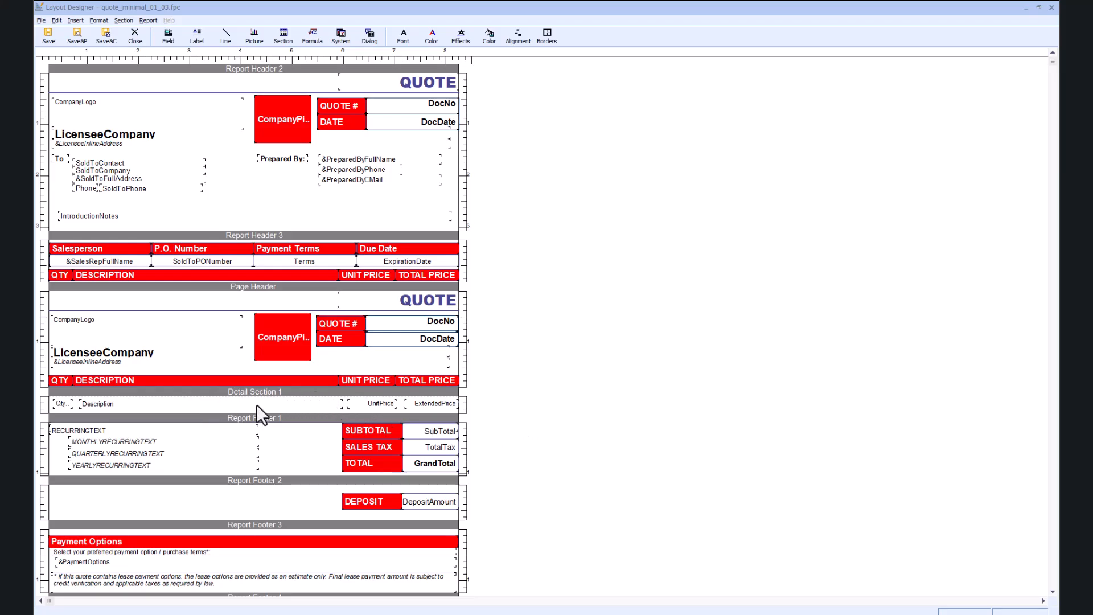
# Filter Detail Section 1 with the selection criterion "documentitems->linetype=1".
pyautogui.rightClick(307, 392)
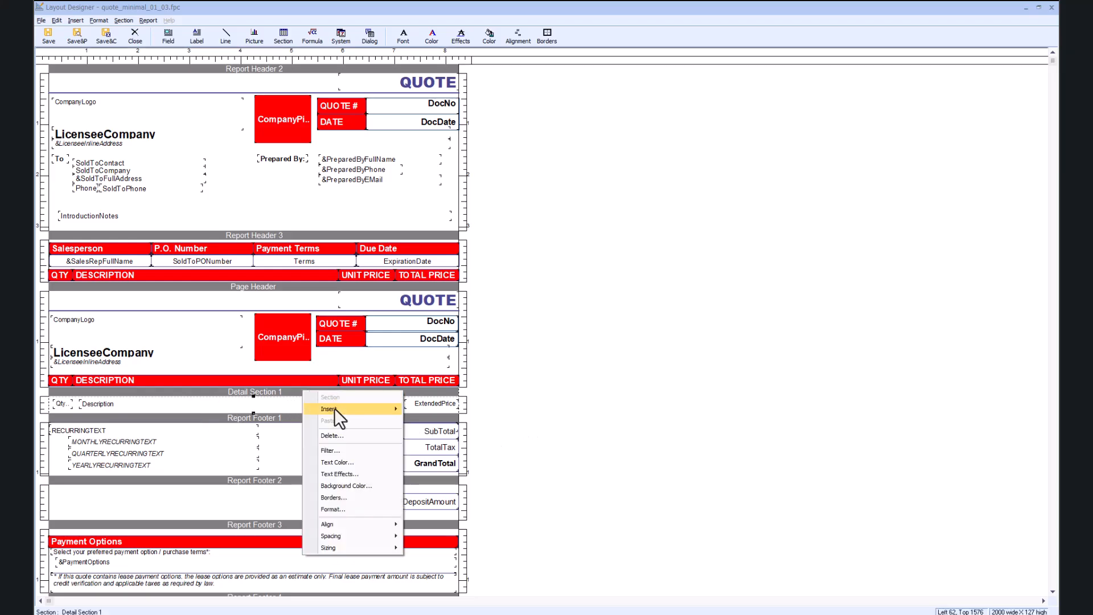
pyautogui.click(339, 449)
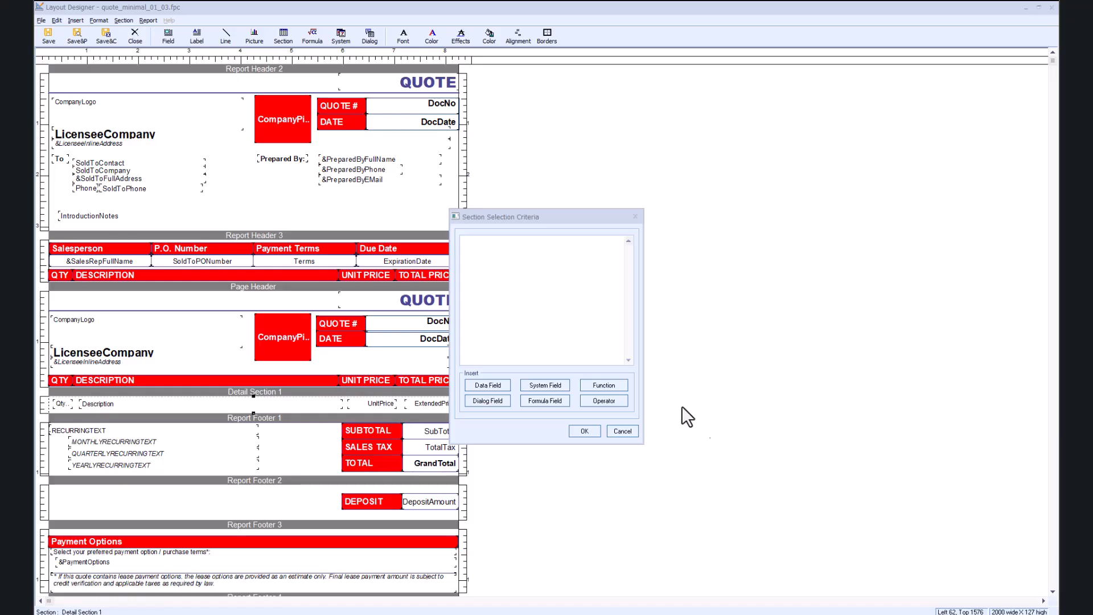
pyautogui.click(513, 254)
pyautogui.write('documentitems->linetype=1')
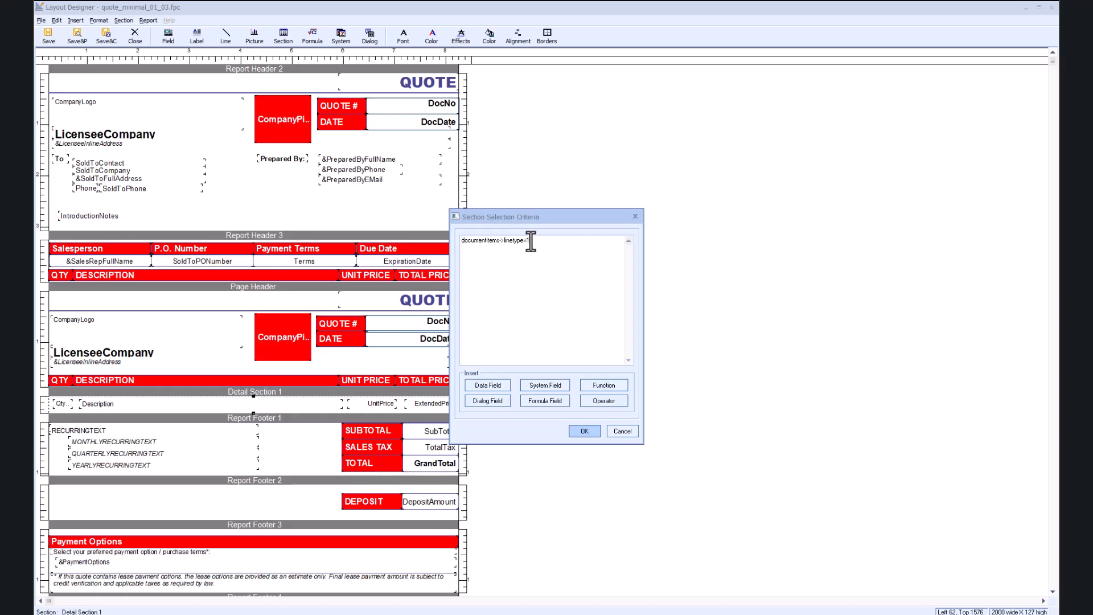
pyautogui.moveTo(461, 241); pyautogui.dragTo(547, 246)
pyautogui.click(547, 247)
pyautogui.click(584, 432)
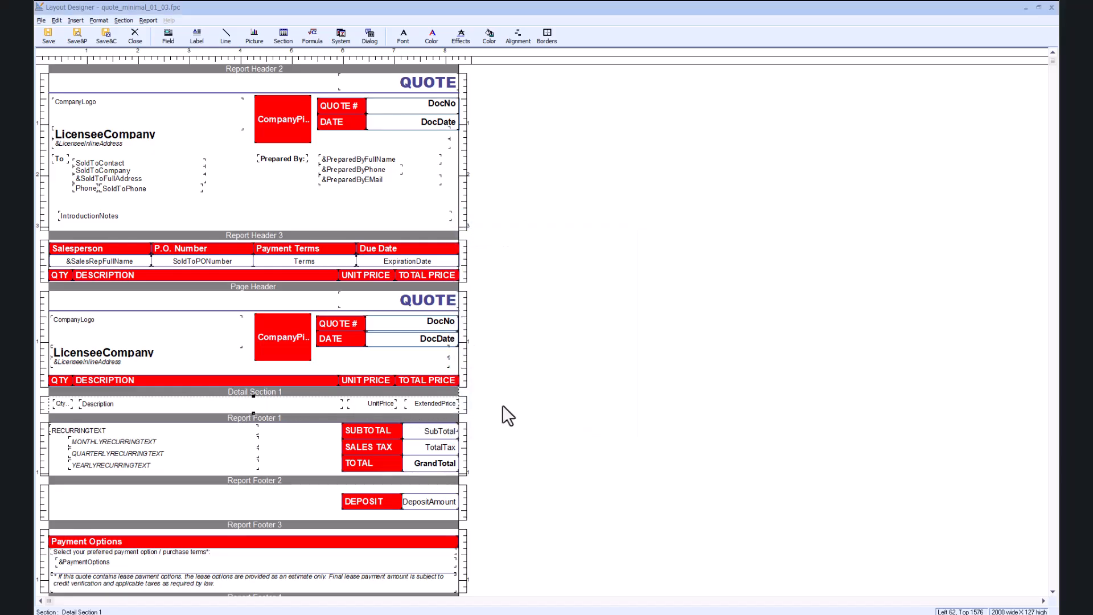
# Save the layout and preview the quote, examining which line items the filtered detail section prints across both pages.
pyautogui.click(81, 36)
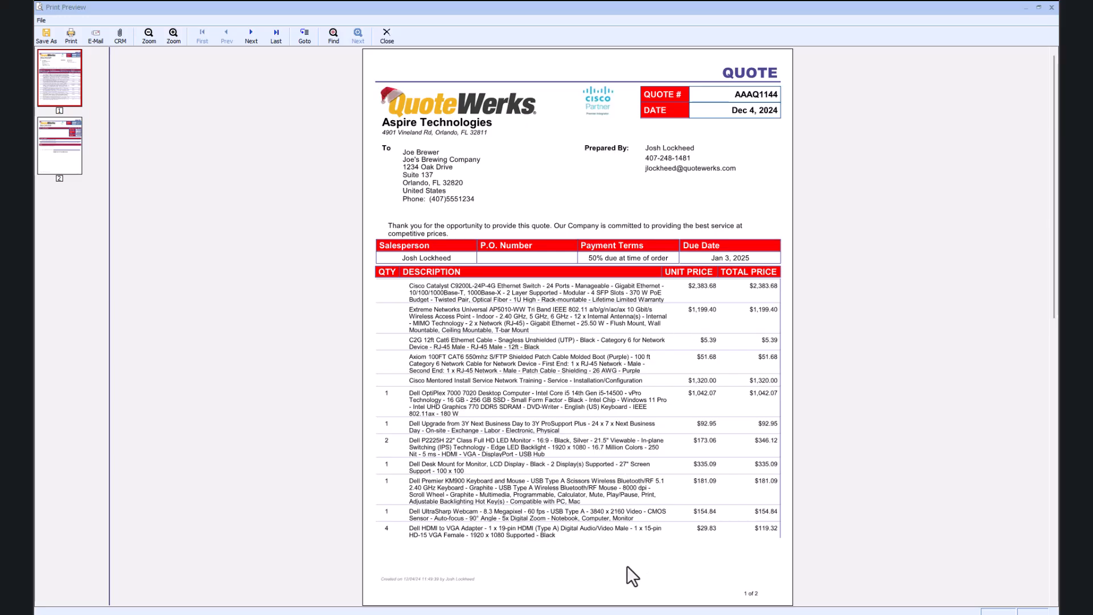
pyautogui.scroll(-5, 605, 530)
pyautogui.scroll(5, 605, 530)
pyautogui.scroll(-6, 604, 529)
pyautogui.scroll(3, 391, 275)
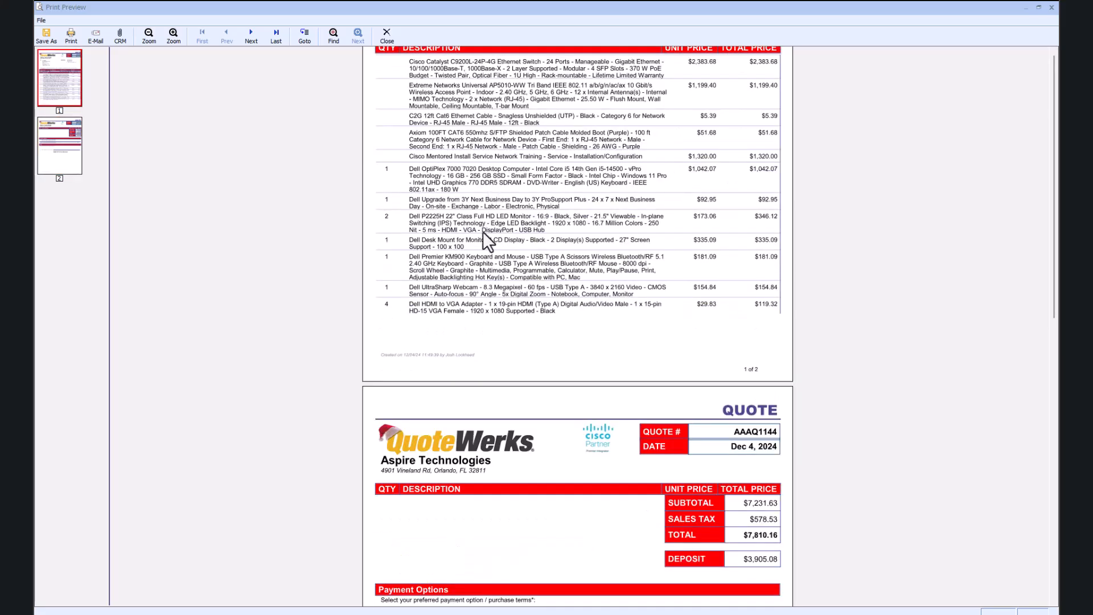
pyautogui.scroll(5, 483, 255)
pyautogui.scroll(-3, 491, 333)
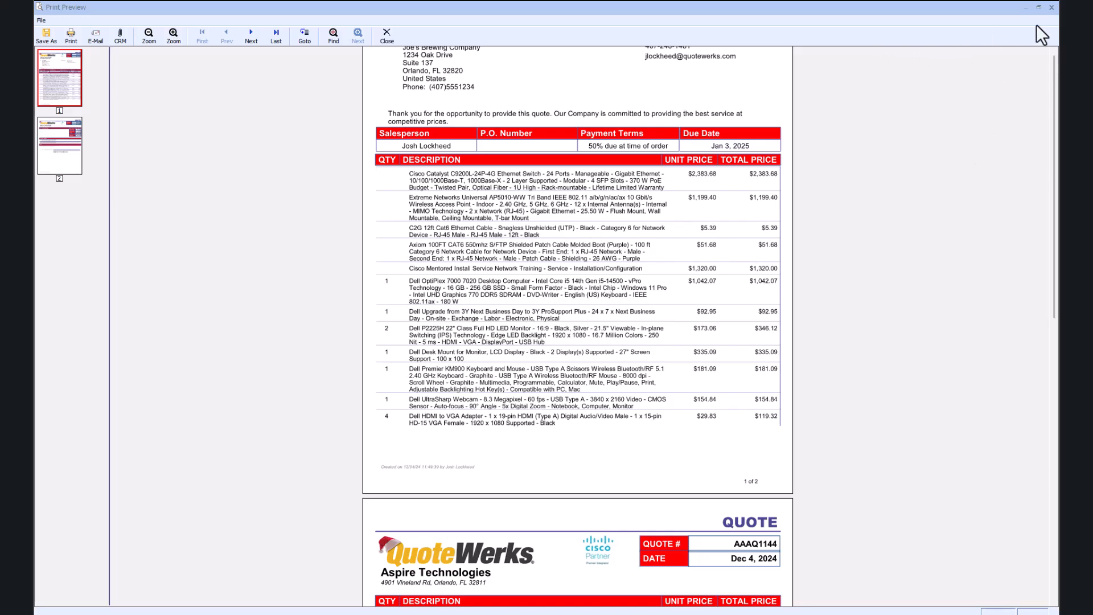
pyautogui.click(1049, 8)
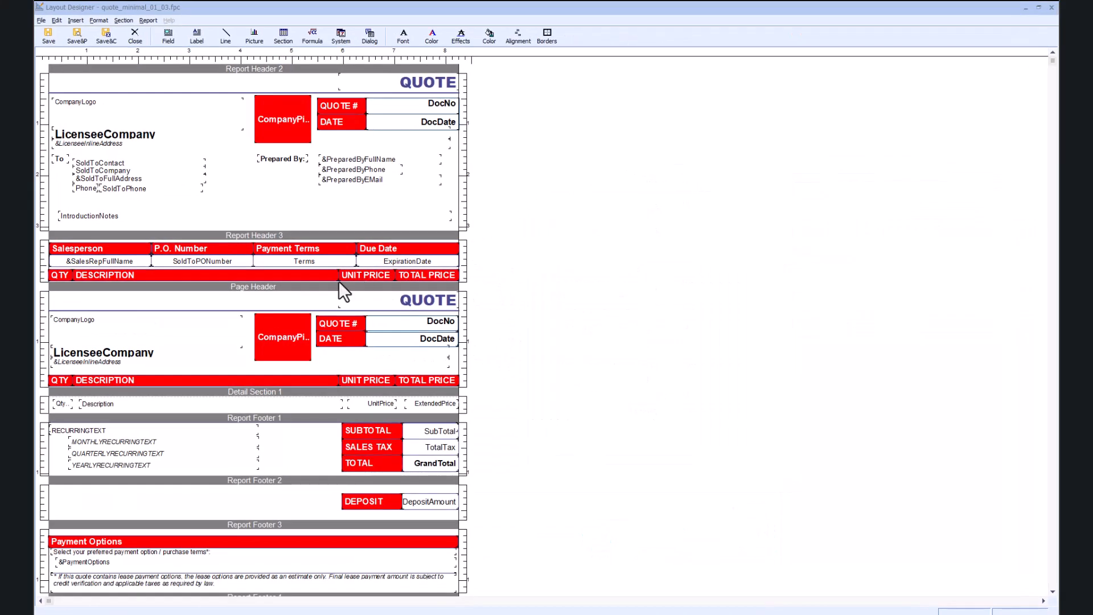
# Insert Detail Section 2 below Detail Section 1 and shrink its height to about 173.
pyautogui.rightClick(259, 396)
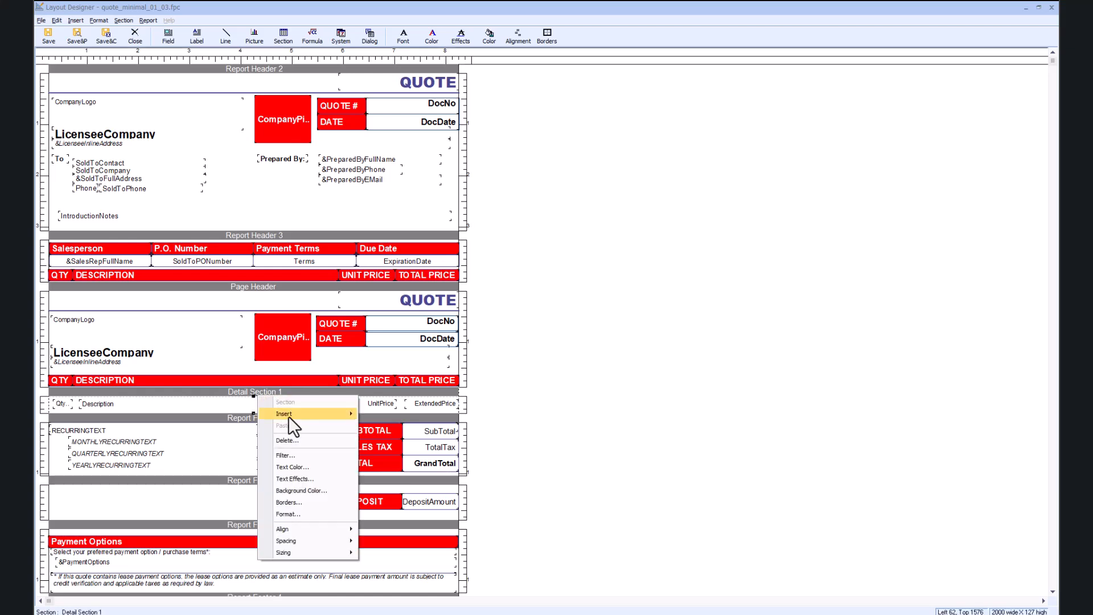
pyautogui.moveTo(285, 411)
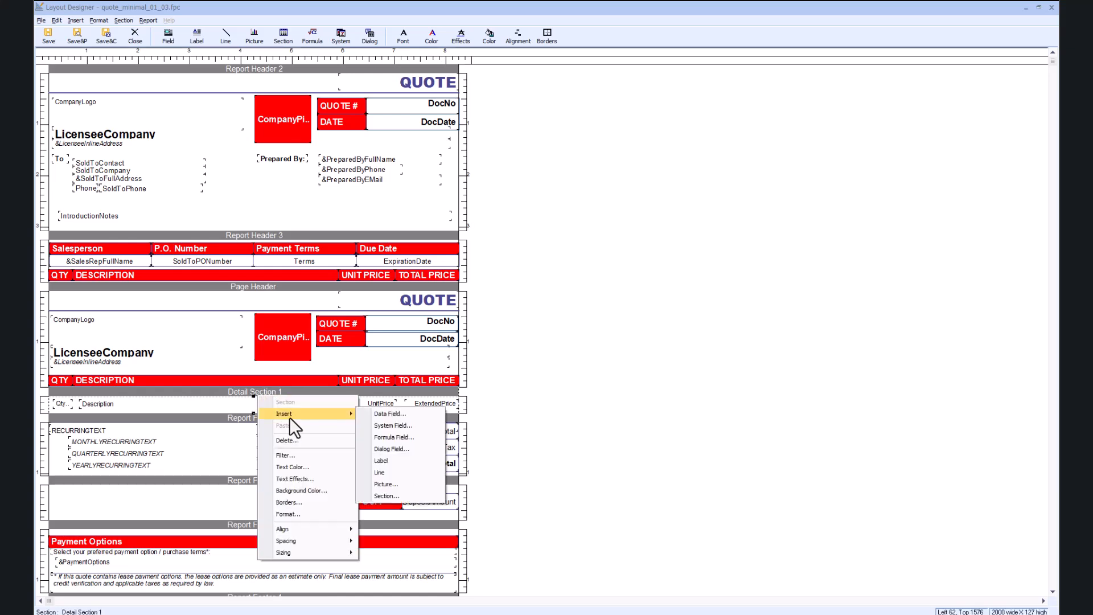
pyautogui.click(392, 496)
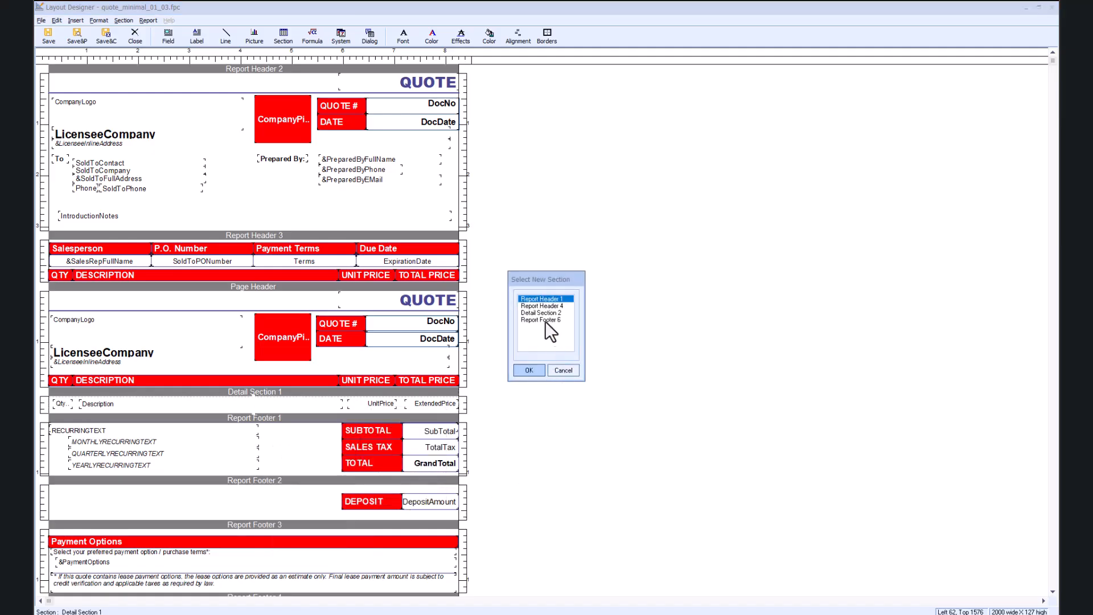
pyautogui.click(544, 313)
pyautogui.click(536, 371)
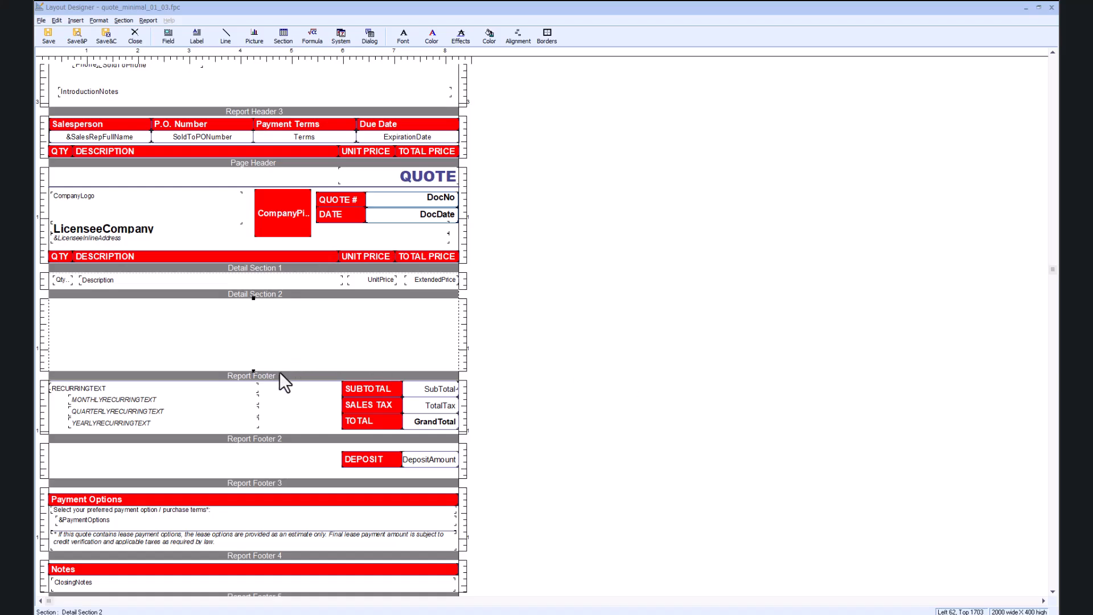
pyautogui.moveTo(253, 371); pyautogui.dragTo(253, 324)
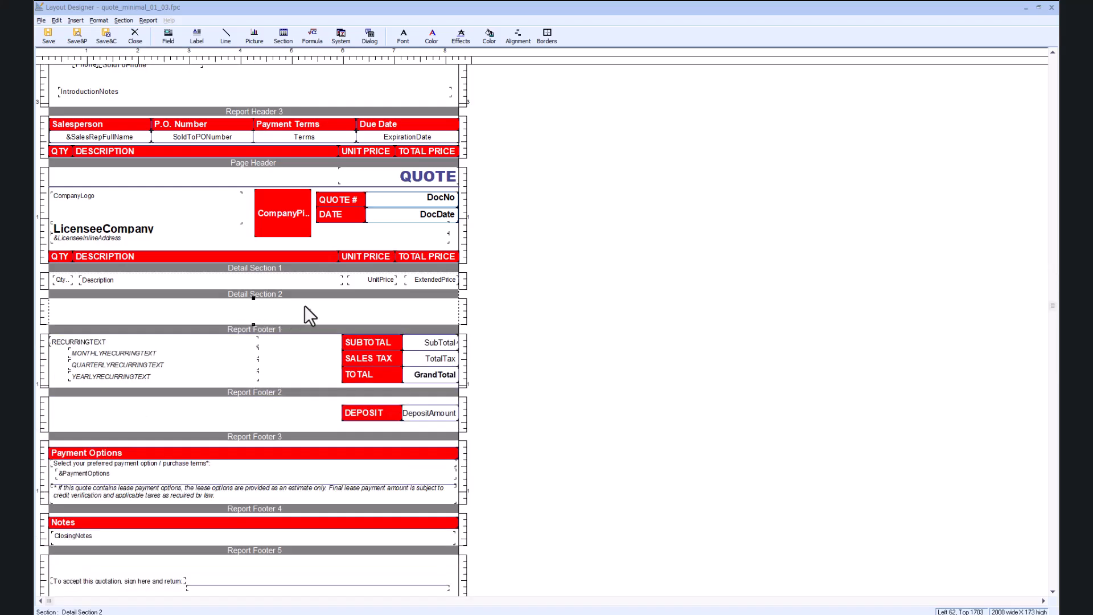
# Copy the Description field from Detail Section 1 into Detail Section 2 and tighten the section's height to about 126 around it.
pyautogui.click(318, 279)
pyautogui.click(315, 281)
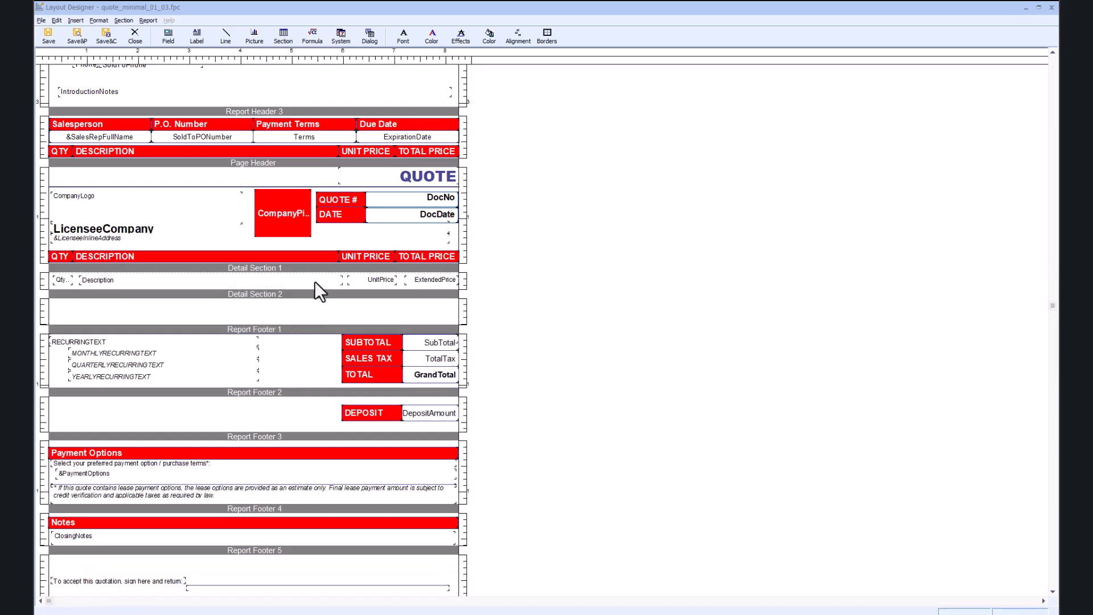
pyautogui.moveTo(166, 305); pyautogui.dragTo(209, 309)
pyautogui.click(249, 330)
pyautogui.click(260, 303)
pyautogui.moveTo(251, 325); pyautogui.dragTo(251, 315)
pyautogui.click(244, 306)
pyautogui.press('Up')
pyautogui.press('Up')
pyautogui.press('Up')
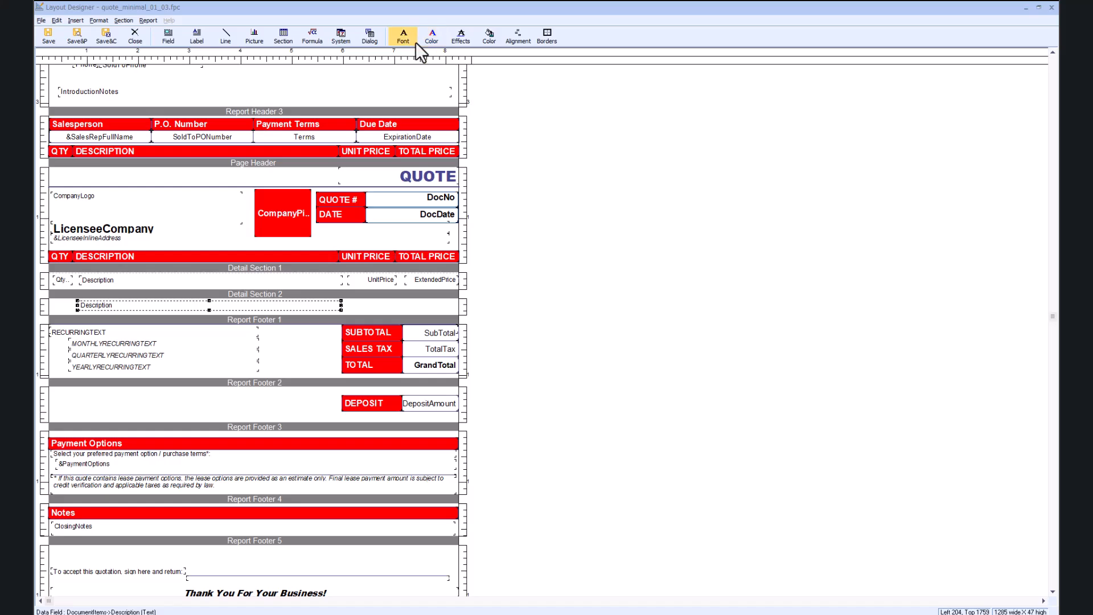
# Set the font of Detail Section 2's Description field to Arial Bold, size 11.
pyautogui.click(407, 39)
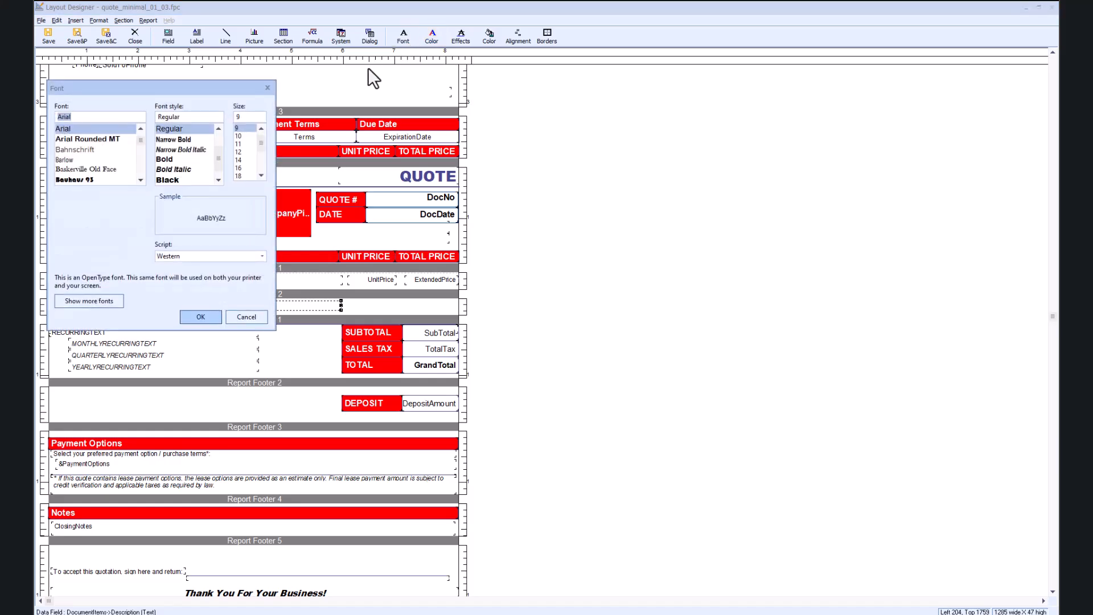
pyautogui.click(169, 159)
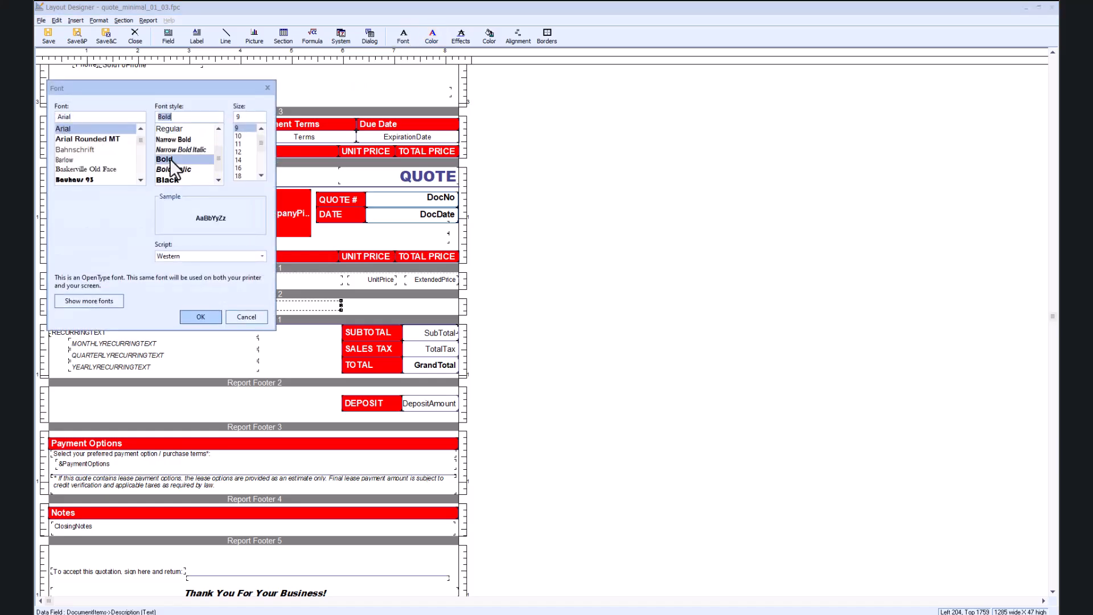
pyautogui.click(241, 144)
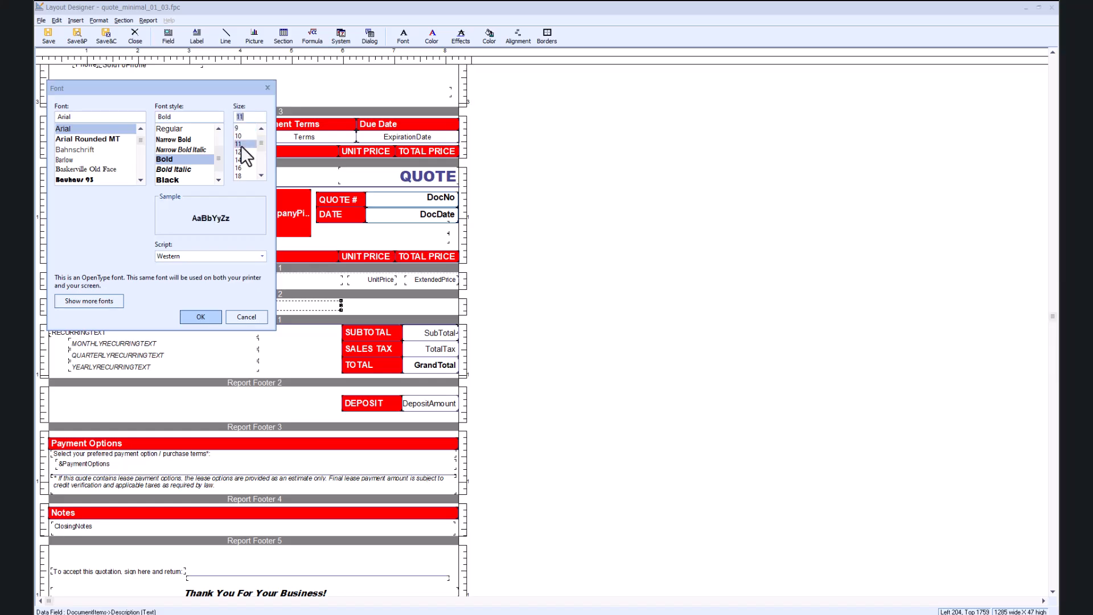
pyautogui.click(206, 316)
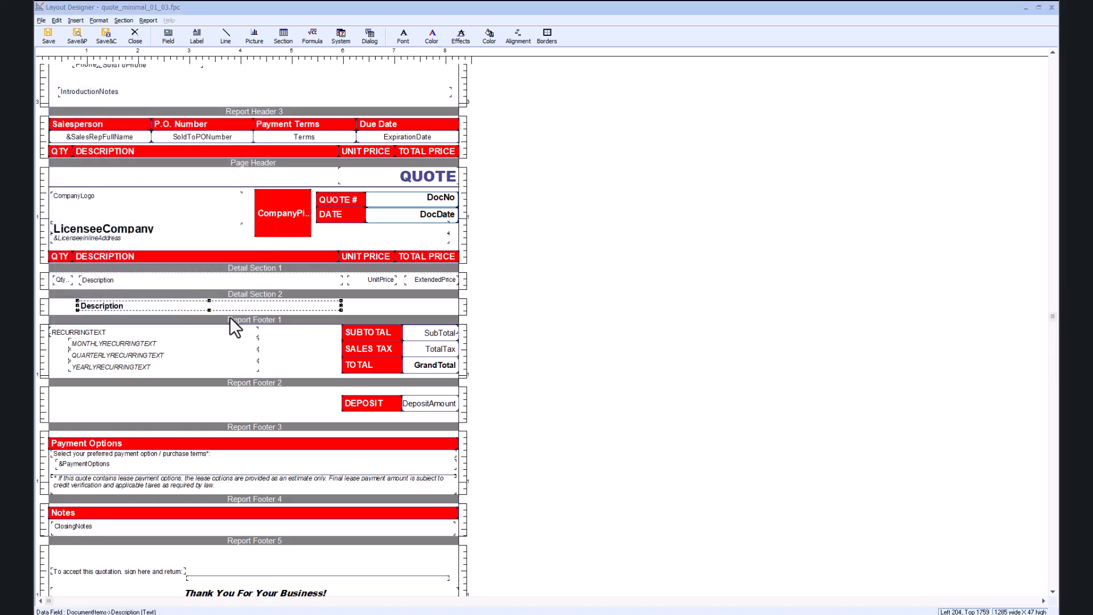
# Give Detail Section 2 a solid light red background (RGB 255, 128, 128), and save and preview the layout.
pyautogui.click(426, 306)
pyautogui.rightClick(425, 306)
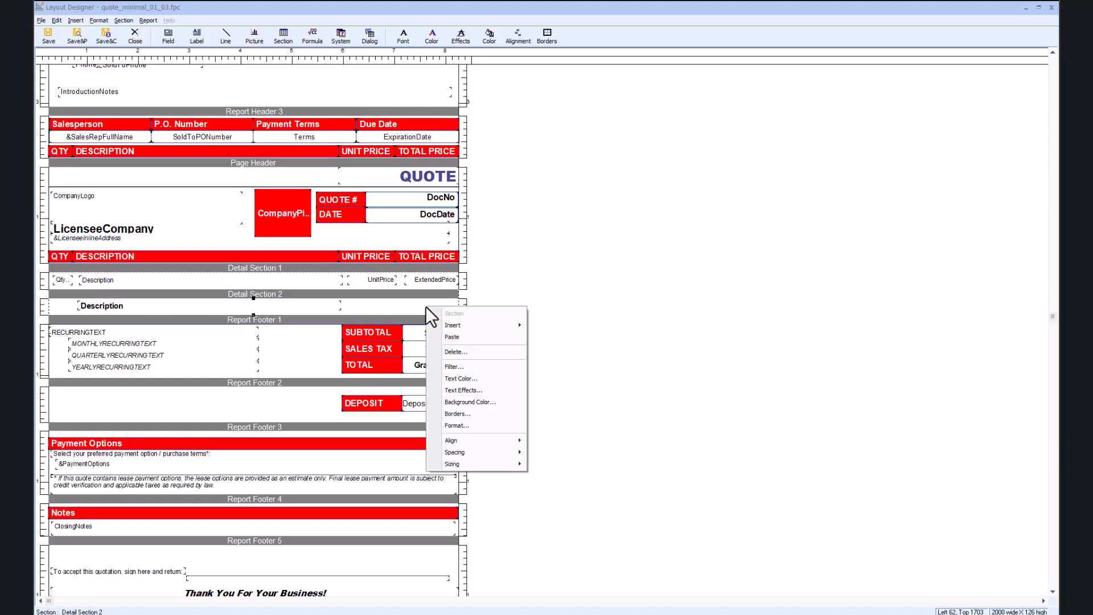
pyautogui.click(463, 402)
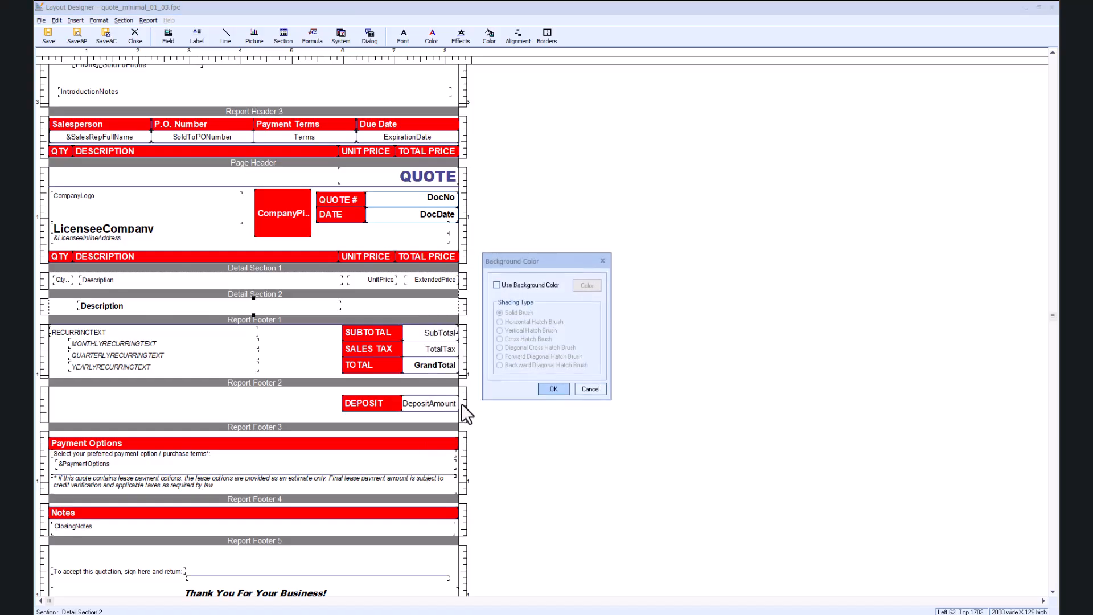
pyautogui.click(497, 285)
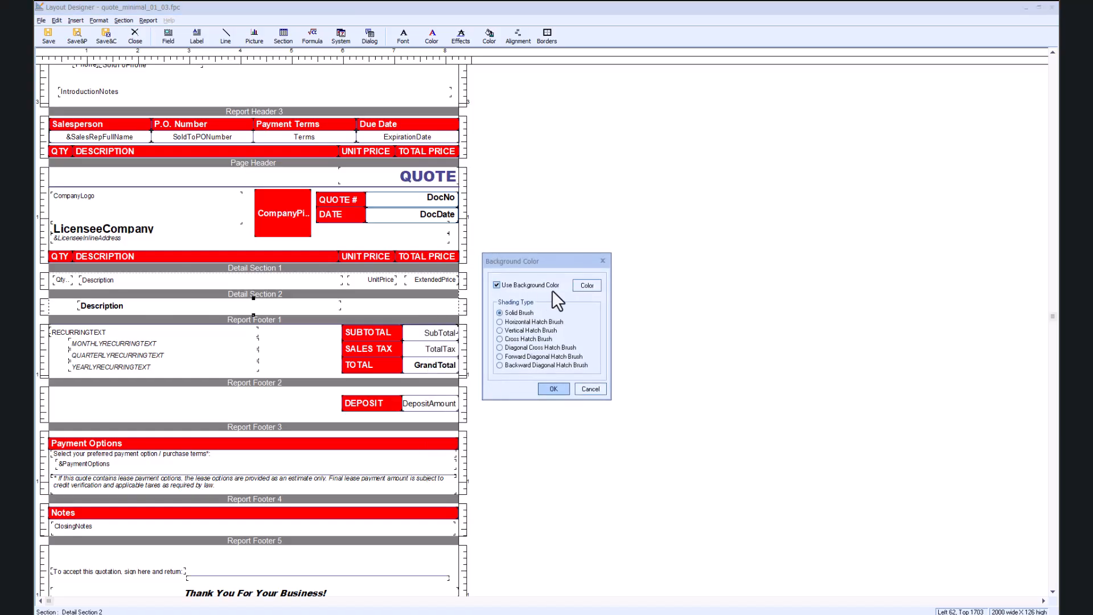
pyautogui.click(586, 285)
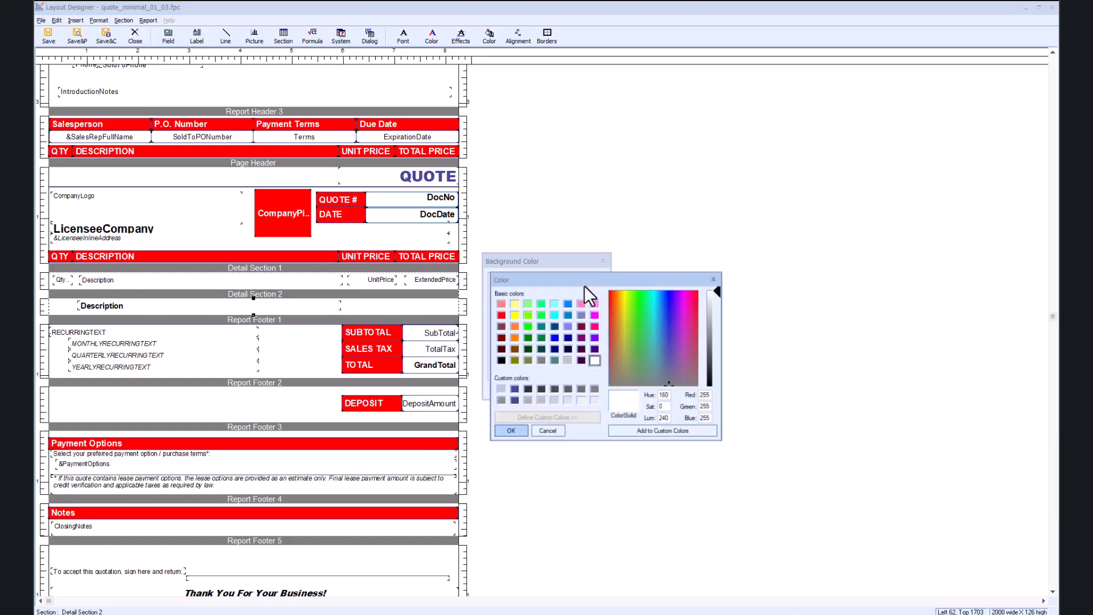
pyautogui.click(511, 326)
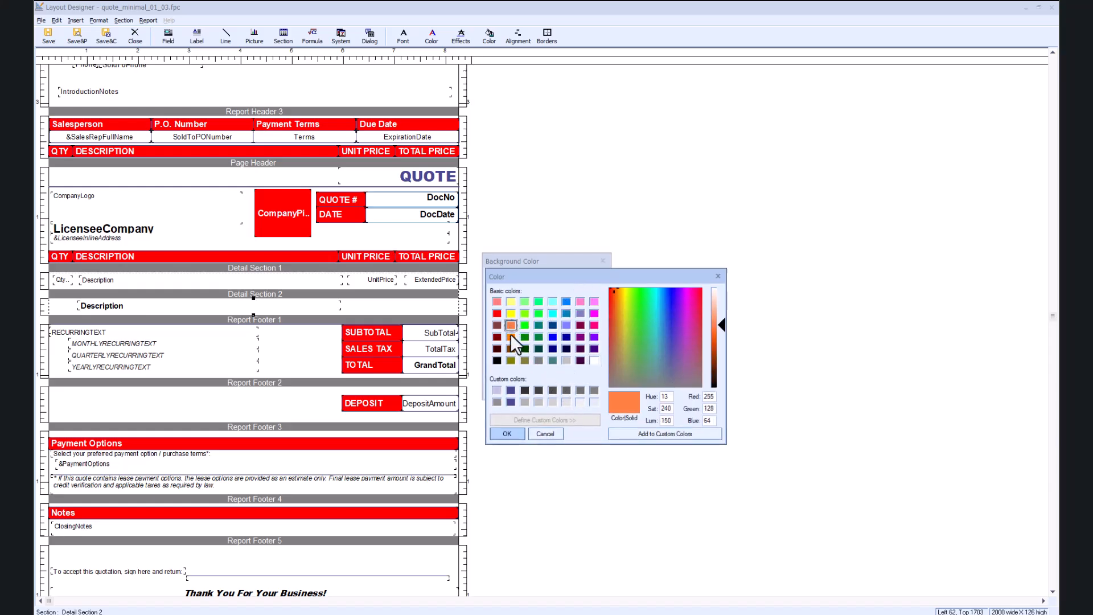
pyautogui.click(497, 301)
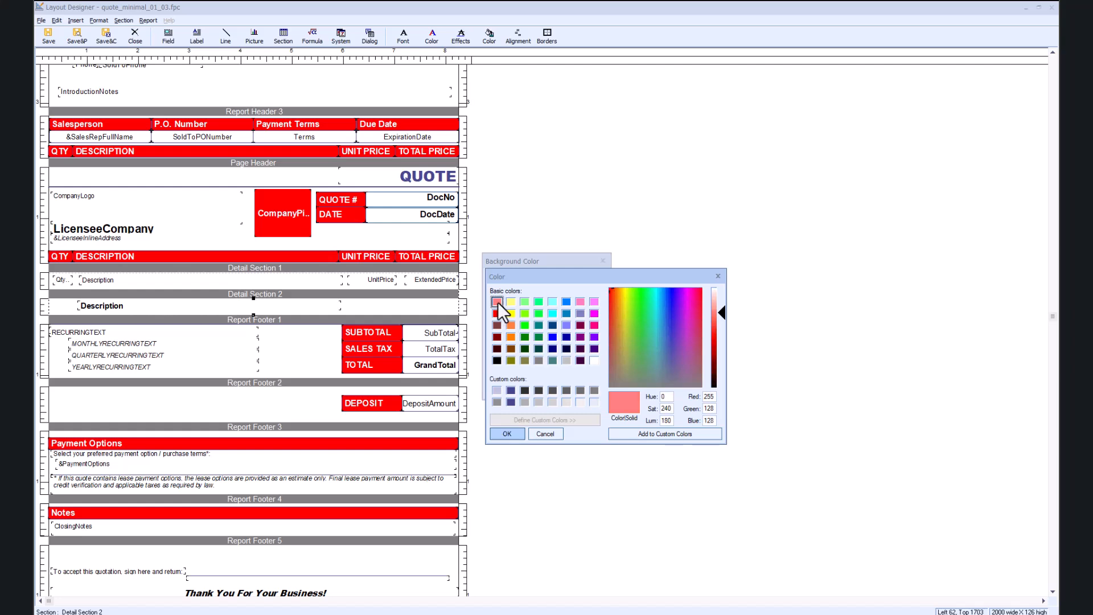
pyautogui.click(511, 432)
pyautogui.click(550, 388)
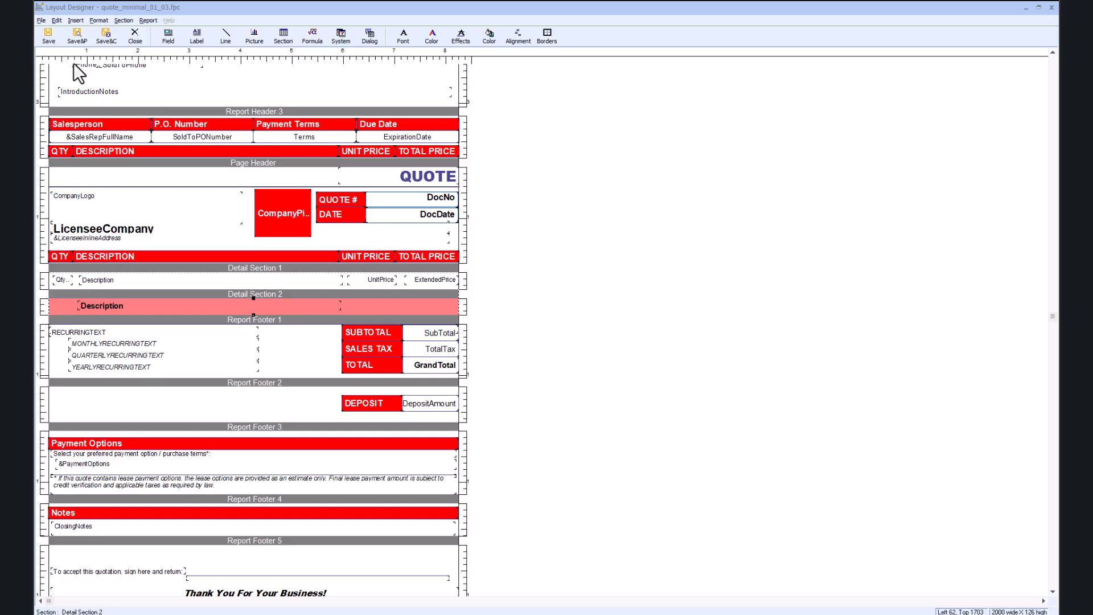
pyautogui.click(77, 40)
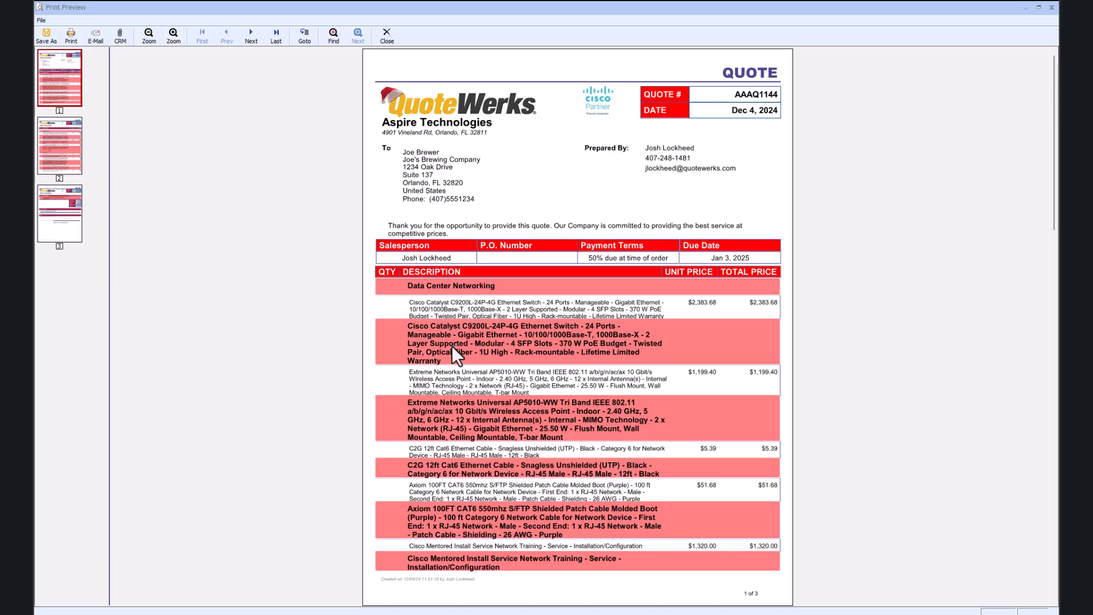
pyautogui.click(1051, 7)
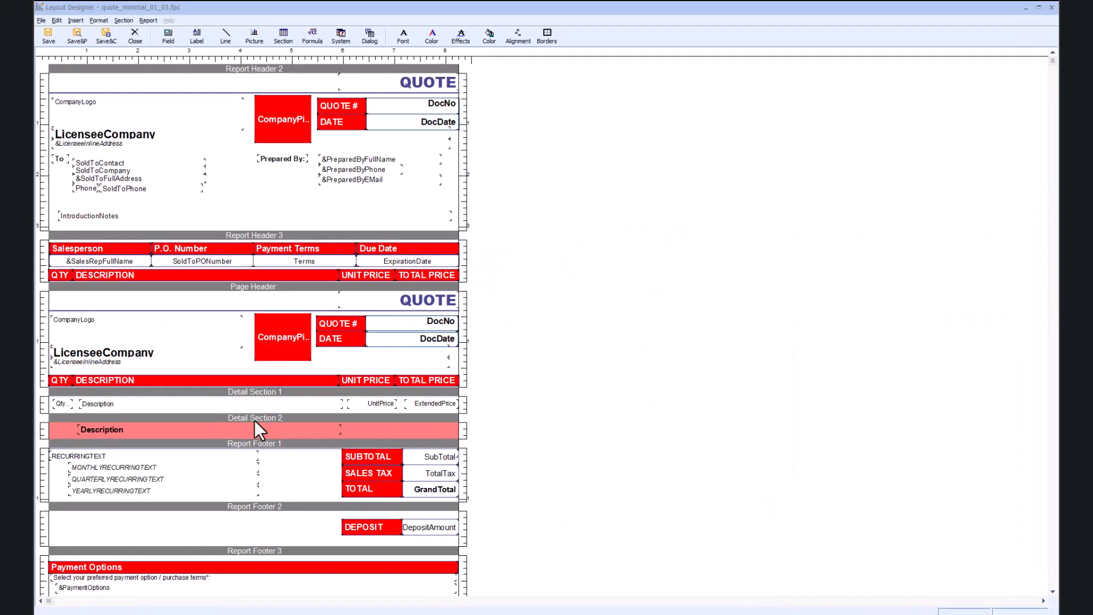
# Filter Detail Section 2 with the selection criterion "documentitems->linetype=256".
pyautogui.rightClick(257, 418)
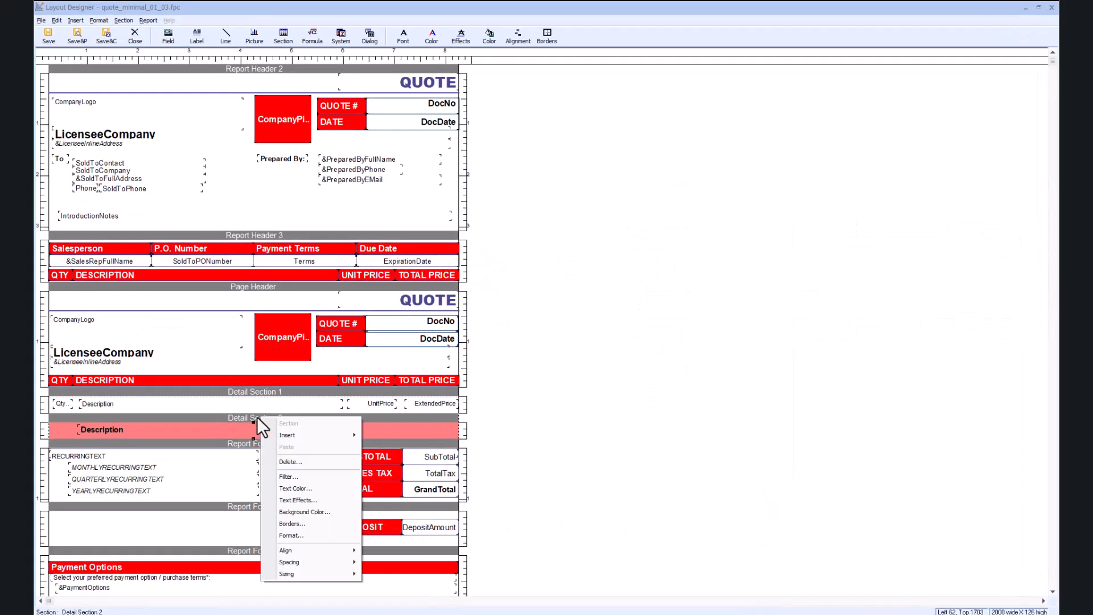
pyautogui.click(300, 482)
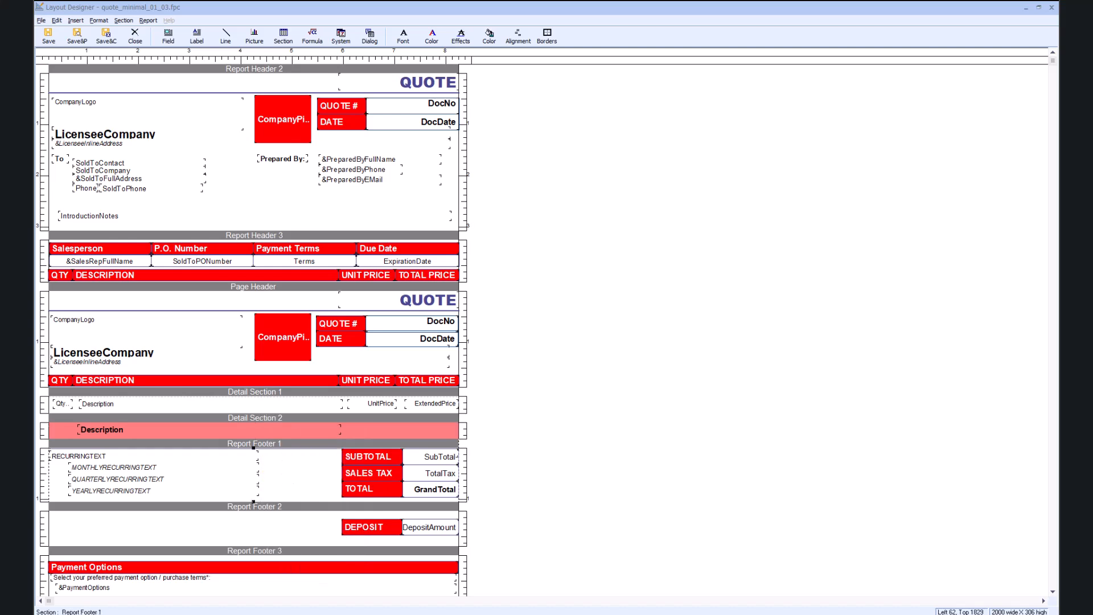
pyautogui.rightClick(327, 446)
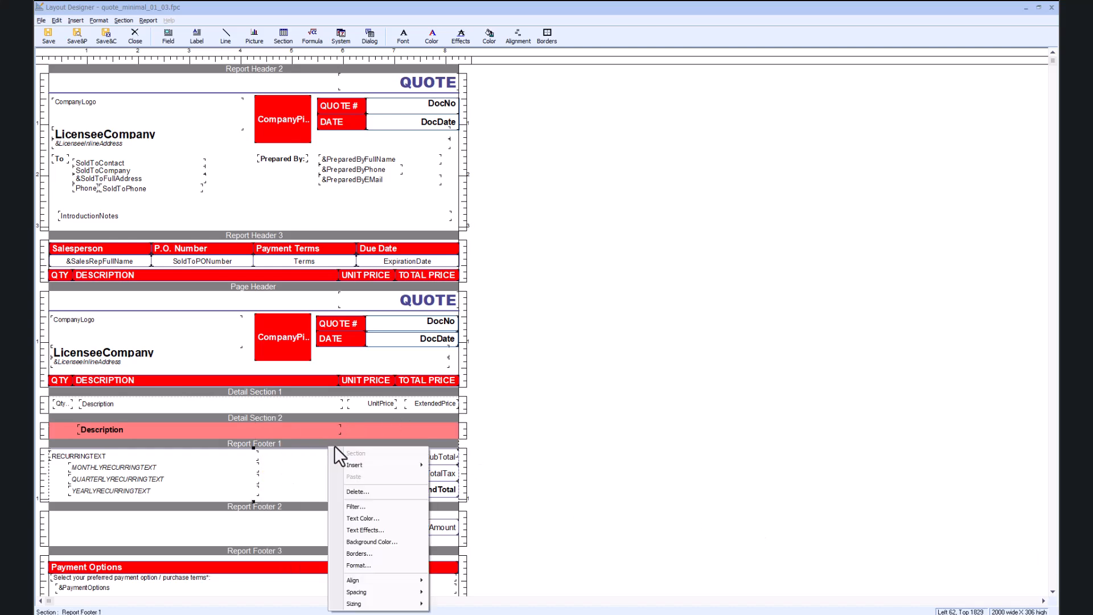
pyautogui.rightClick(324, 415)
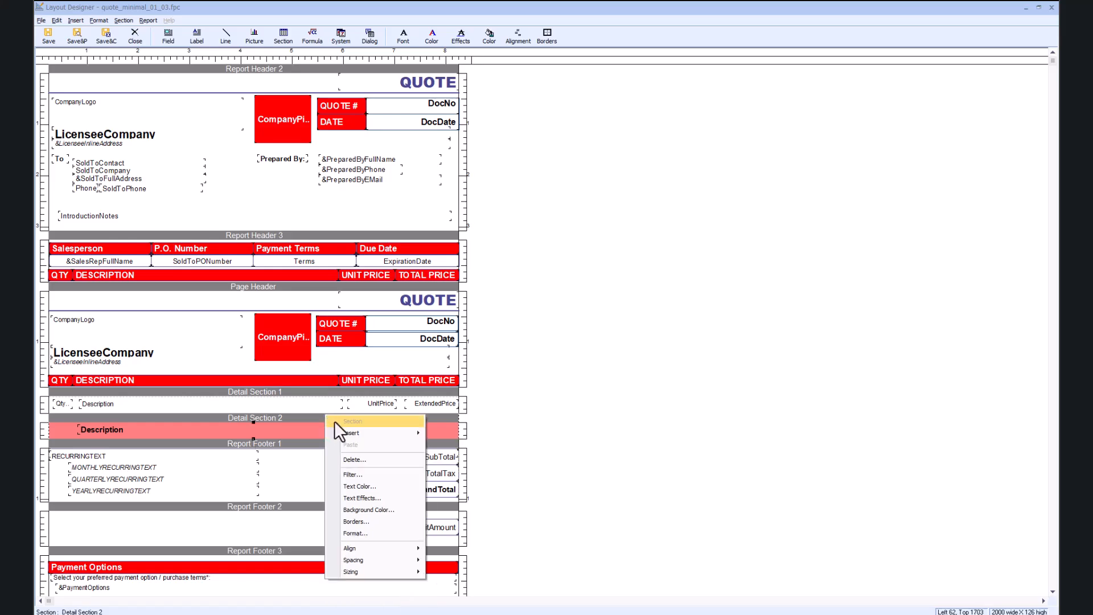
pyautogui.click(364, 473)
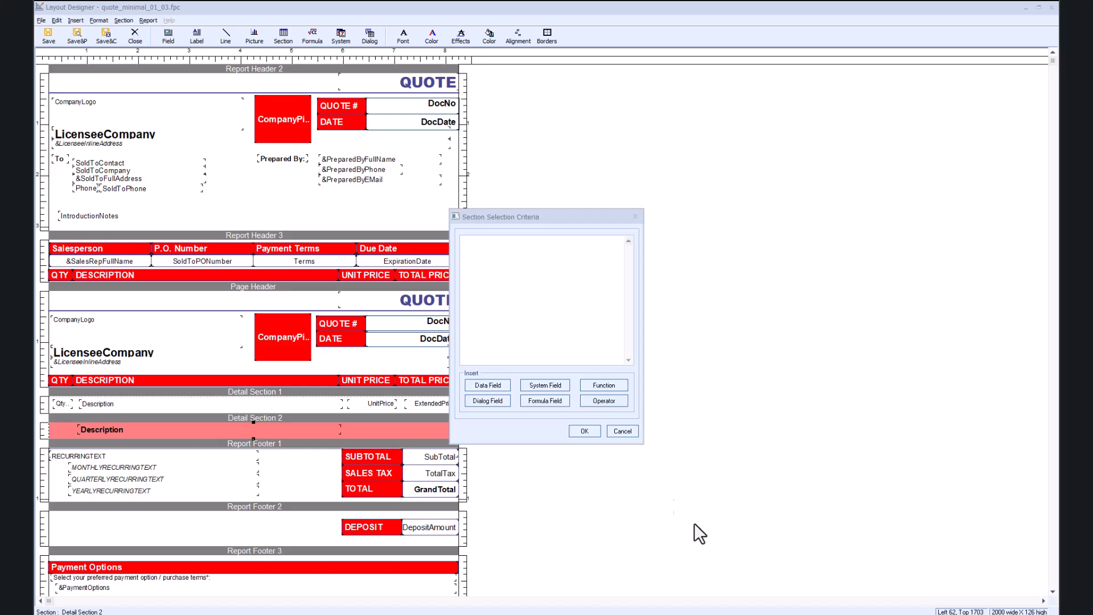
pyautogui.click(488, 251)
pyautogui.write('documentitems->linetype=256')
pyautogui.moveTo(526, 245); pyautogui.dragTo(545, 244)
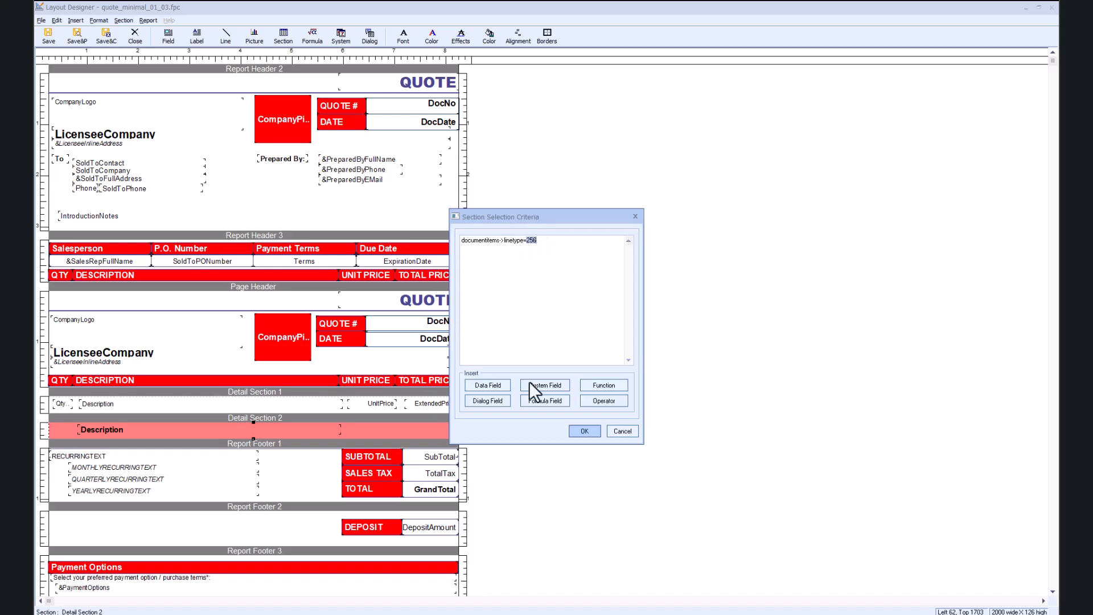
pyautogui.click(583, 430)
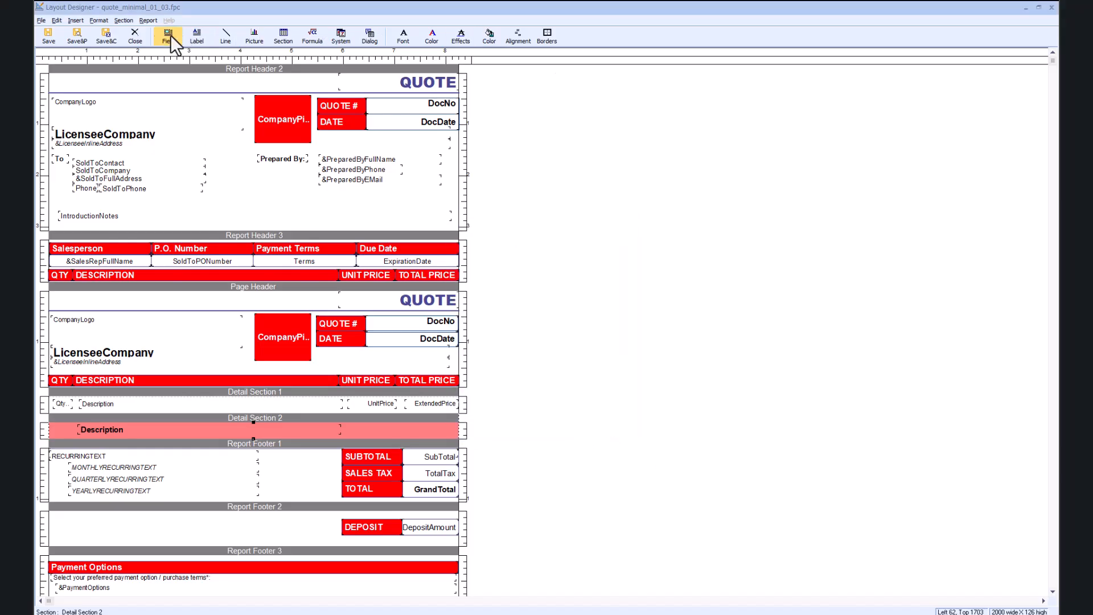
# Save the layout and preview both pages of the quote, checking which lines the filtered Detail Section 2 prints.
pyautogui.click(83, 39)
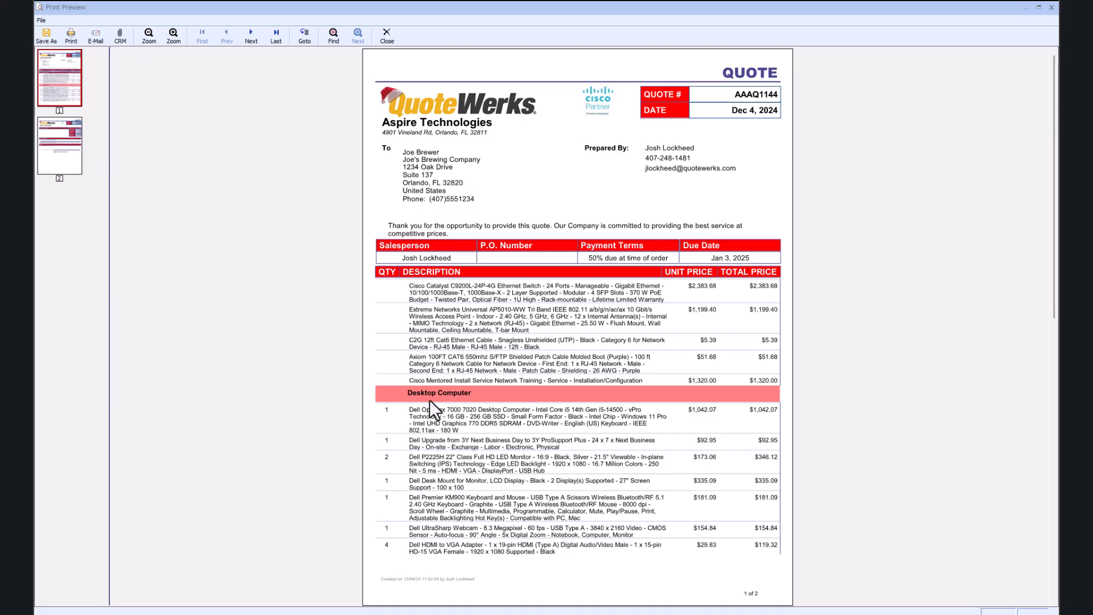
pyautogui.click(41, 145)
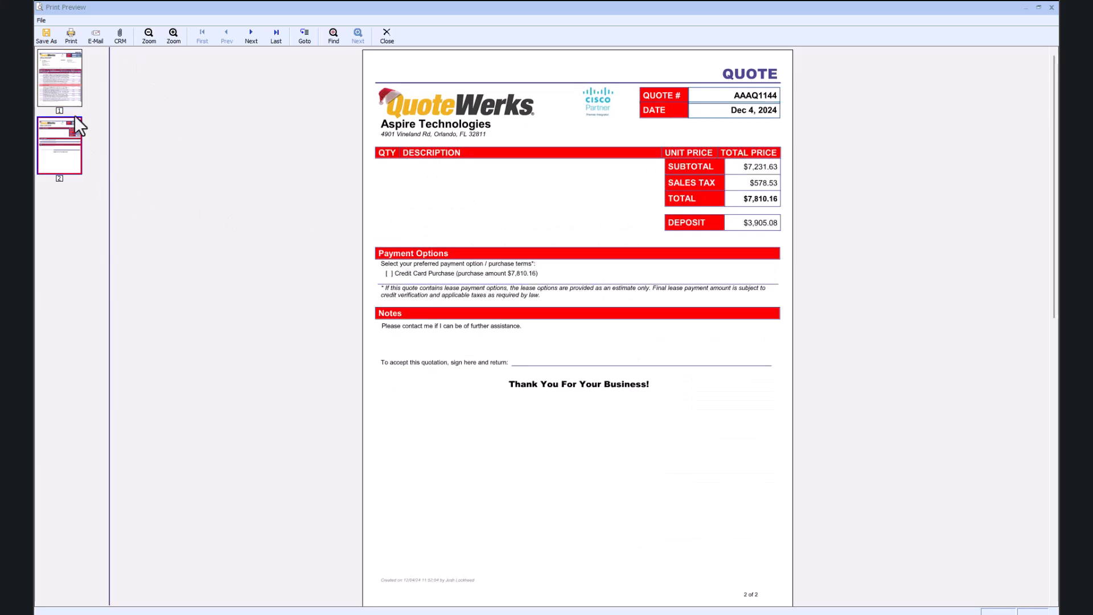
pyautogui.click(62, 98)
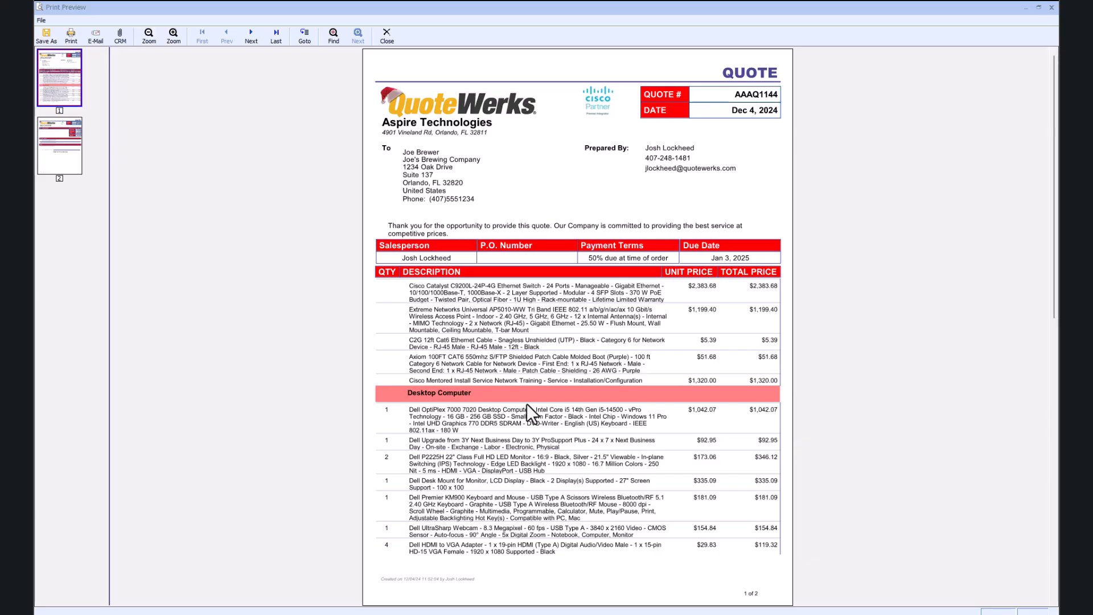
pyautogui.click(1052, 8)
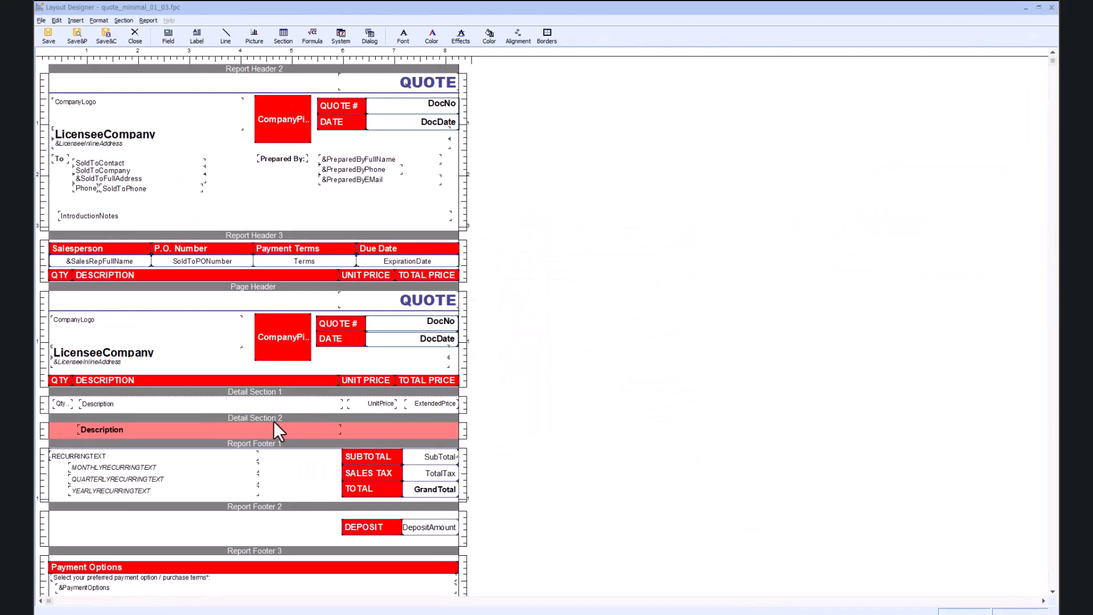
# Insert a new Detail Section 3 into the layout.
pyautogui.rightClick(273, 420)
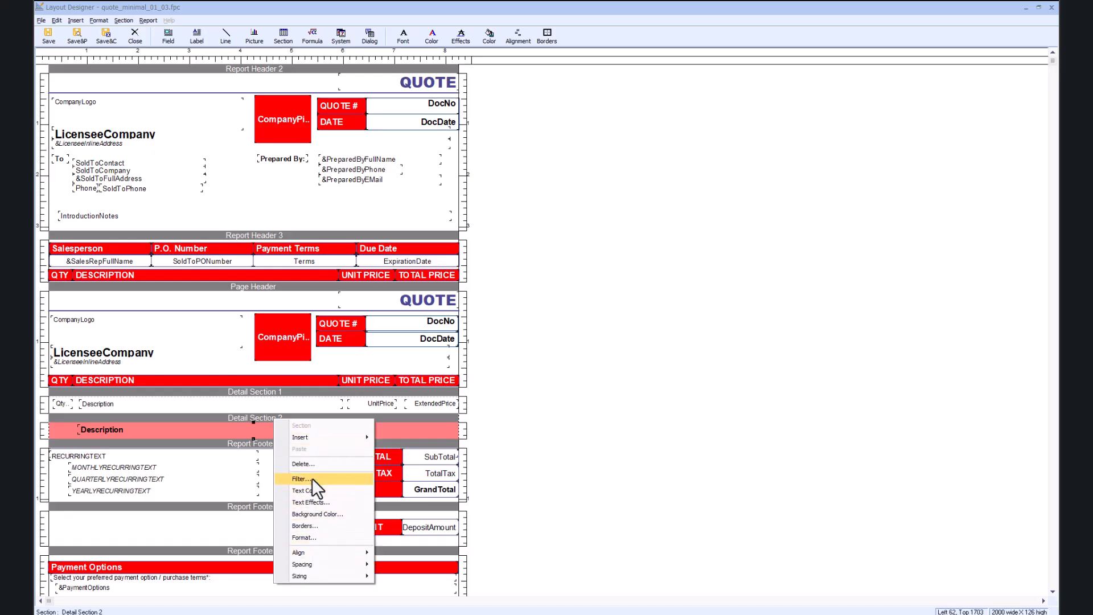
pyautogui.moveTo(320, 439)
pyautogui.click(414, 522)
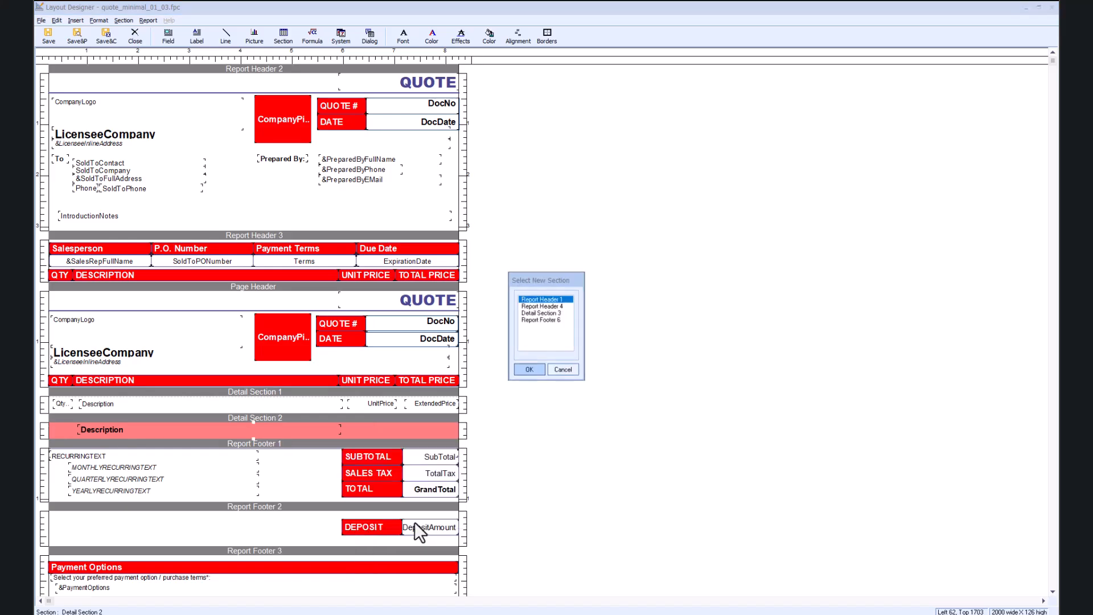
pyautogui.click(538, 313)
pyautogui.click(528, 369)
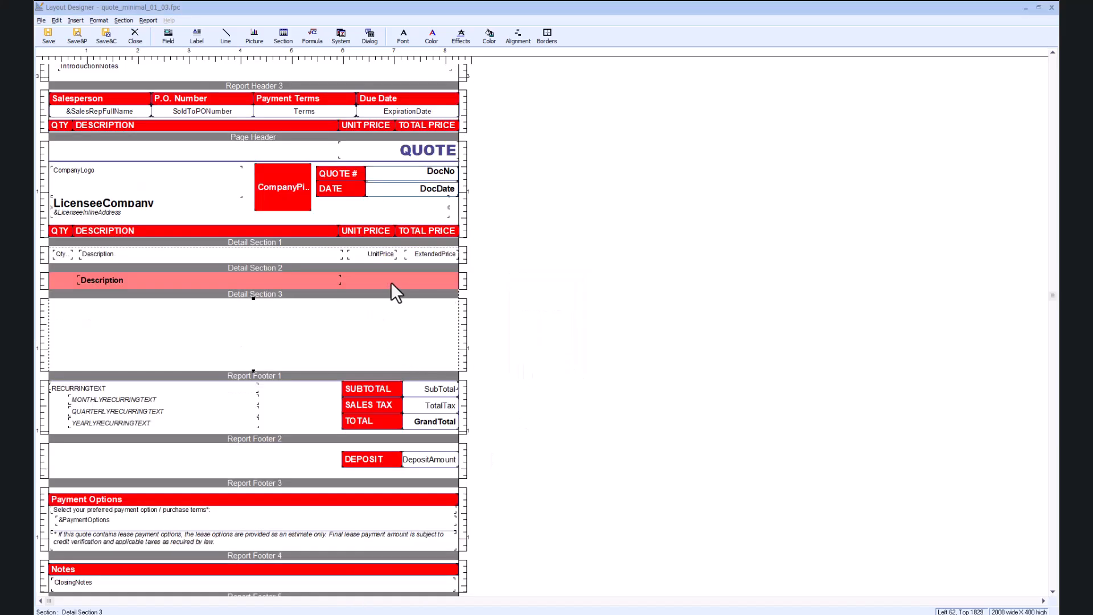
# Copy the Description field from Detail Section 2 and the ExtendedPrice field from Detail Section 1 into Detail Section 3.
pyautogui.click(321, 284)
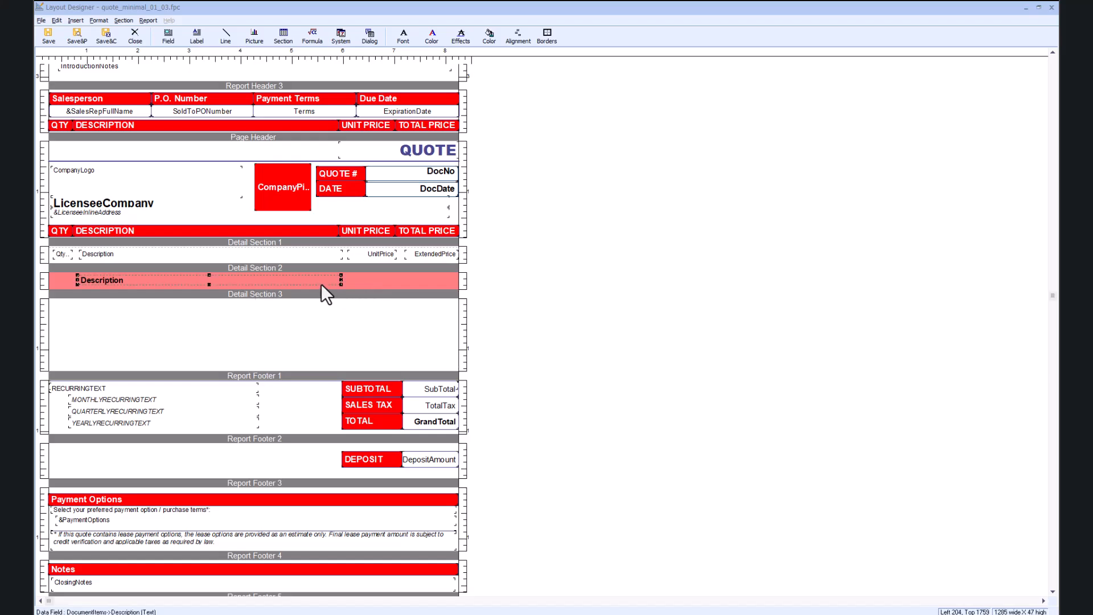
pyautogui.moveTo(321, 284); pyautogui.dragTo(210, 313)
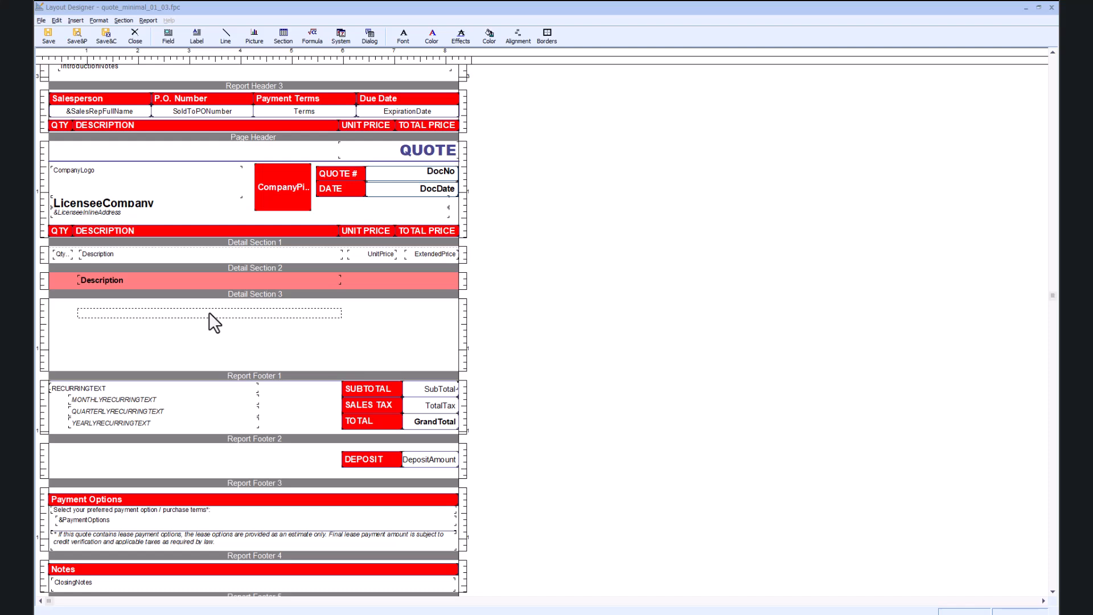
pyautogui.moveTo(210, 313); pyautogui.dragTo(209, 313)
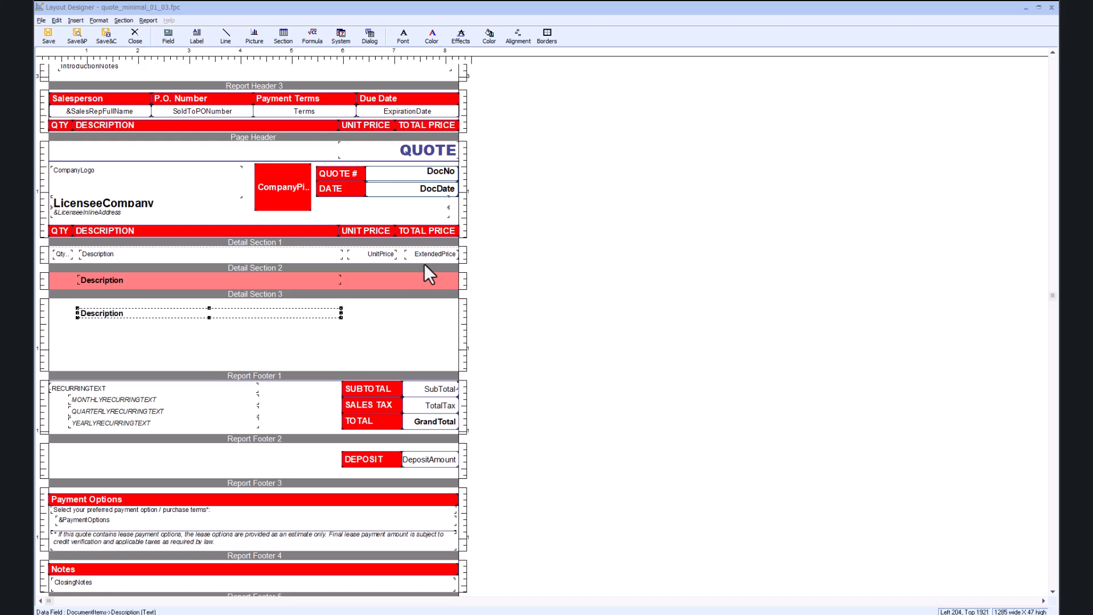
pyautogui.moveTo(425, 255); pyautogui.dragTo(431, 310)
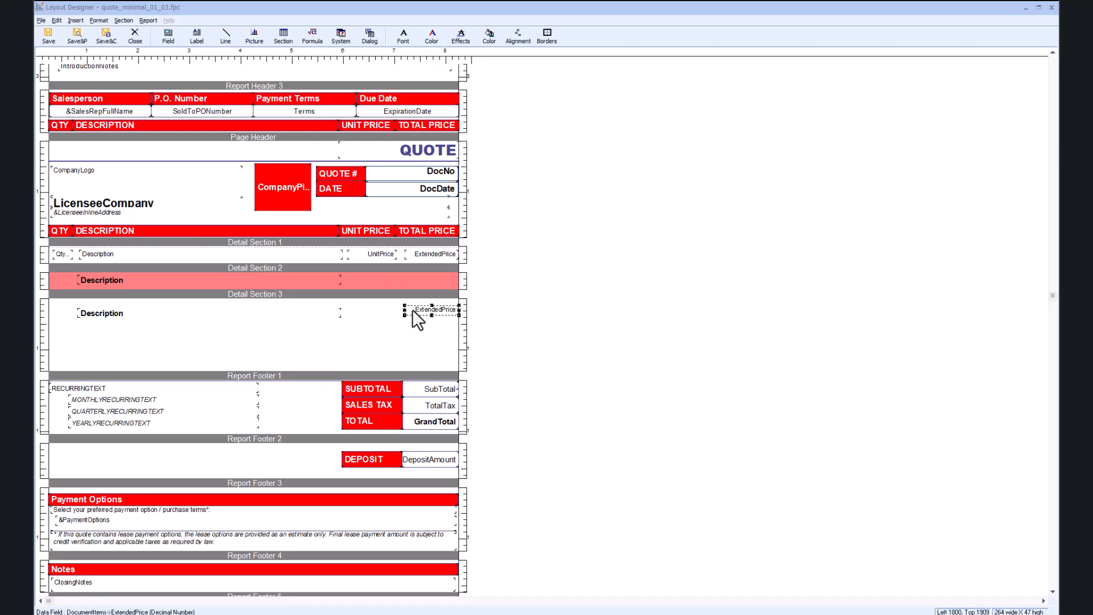
# Align the top edges of the ExtendedPrice and Description fields in Detail Section 3.
pyautogui.click(311, 315)
pyautogui.rightClick(311, 317)
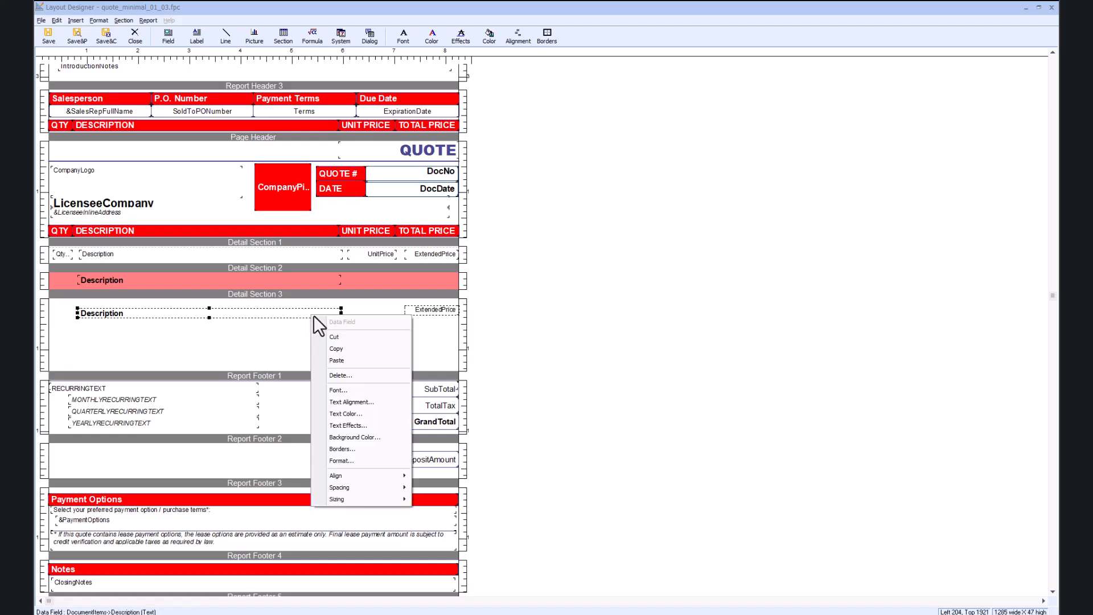
pyautogui.moveTo(371, 476)
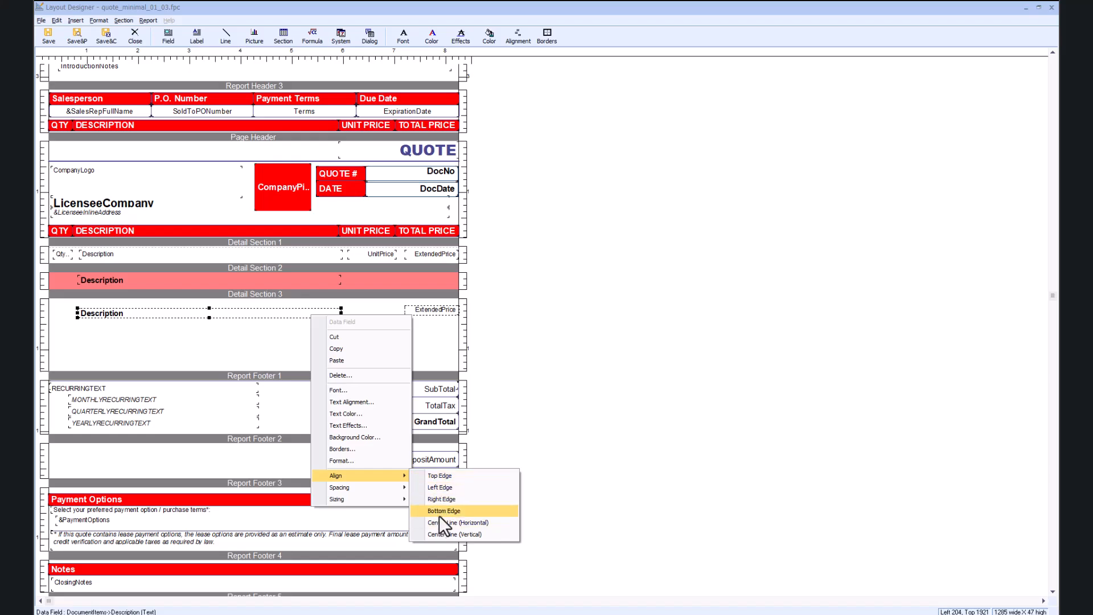
pyautogui.click(439, 480)
pyautogui.click(521, 358)
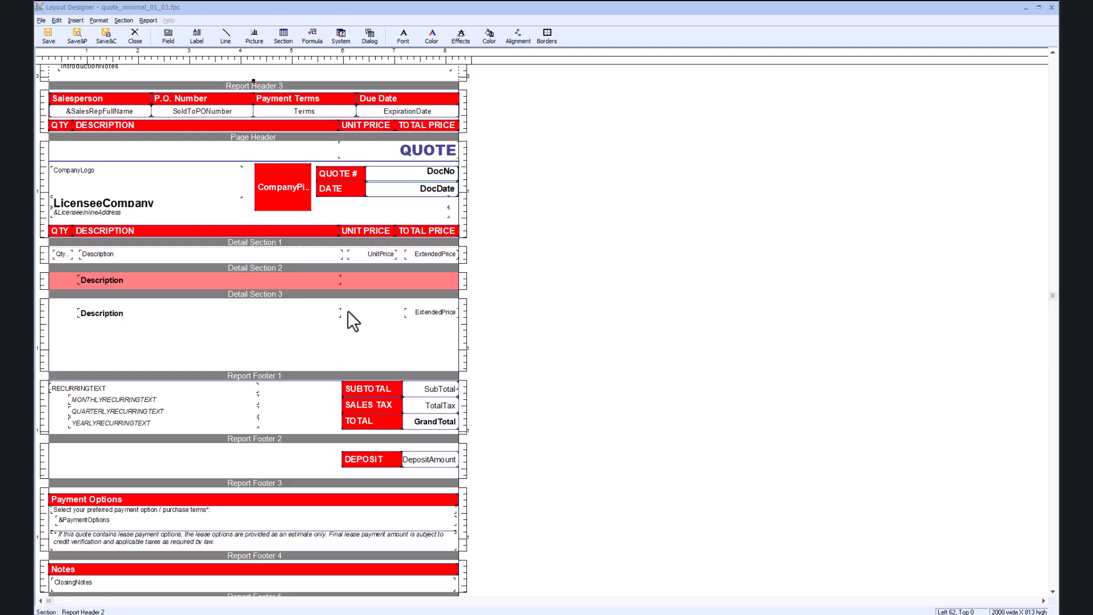
# Make the ExtendedPrice and Description fields in Detail Section 3 the same height.
pyautogui.click(415, 315)
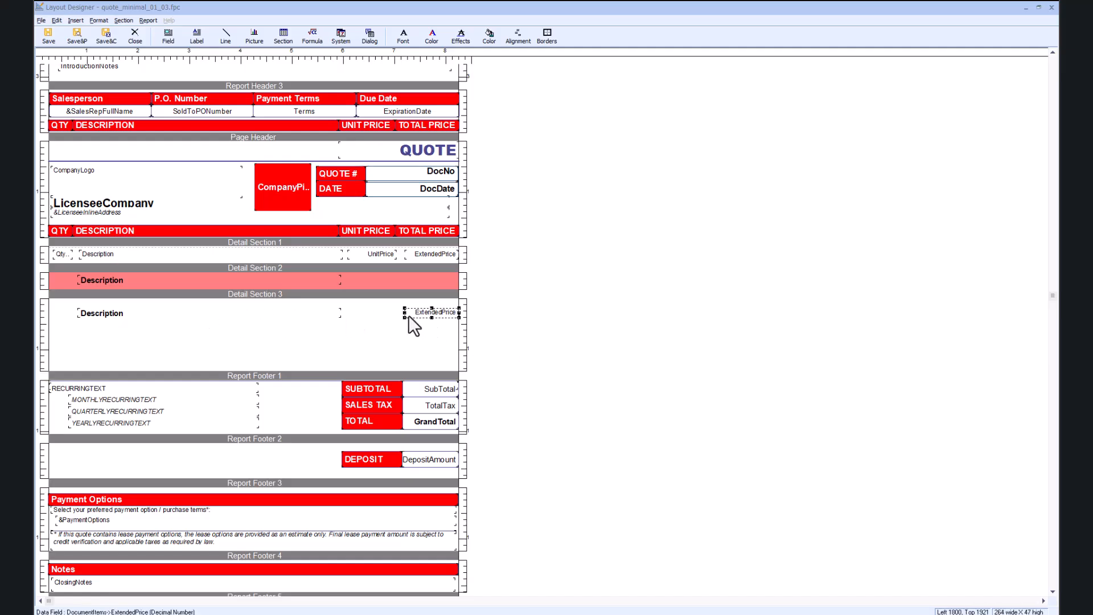
pyautogui.keyDown('shift'); pyautogui.click(311, 315); pyautogui.keyUp('shift')
pyautogui.rightClick(310, 316)
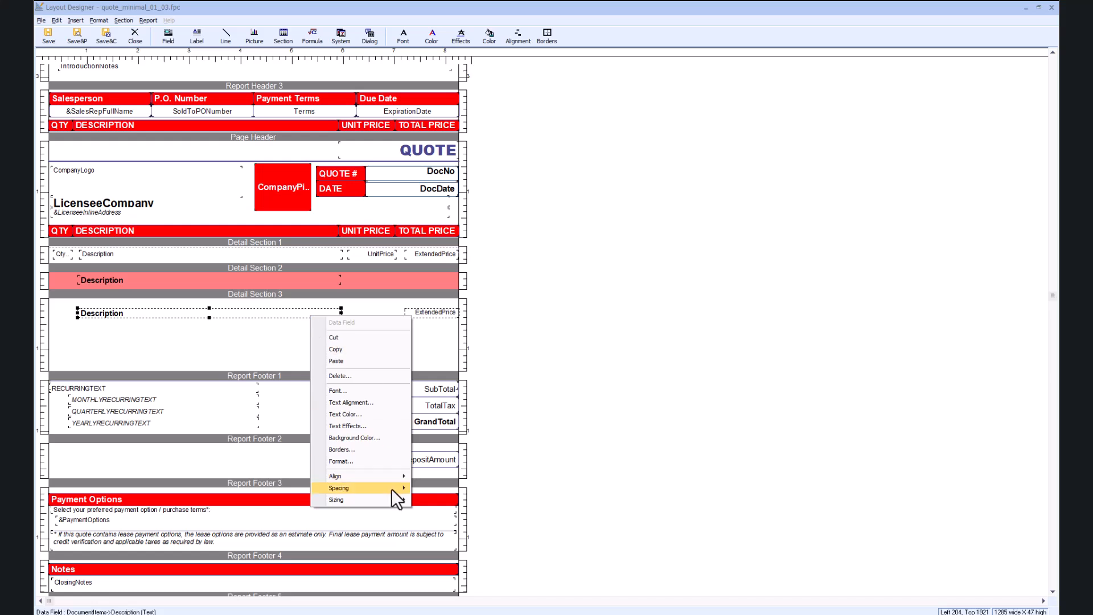
pyautogui.moveTo(390, 499)
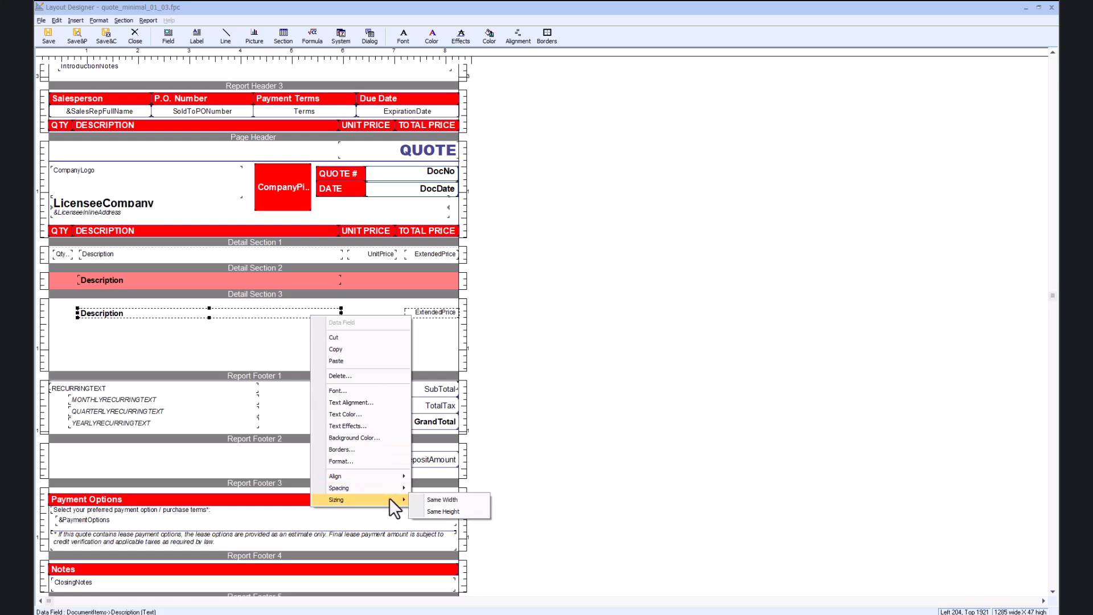
pyautogui.click(436, 511)
pyautogui.click(501, 337)
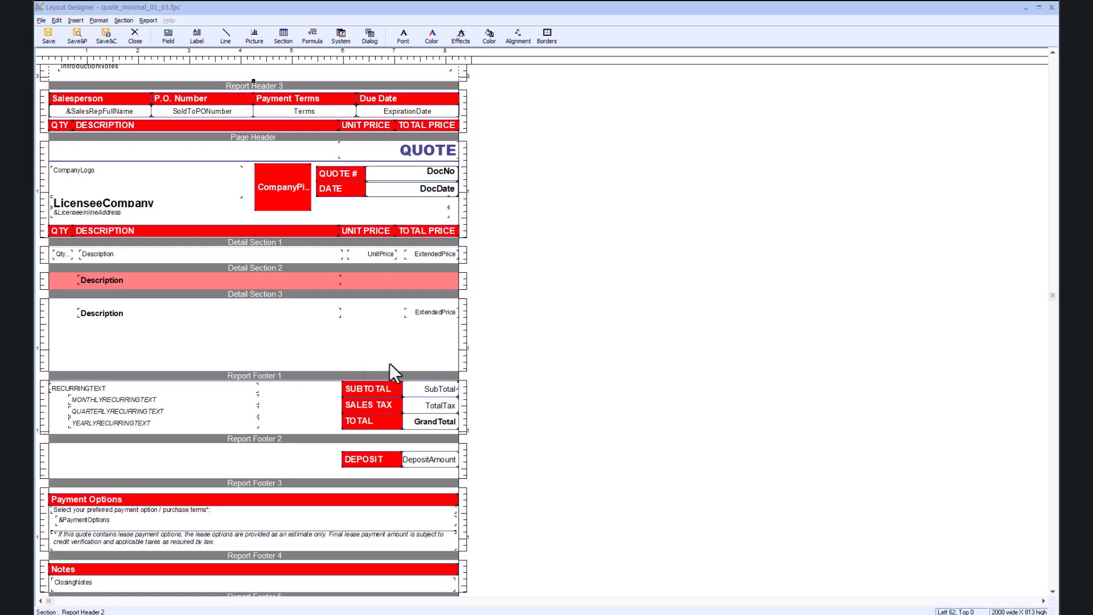
# Reduce the height of Detail Section 3 to about 162.
pyautogui.click(257, 377)
pyautogui.click(256, 293)
pyautogui.moveTo(252, 371); pyautogui.dragTo(261, 323)
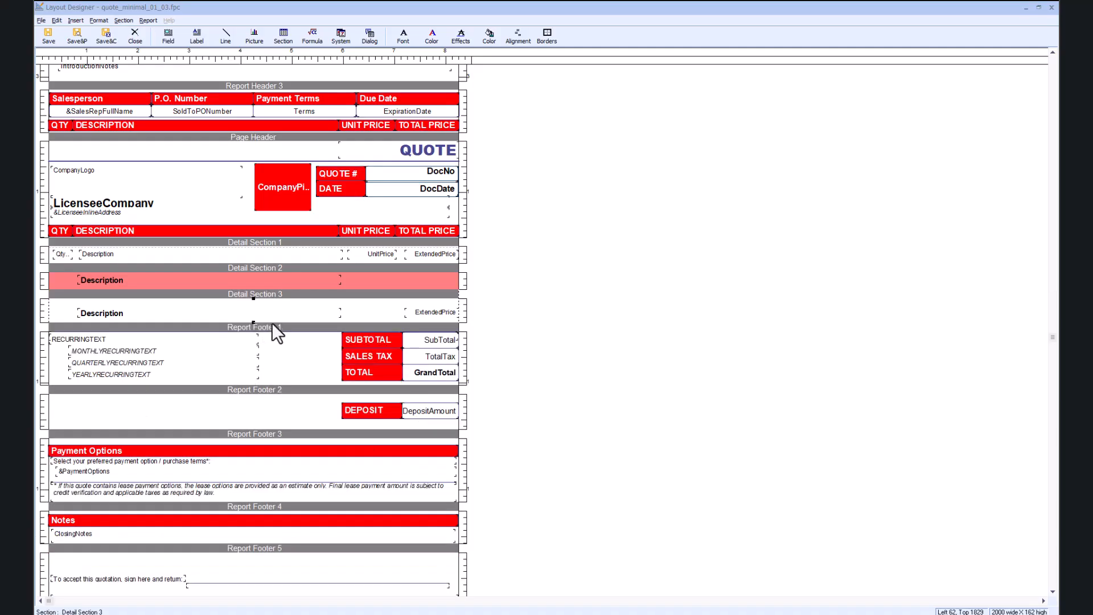
# Nudge both Detail Section 3 fields up together and tighten the section's height to about 116.
pyautogui.click(470, 322)
pyautogui.moveTo(222, 312); pyautogui.dragTo(211, 315)
pyautogui.press('Up')
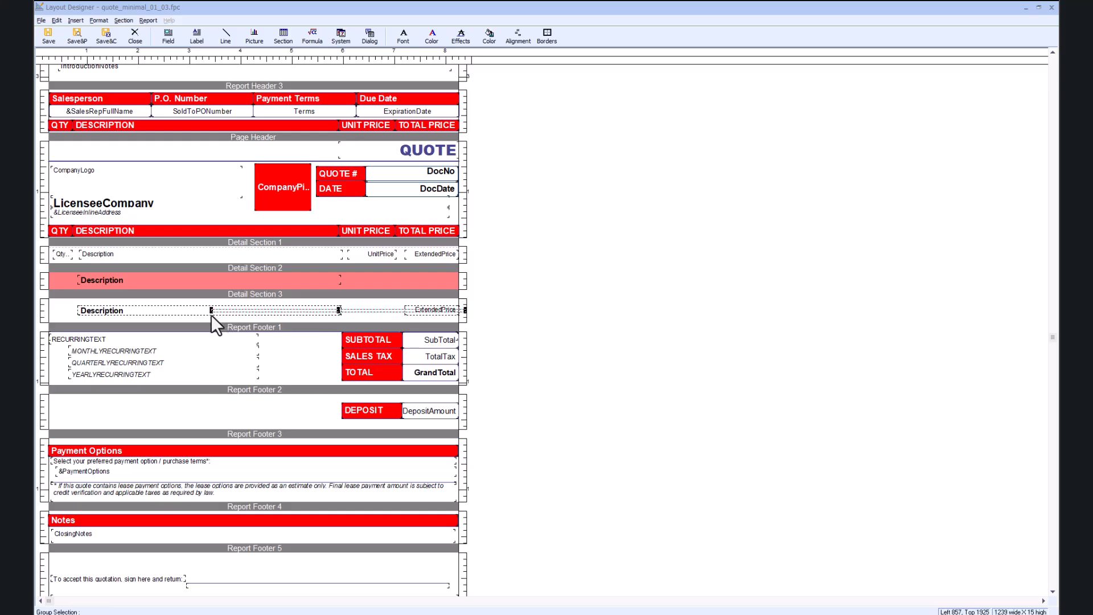
pyautogui.press('Up')
pyautogui.press('Up')
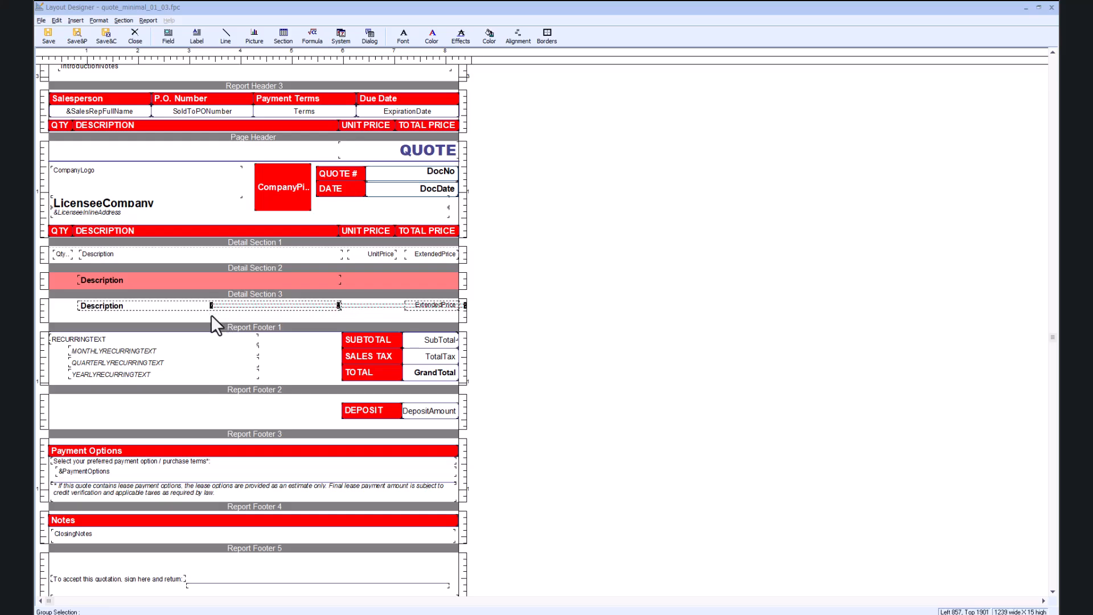
pyautogui.click(267, 294)
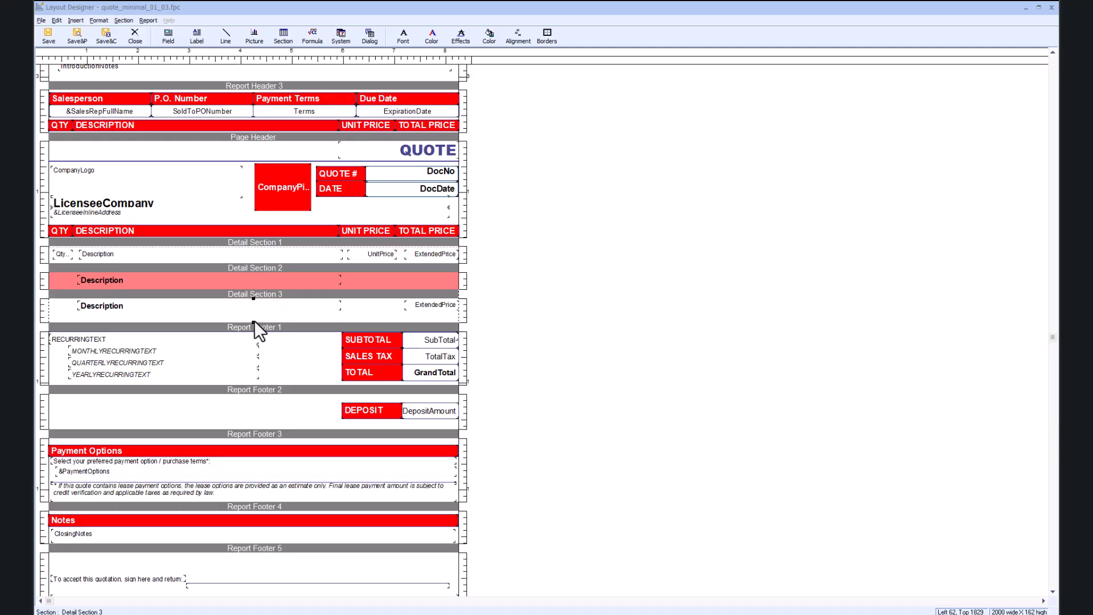
pyautogui.moveTo(254, 320); pyautogui.dragTo(253, 306)
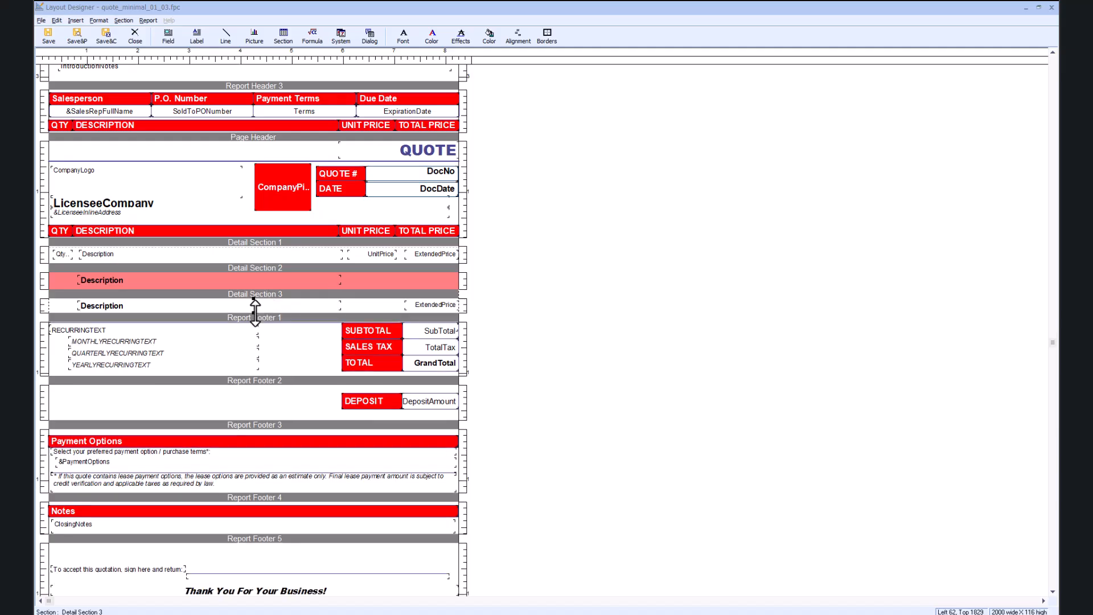
# Give Detail Section 3 a solid light red background (RGB 255, 128, 128).
pyautogui.rightClick(364, 307)
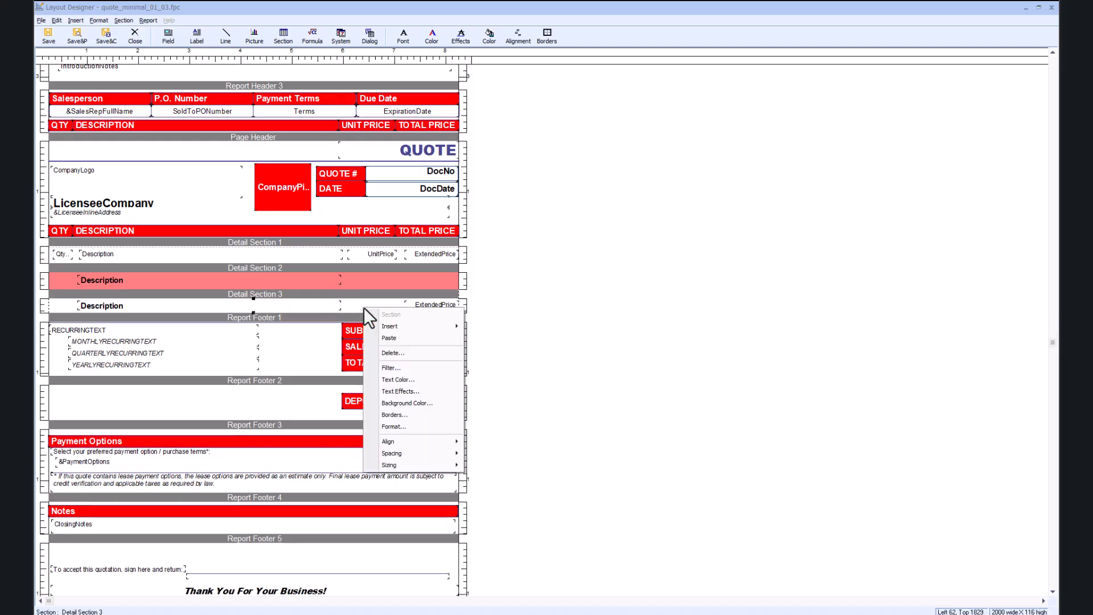
pyautogui.click(406, 402)
pyautogui.click(506, 283)
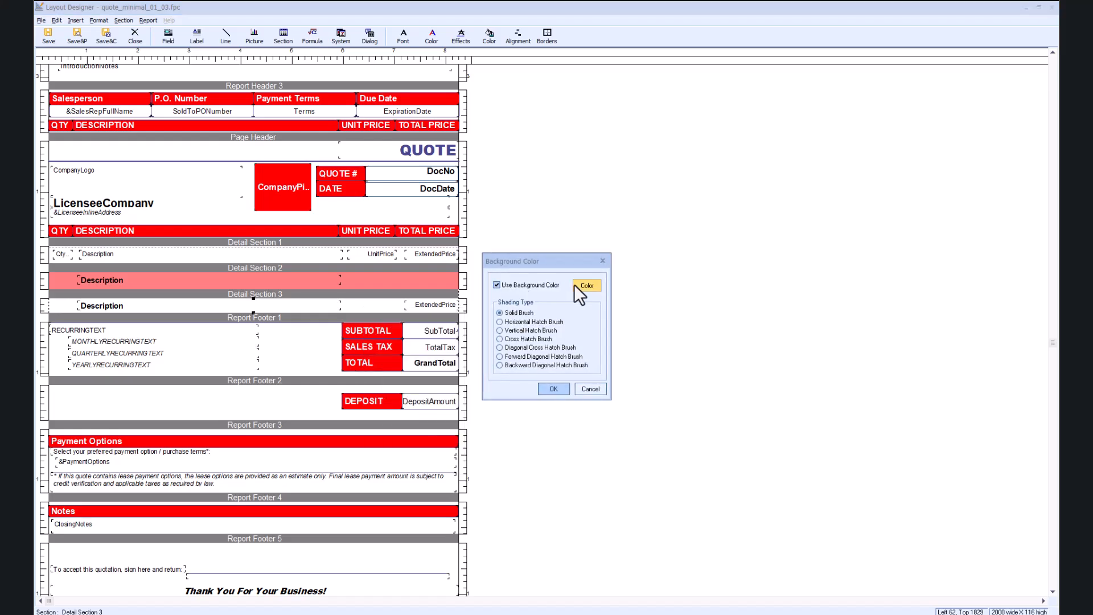
pyautogui.click(573, 285)
pyautogui.click(496, 301)
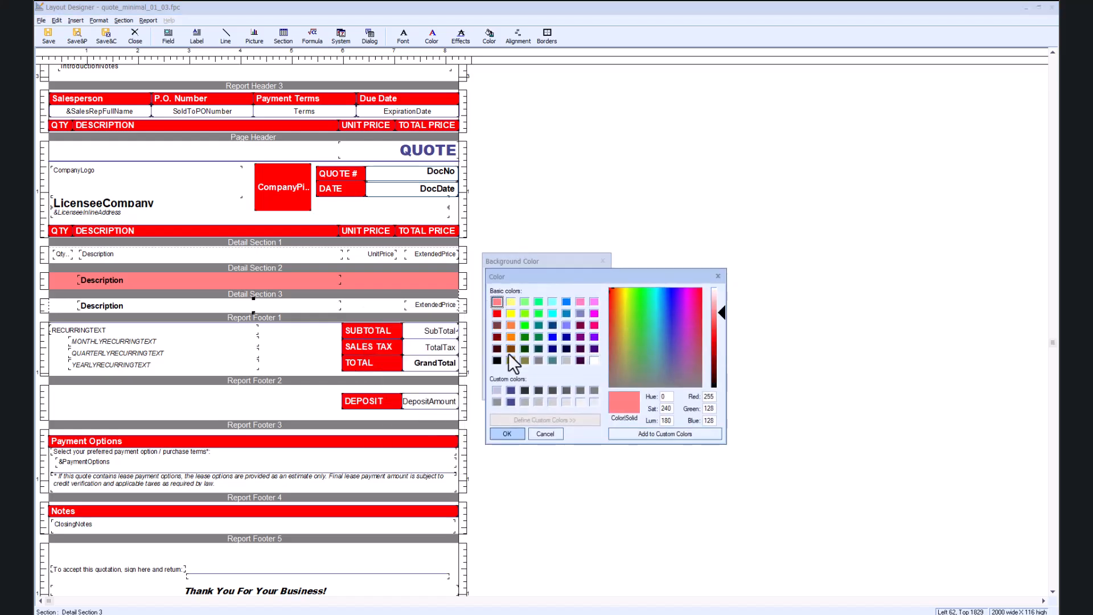
pyautogui.click(506, 433)
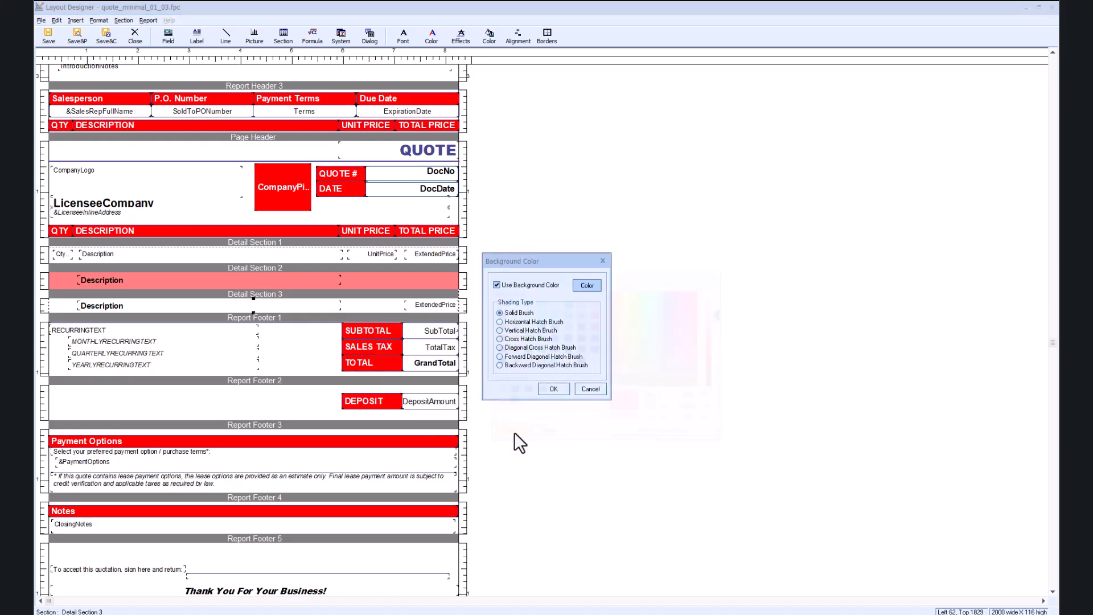
pyautogui.click(548, 388)
# Set Detail Section 3's ExtendedPrice field to Arial Black, size 9, and extend its left edge to a width of about 300.
pyautogui.click(438, 308)
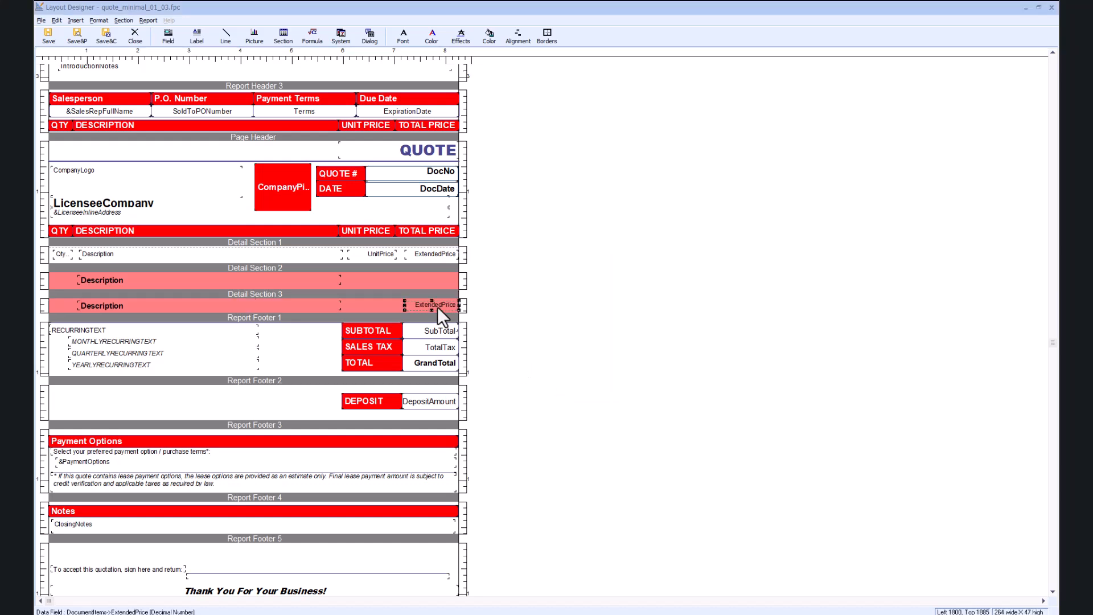
pyautogui.click(403, 35)
pyautogui.click(180, 180)
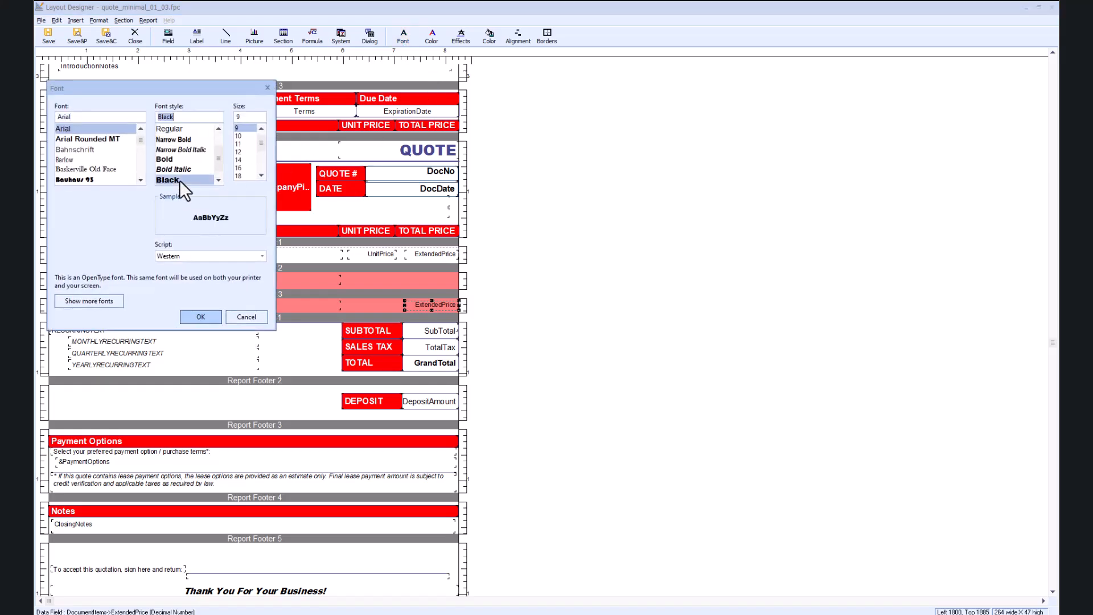
pyautogui.click(202, 317)
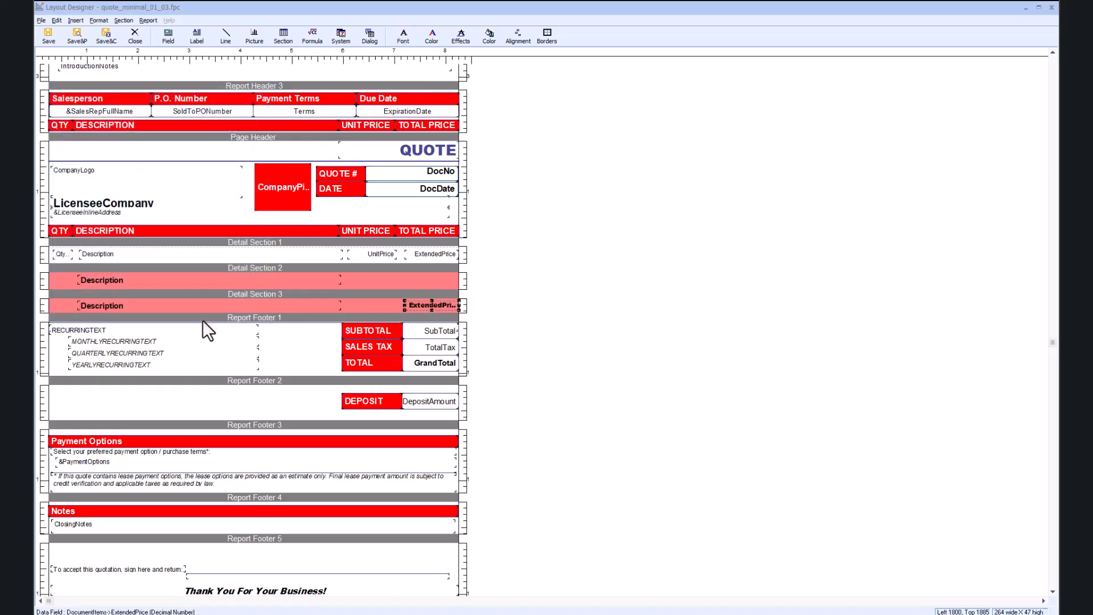
pyautogui.click(555, 221)
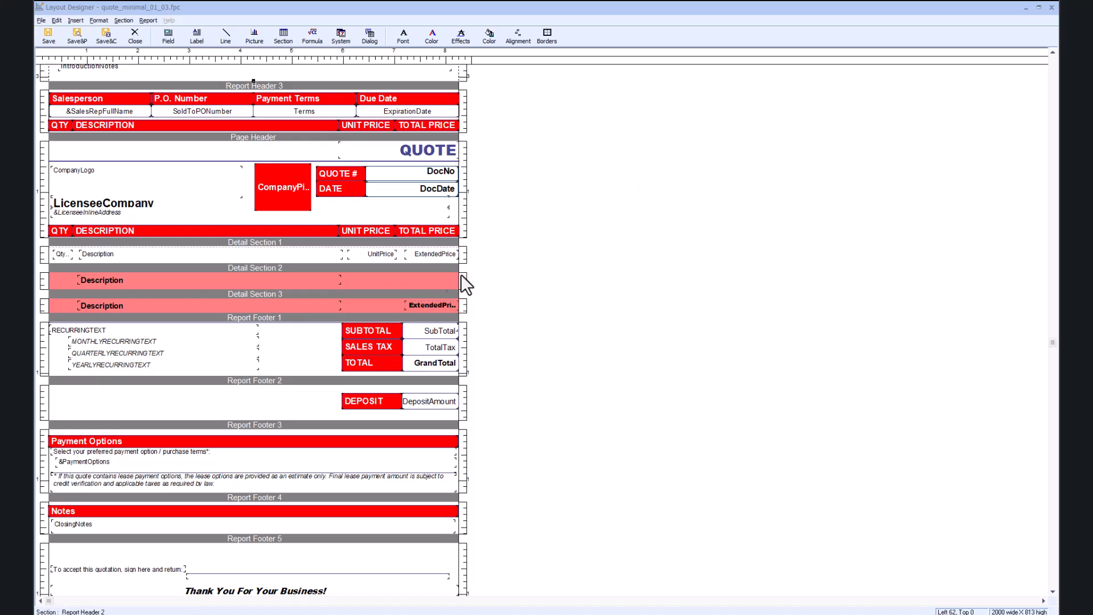
pyautogui.click(405, 307)
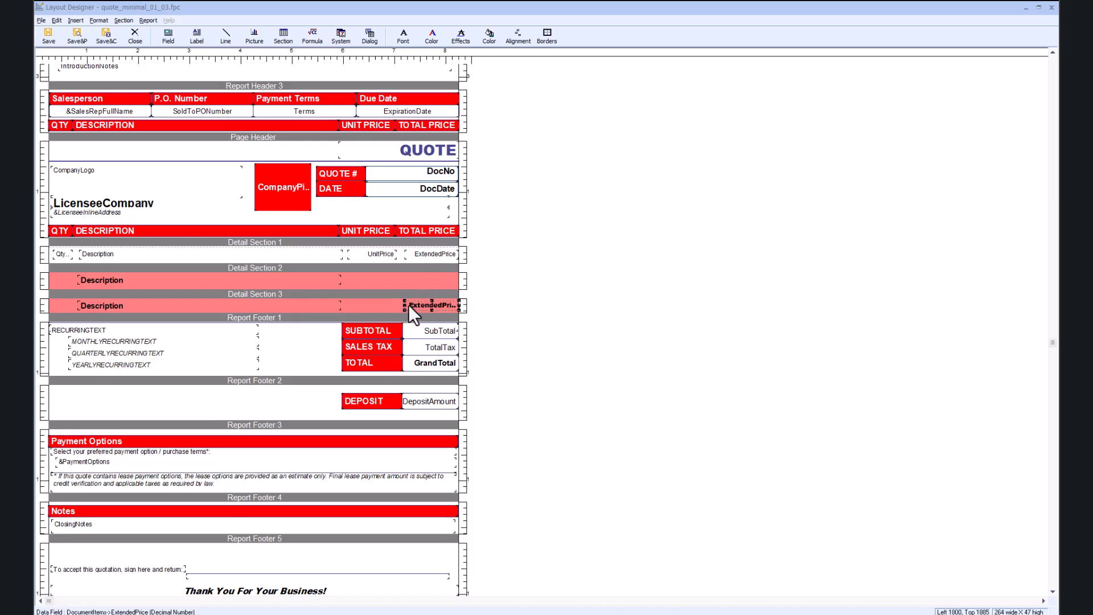
pyautogui.moveTo(404, 306); pyautogui.dragTo(396, 305)
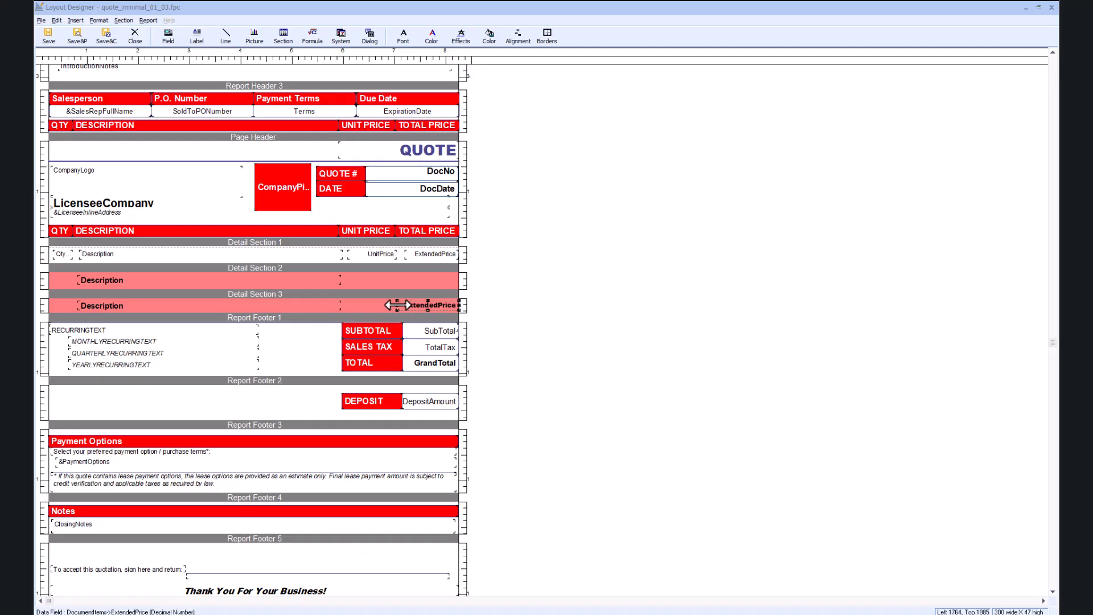
# Filter Detail Section 3 with the selection criterion "documentitems->linetype=32", and save and preview the layout.
pyautogui.click(292, 296)
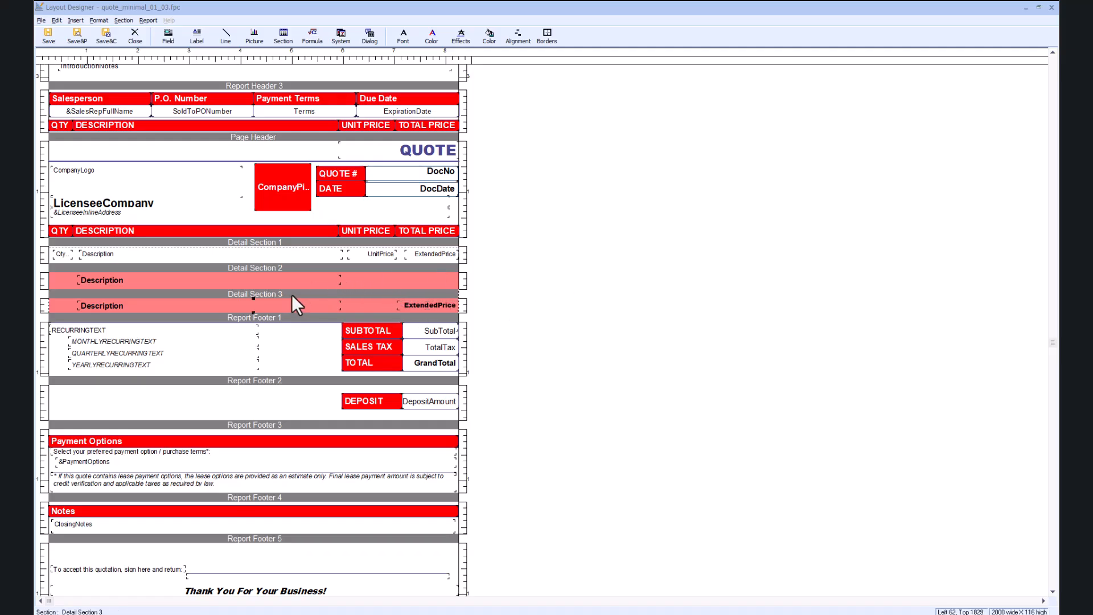
pyautogui.rightClick(291, 295)
pyautogui.click(340, 354)
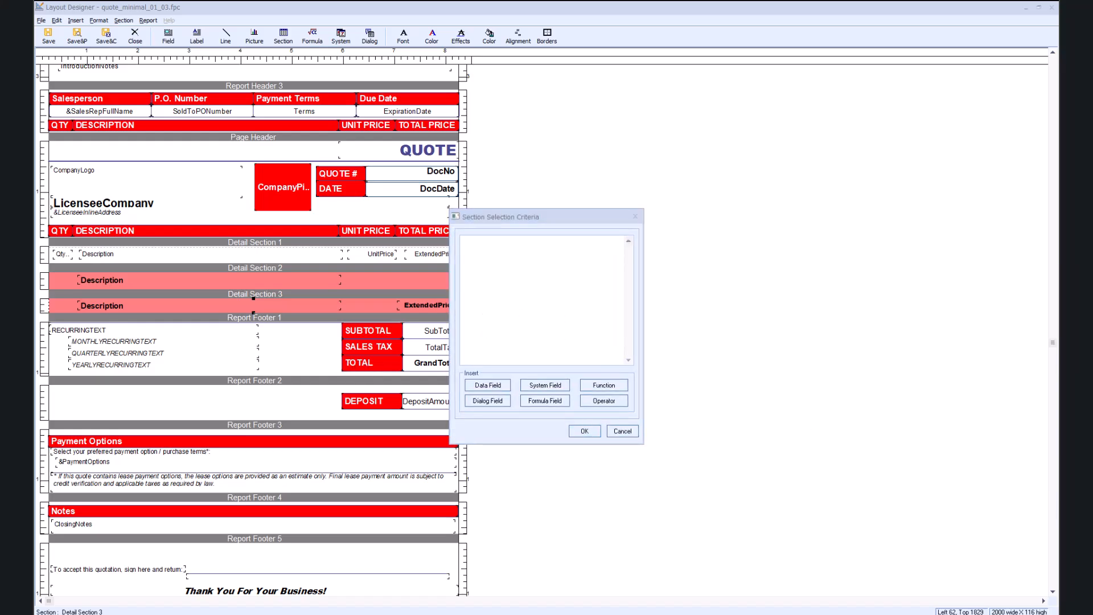
pyautogui.click(502, 279)
pyautogui.write('documentitems->linetype=32')
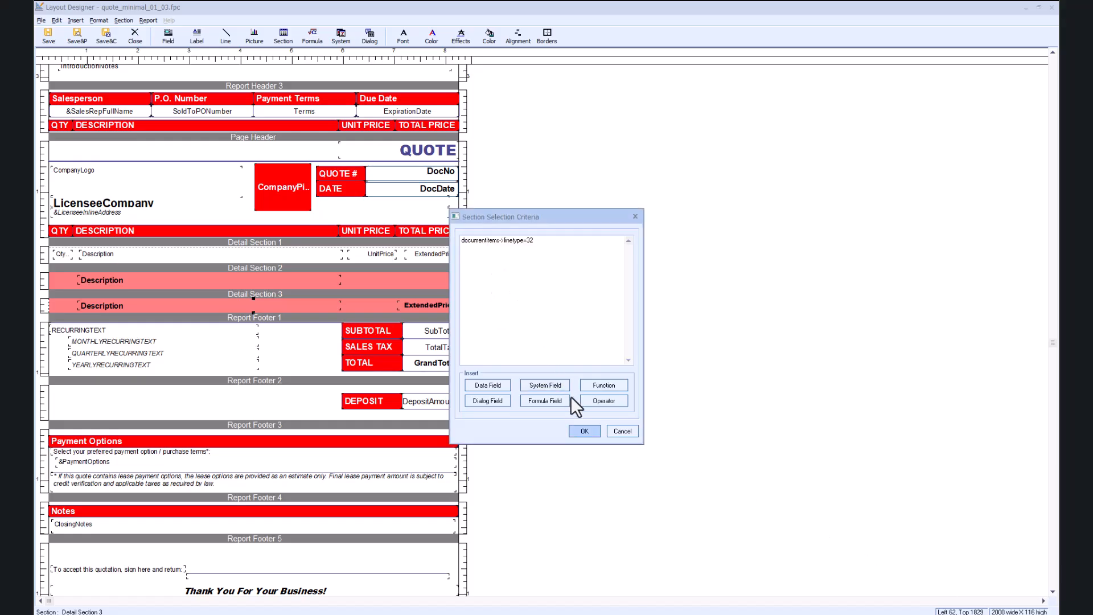
pyautogui.click(585, 433)
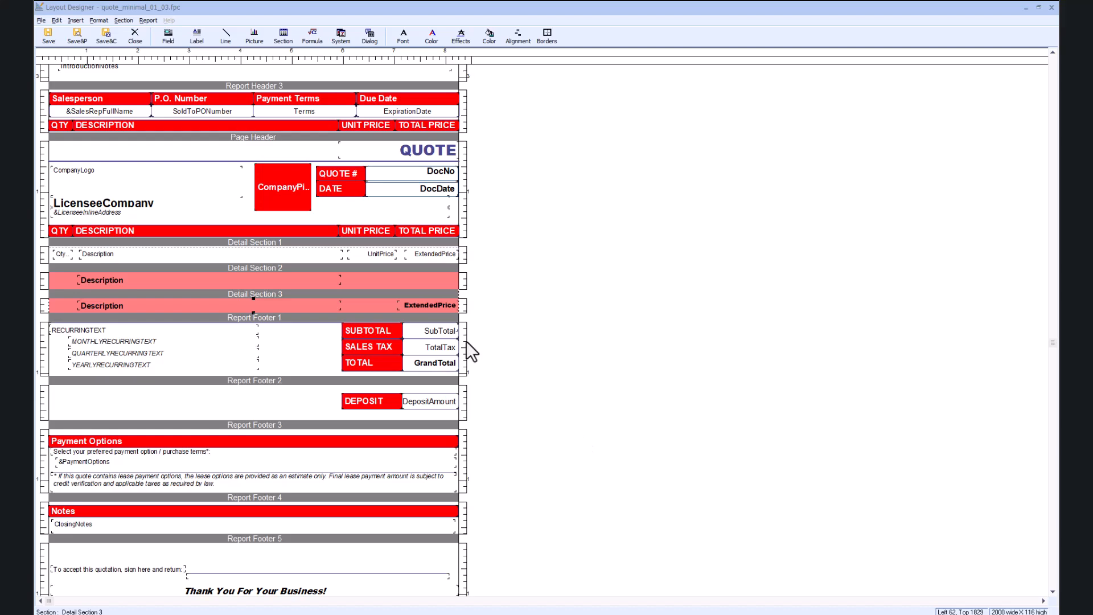
pyautogui.click(78, 36)
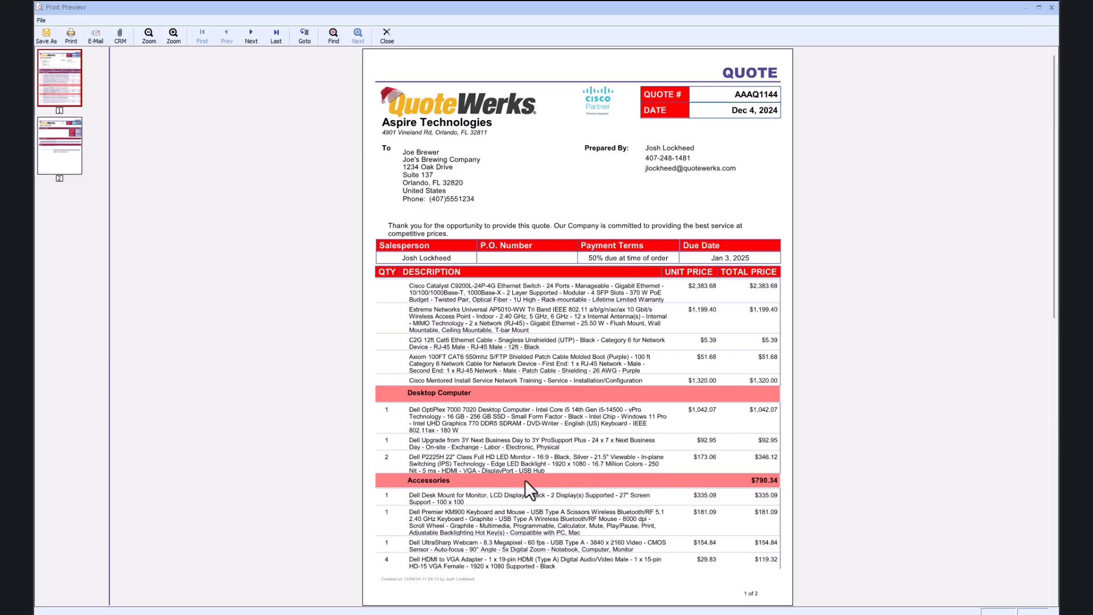
pyautogui.click(1051, 8)
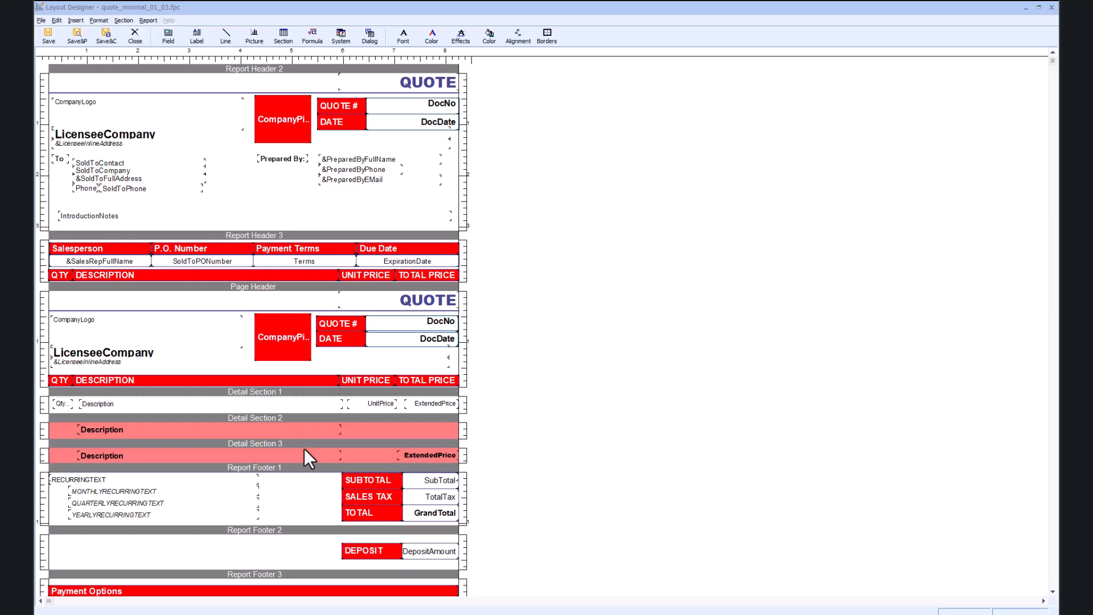
# Insert Detail Section 4 into the layout and reduce its height to about 126.
pyautogui.rightClick(277, 393)
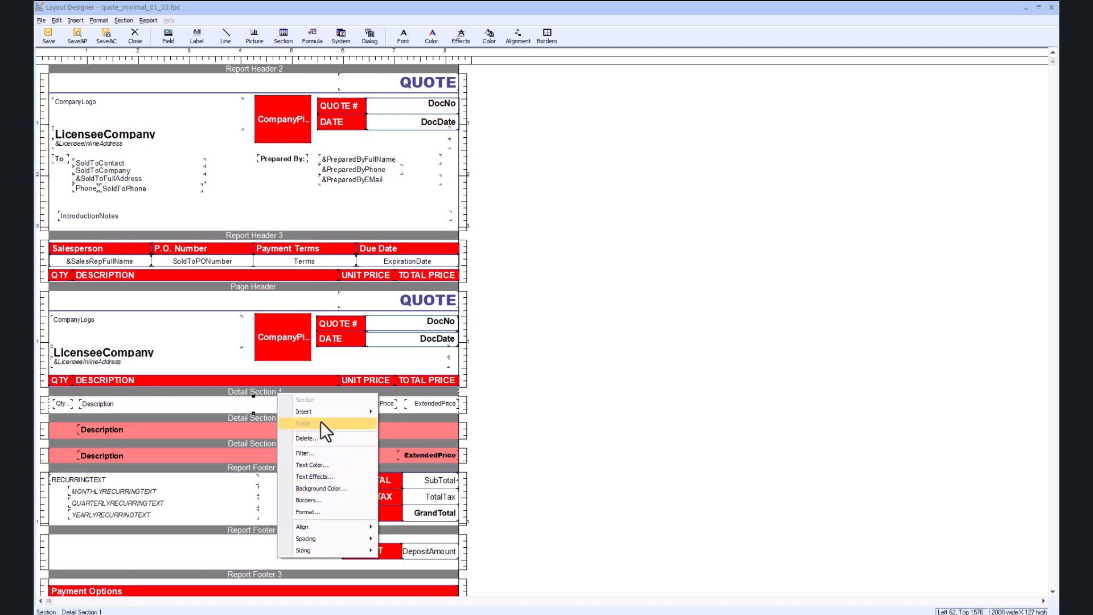
pyautogui.moveTo(320, 412)
pyautogui.click(419, 497)
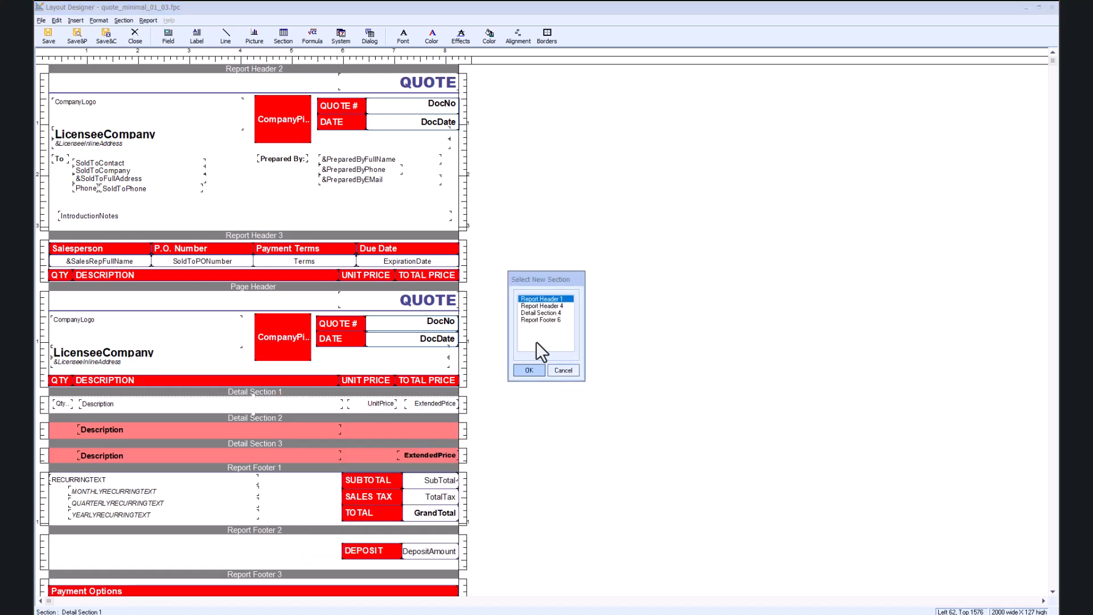
pyautogui.click(542, 313)
pyautogui.click(535, 372)
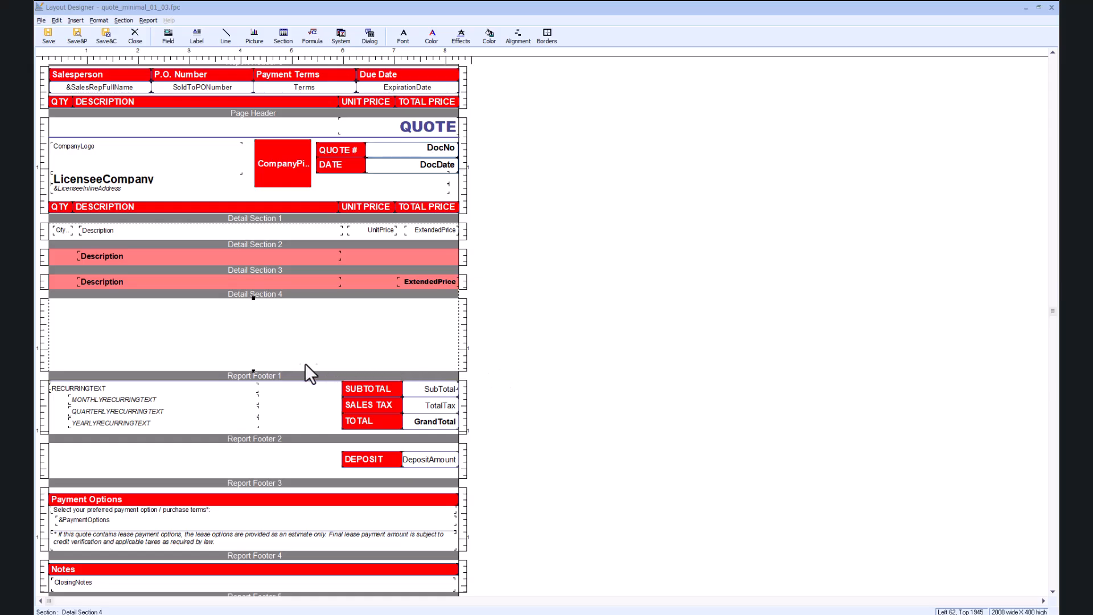
pyautogui.moveTo(252, 373); pyautogui.dragTo(253, 315)
# Copy Detail Section 3's ExtendedPrice field into Detail Section 4, aligned beneath the original.
pyautogui.click(422, 282)
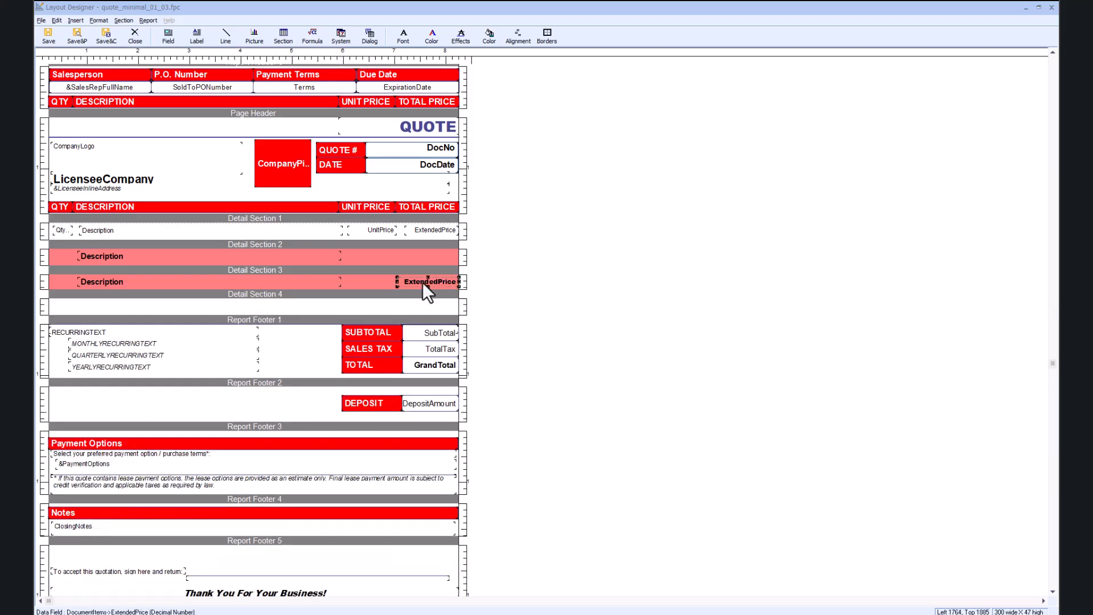
pyautogui.click(422, 282)
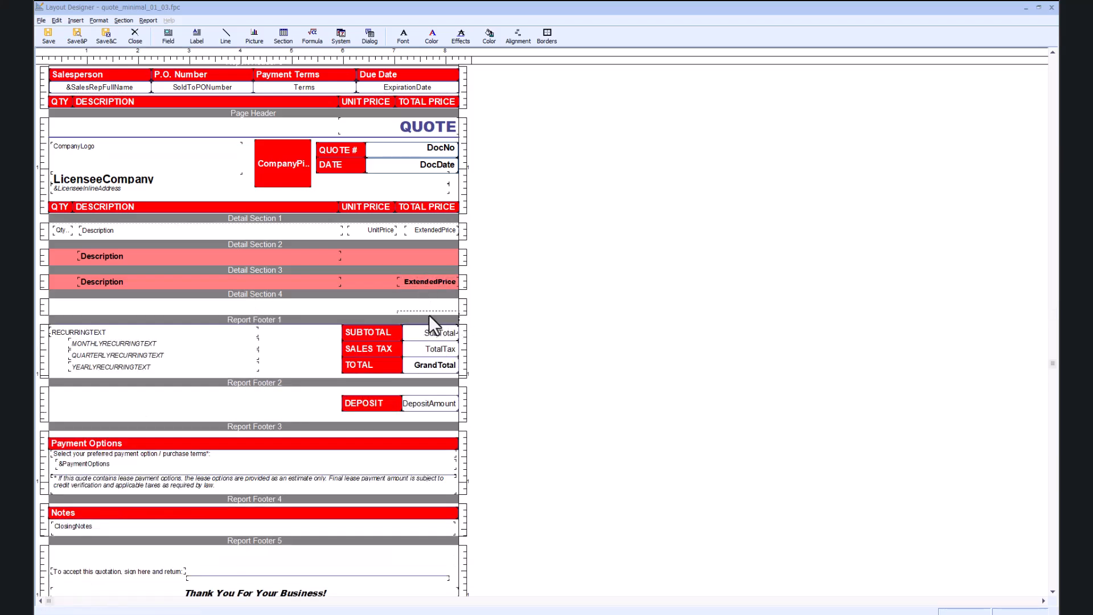
pyautogui.click(427, 305)
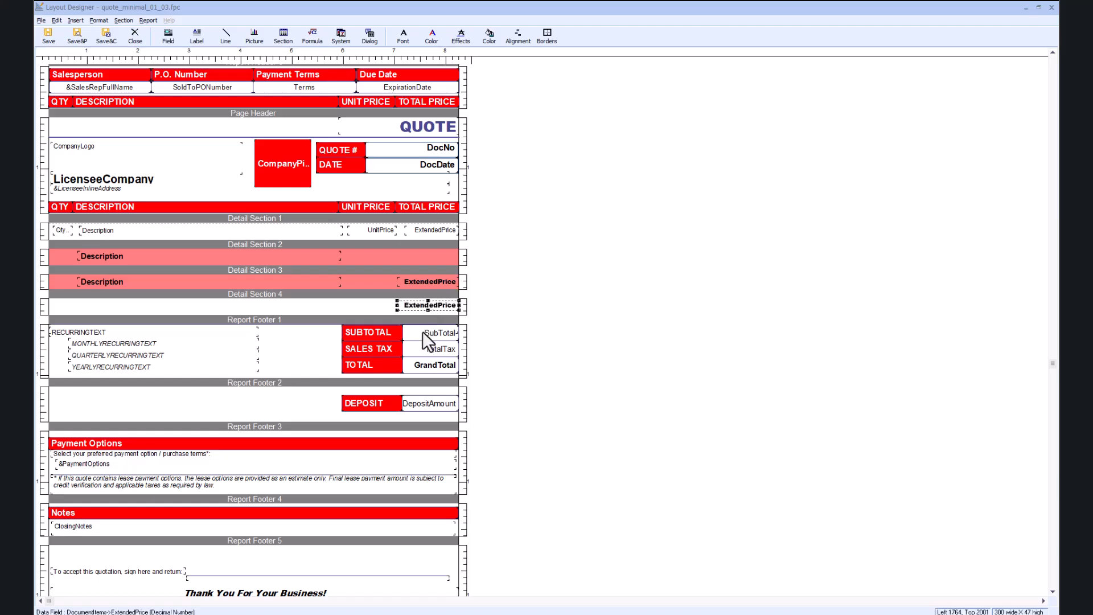
# Add a label reading "Subtotal" just before the ExtendedPrice field in Detail Section 4.
pyautogui.click(265, 310)
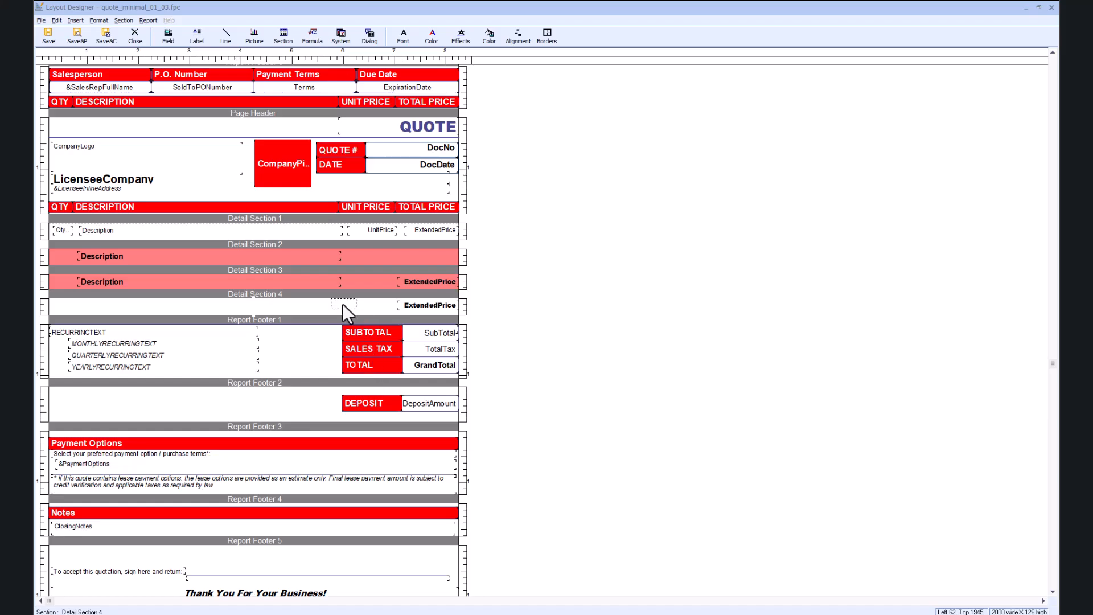
pyautogui.click(379, 306)
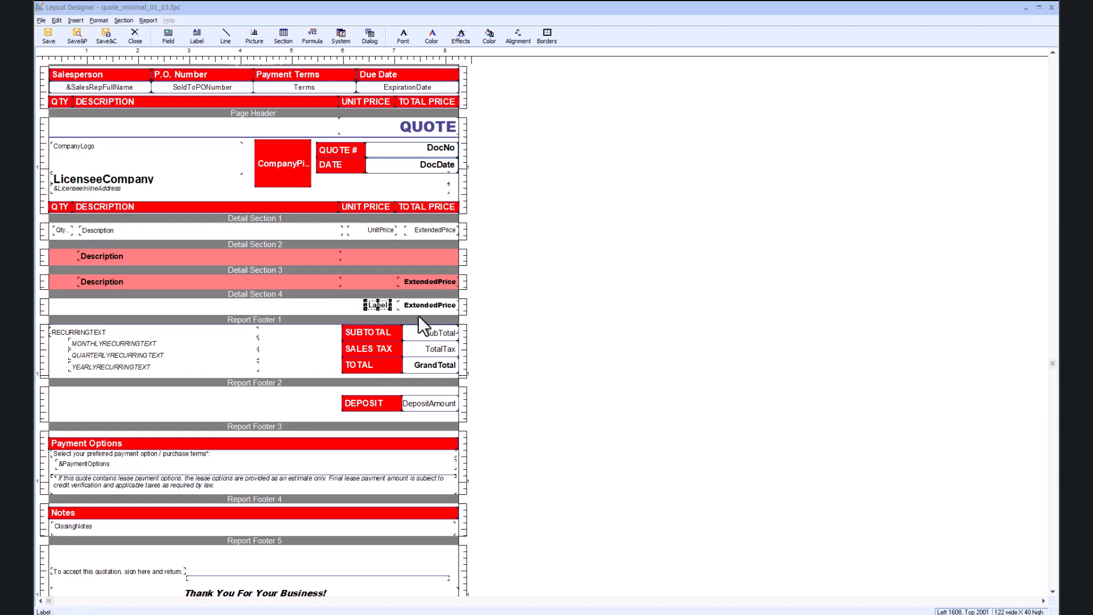
pyautogui.doubleClick(382, 308)
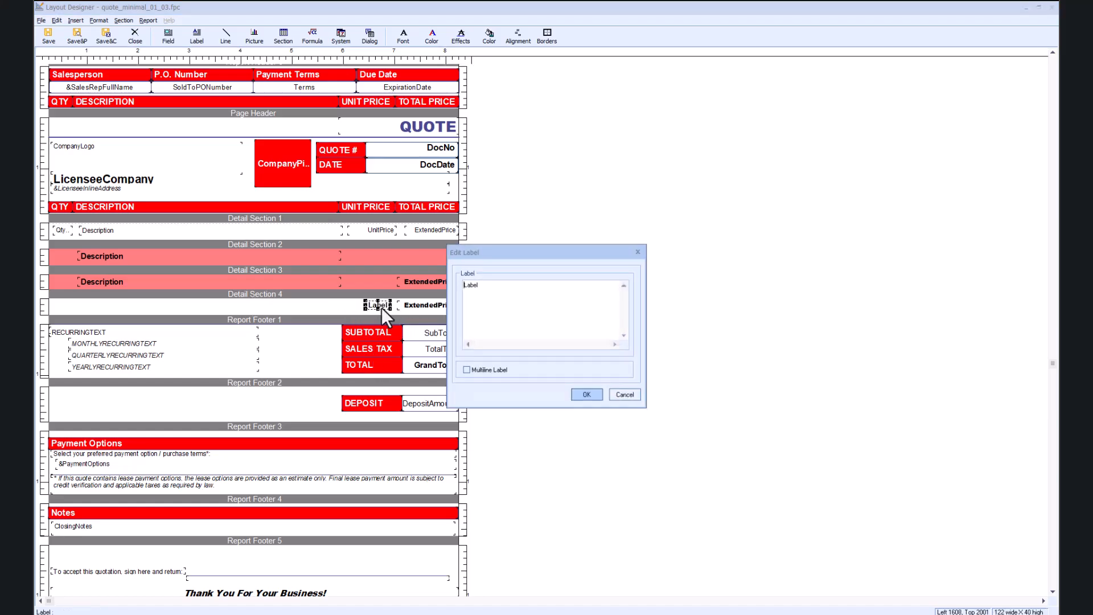
pyautogui.write('S')
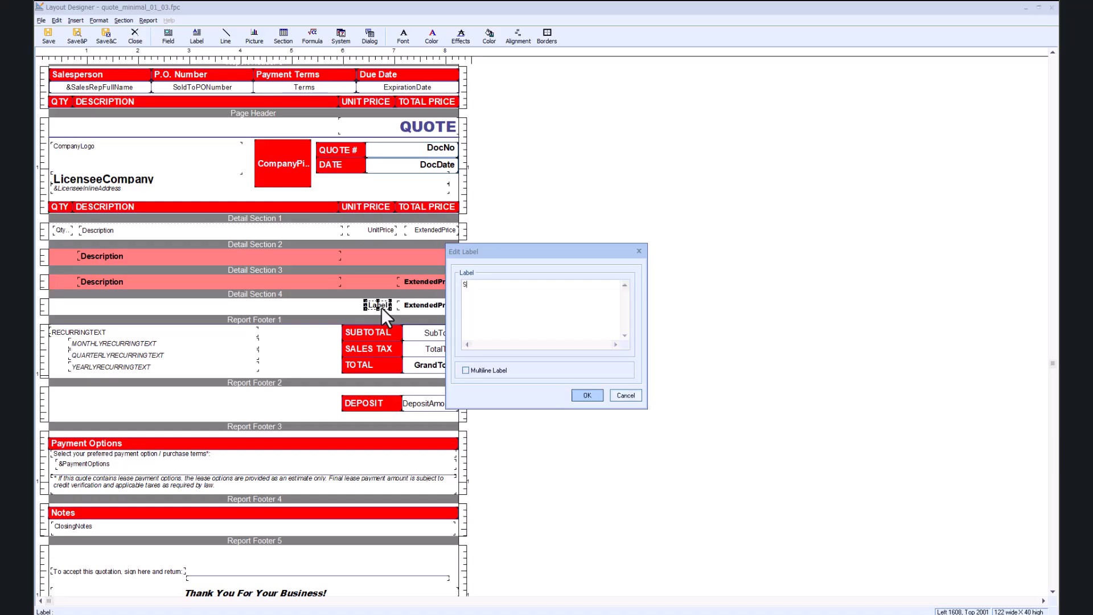
pyautogui.write('ubtotal')
pyautogui.click(593, 397)
pyautogui.press('Left')
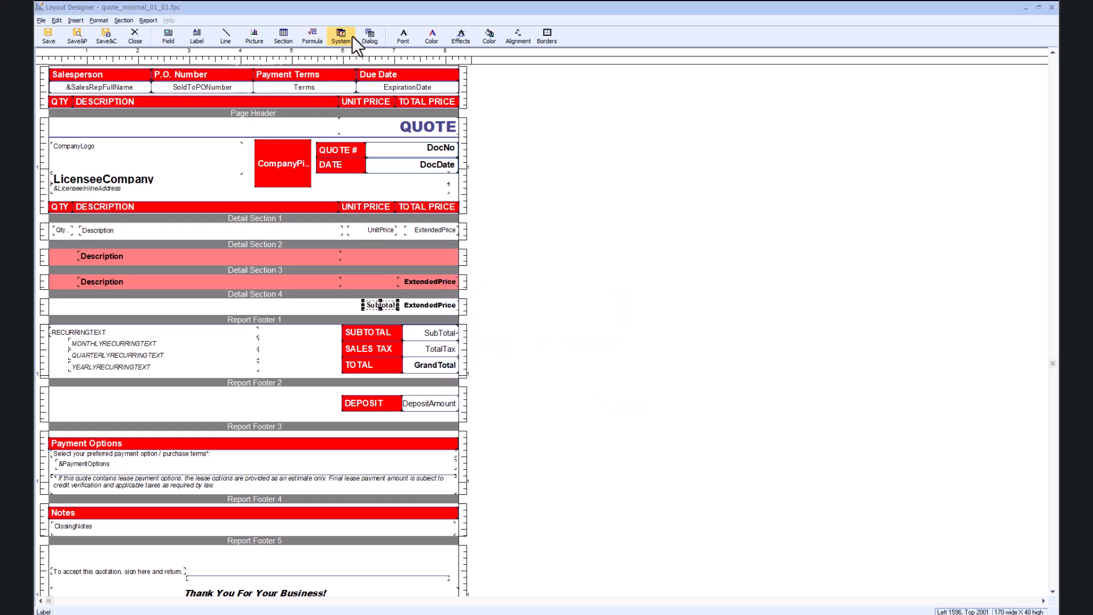
# Set the Subtotal label's font to Arial in the Black style and shift it slightly away from the ExtendedPrice field.
pyautogui.click(404, 36)
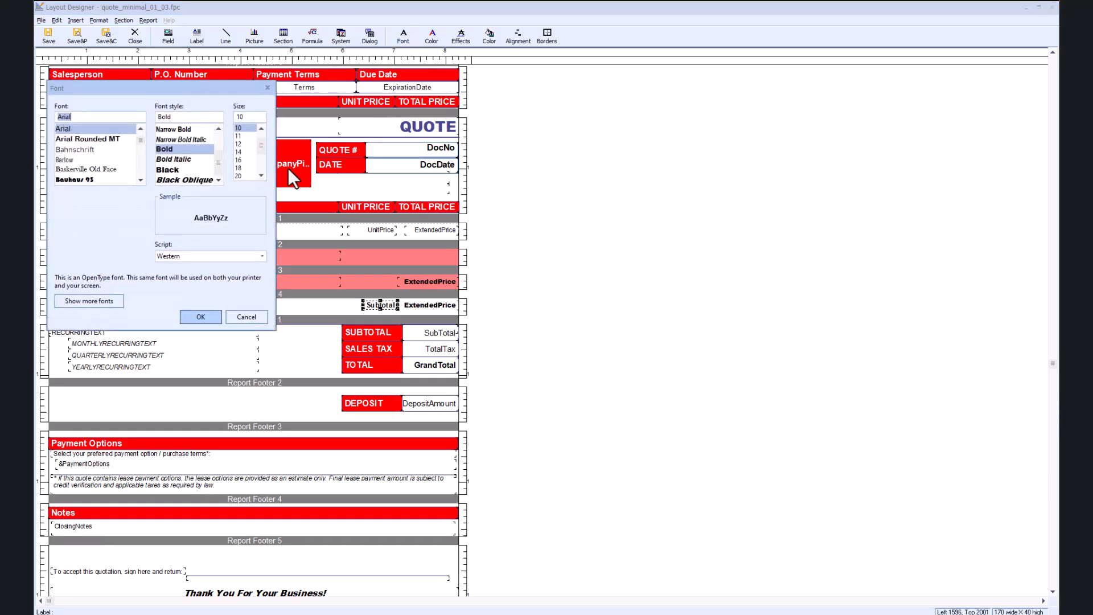
pyautogui.click(183, 171)
pyautogui.click(211, 315)
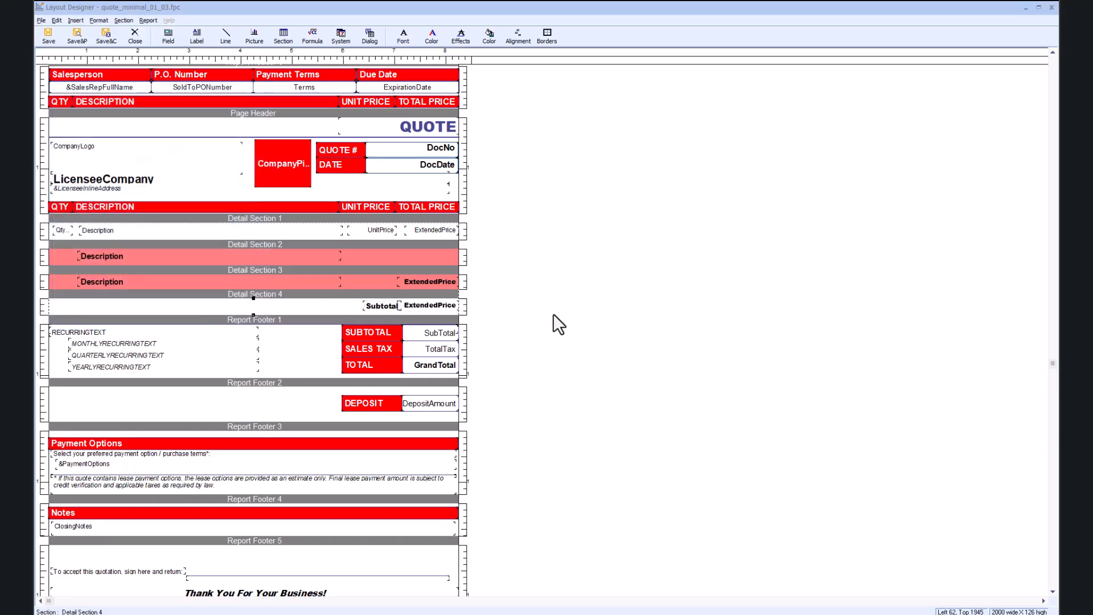
pyautogui.click(392, 306)
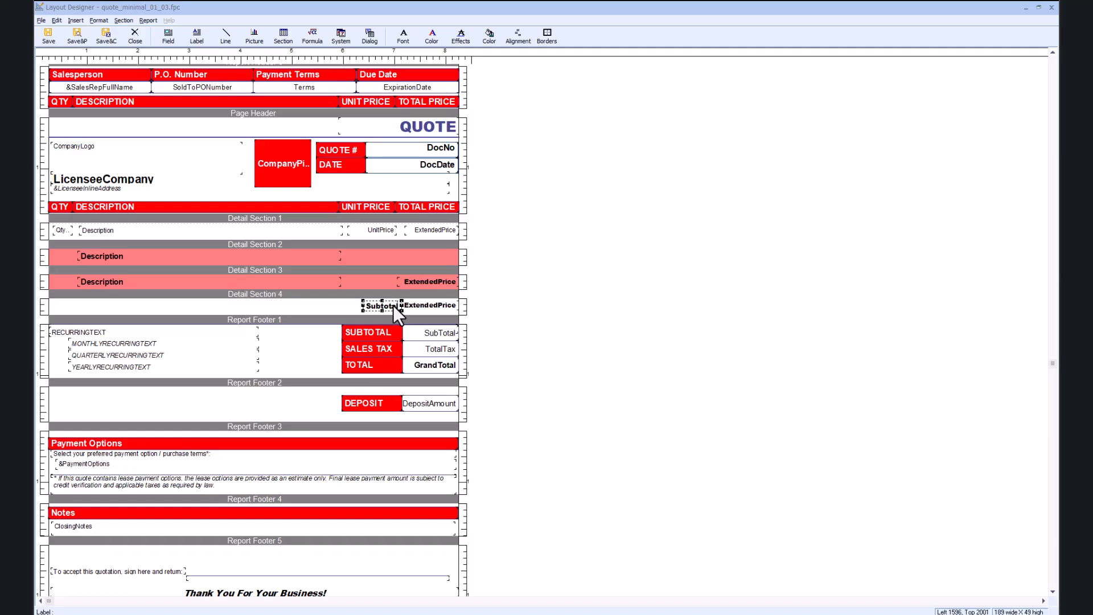
pyautogui.click(505, 309)
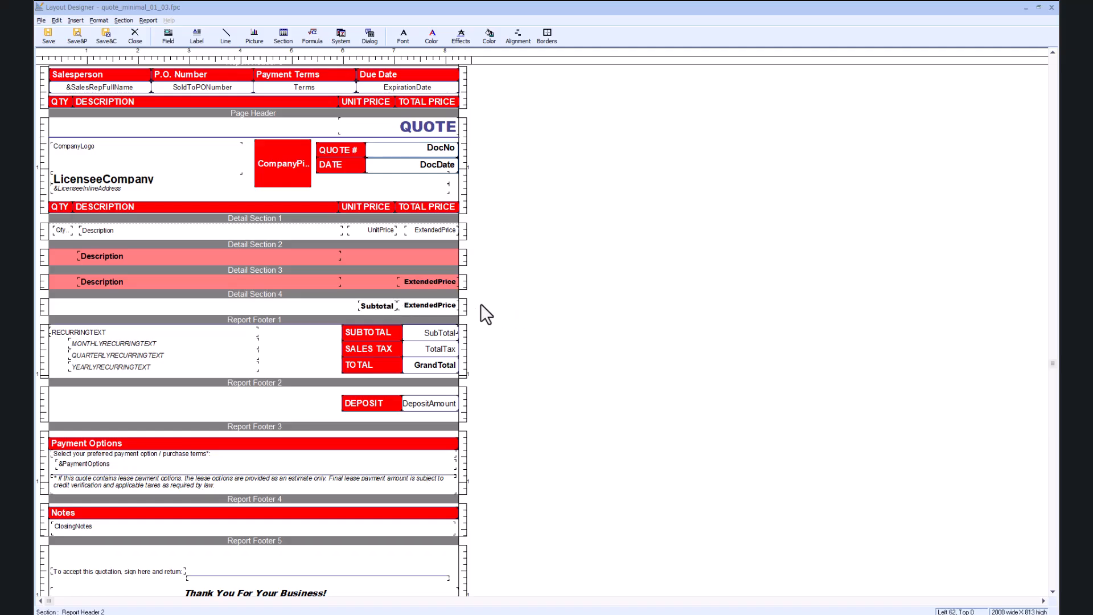
# Give Detail Section 4 a solid light red background (RGB 255, 128, 128).
pyautogui.rightClick(306, 304)
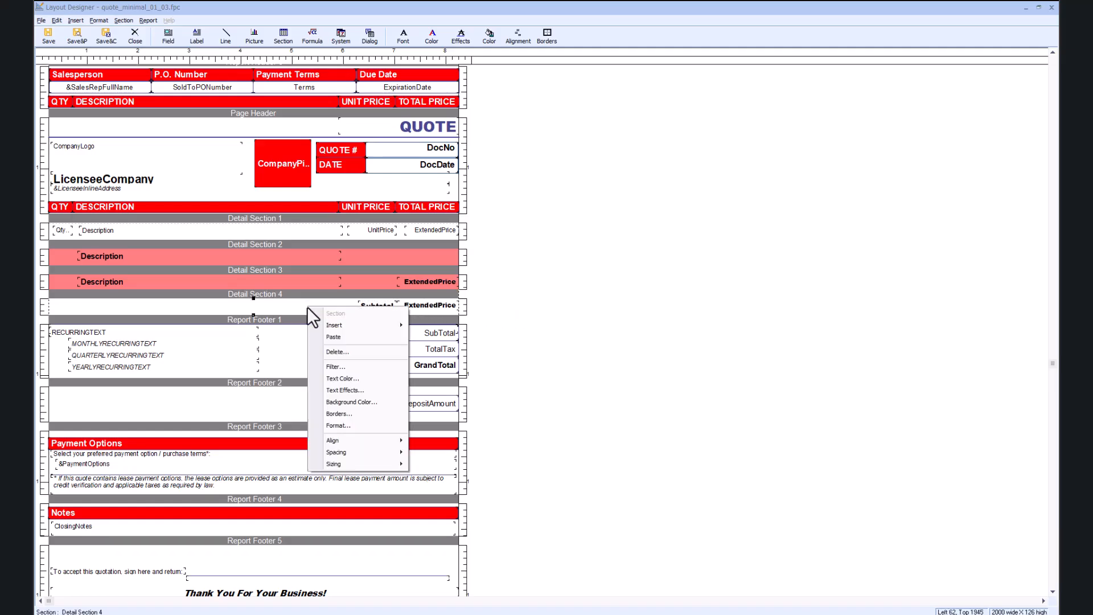
pyautogui.click(351, 402)
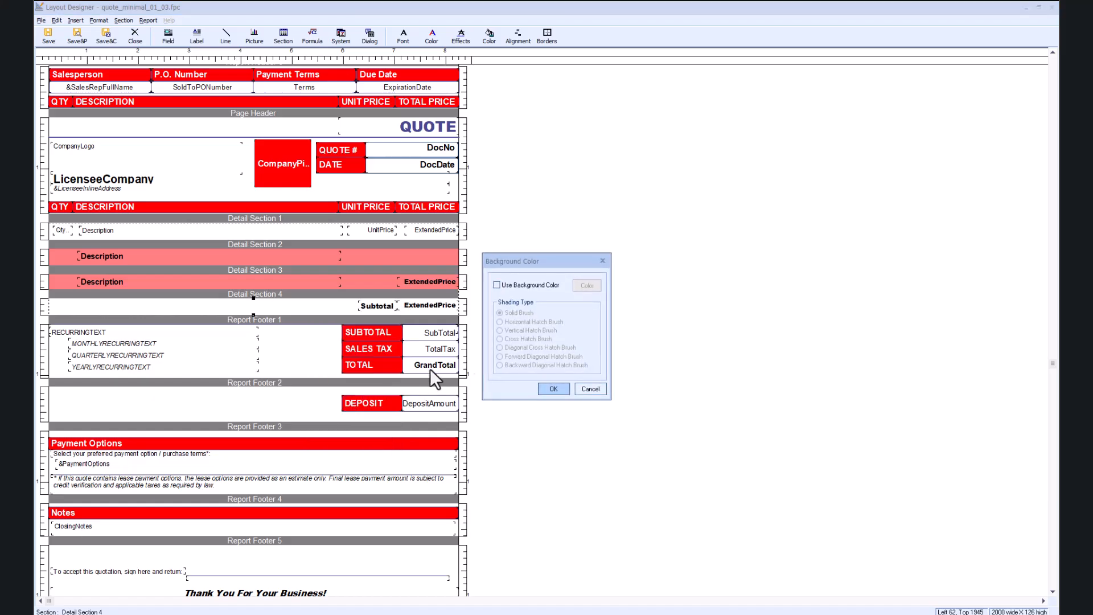
pyautogui.click(496, 285)
pyautogui.click(586, 285)
pyautogui.click(497, 303)
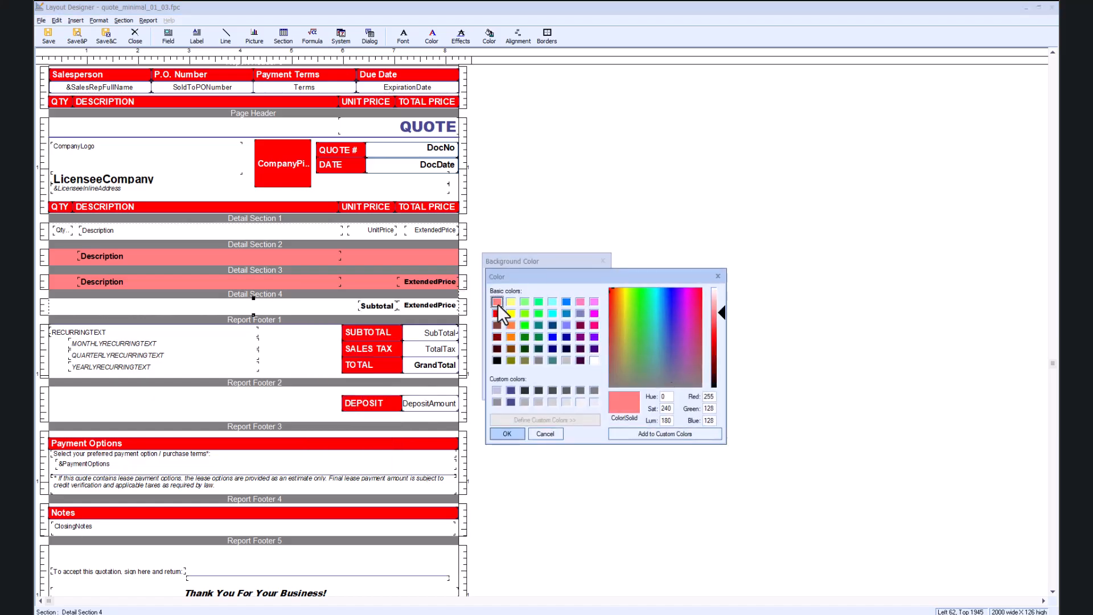
pyautogui.click(508, 436)
pyautogui.click(551, 392)
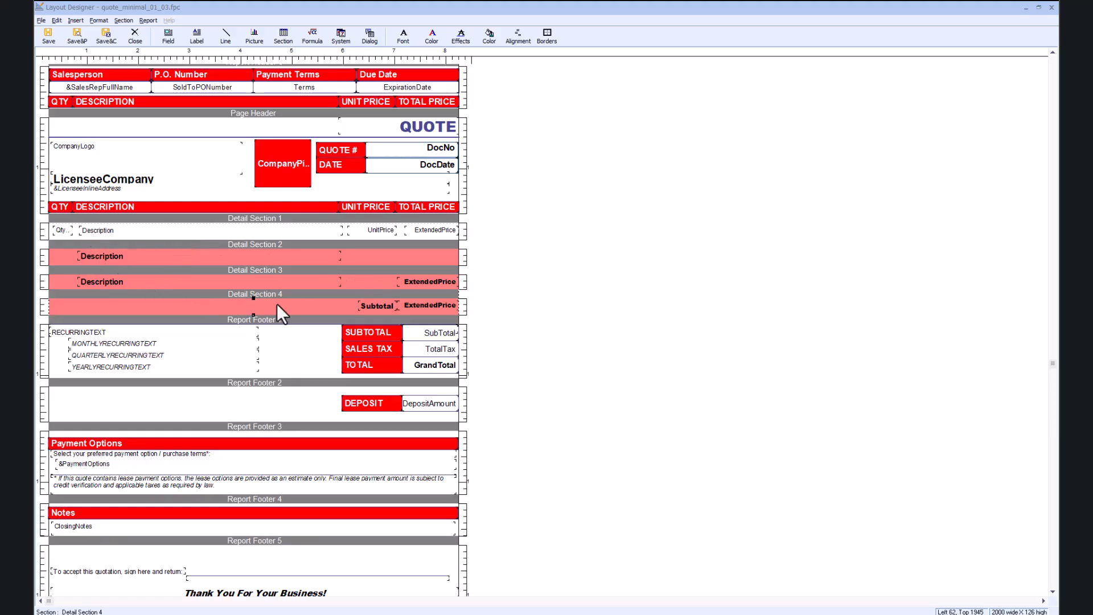
# Filter Detail Section 4 with the selection criterion "documentitems->linetype=4.or.documentitems->linetype=16".
pyautogui.rightClick(319, 299)
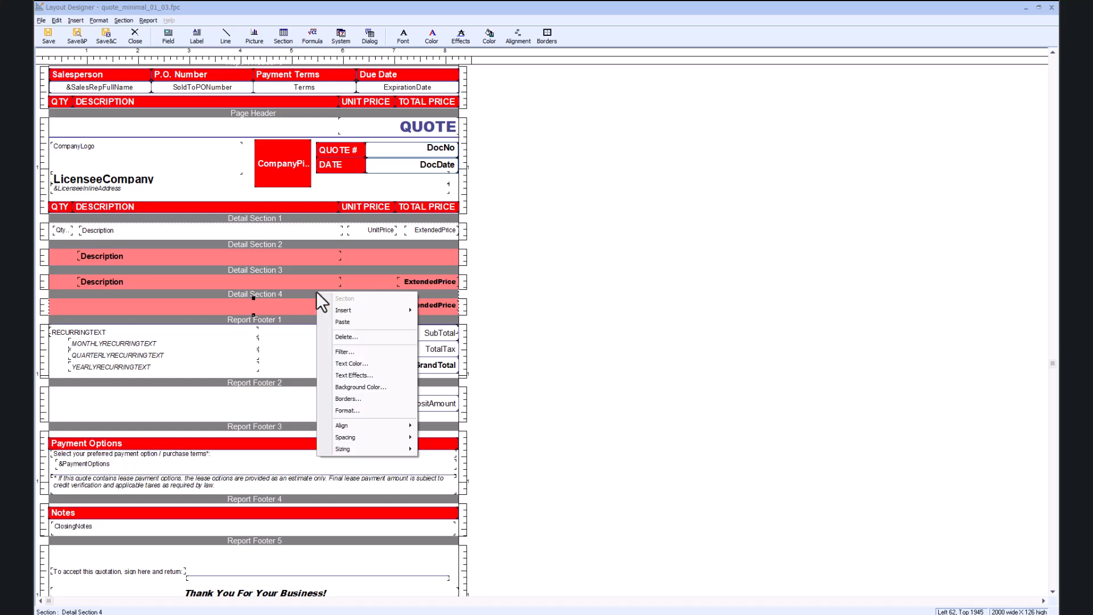
pyautogui.click(351, 352)
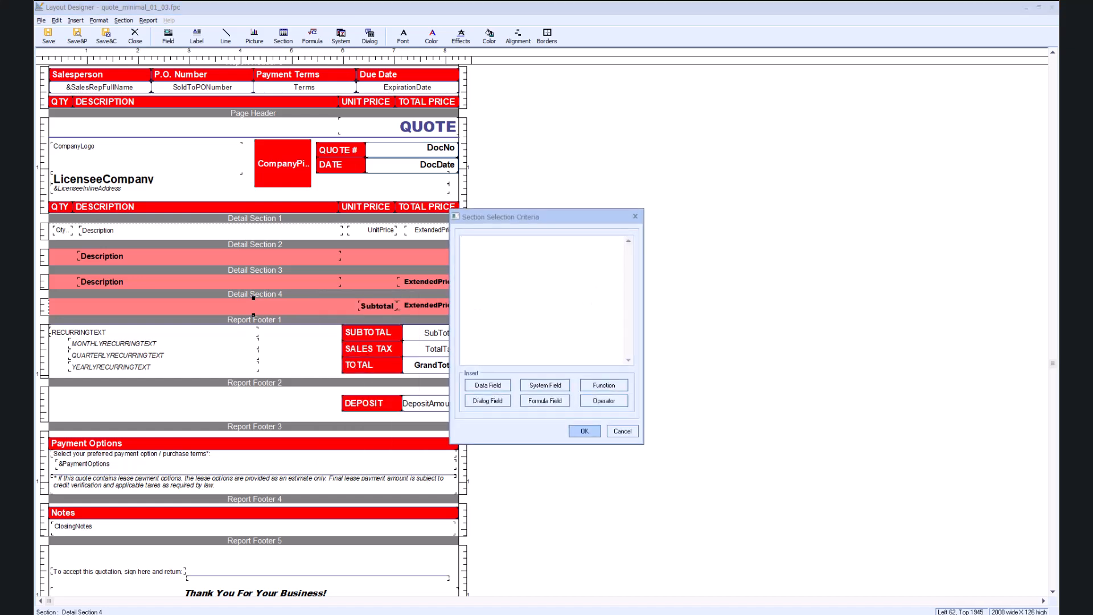
pyautogui.click(488, 386)
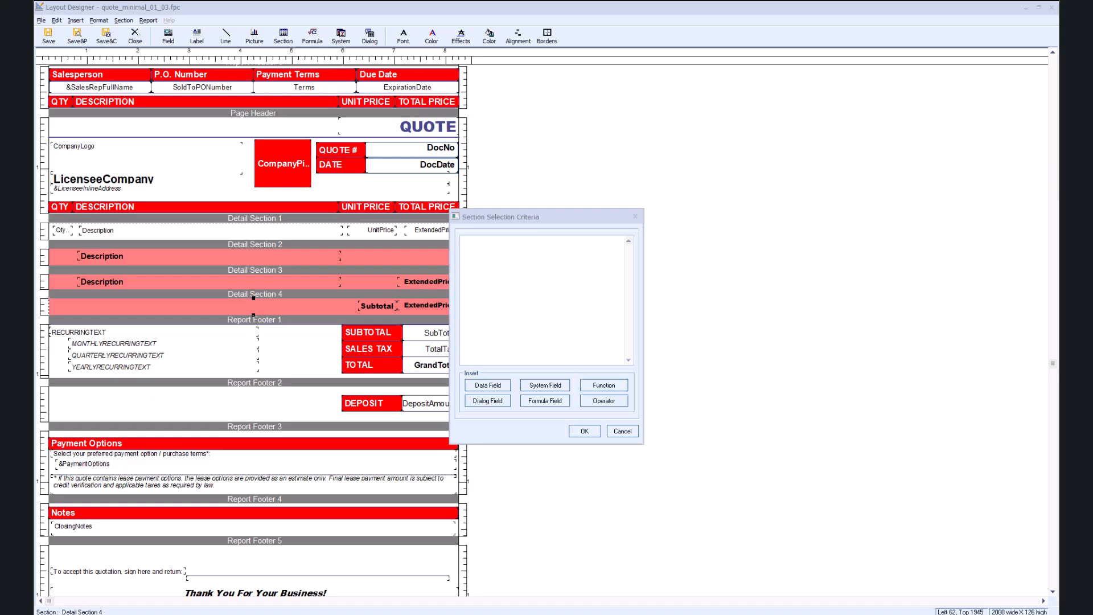
pyautogui.click(491, 260)
pyautogui.write('documentitems->linetype=4.or.documentitems->linetype=16')
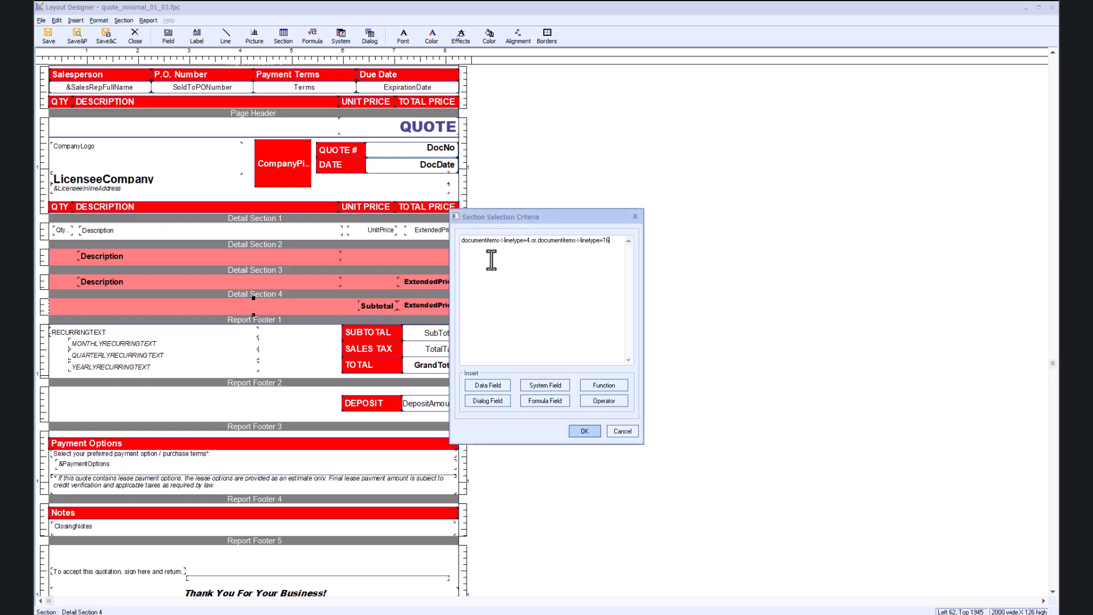
pyautogui.click(529, 240)
pyautogui.click(593, 276)
pyautogui.click(591, 431)
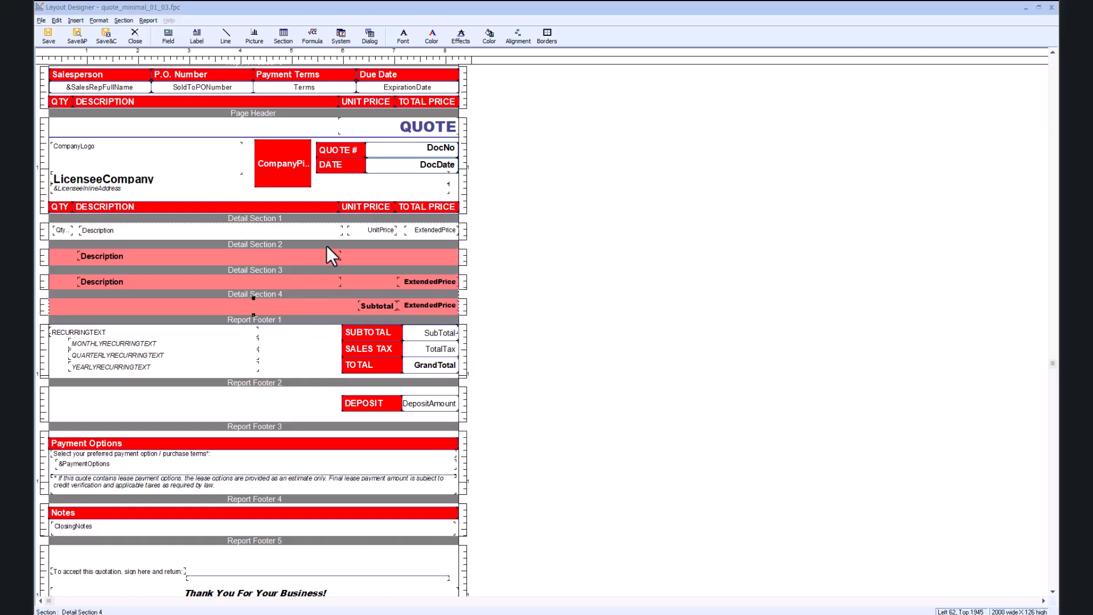
# Insert Detail Section 5 into the layout and reduce its height to about 142.
pyautogui.rightClick(329, 220)
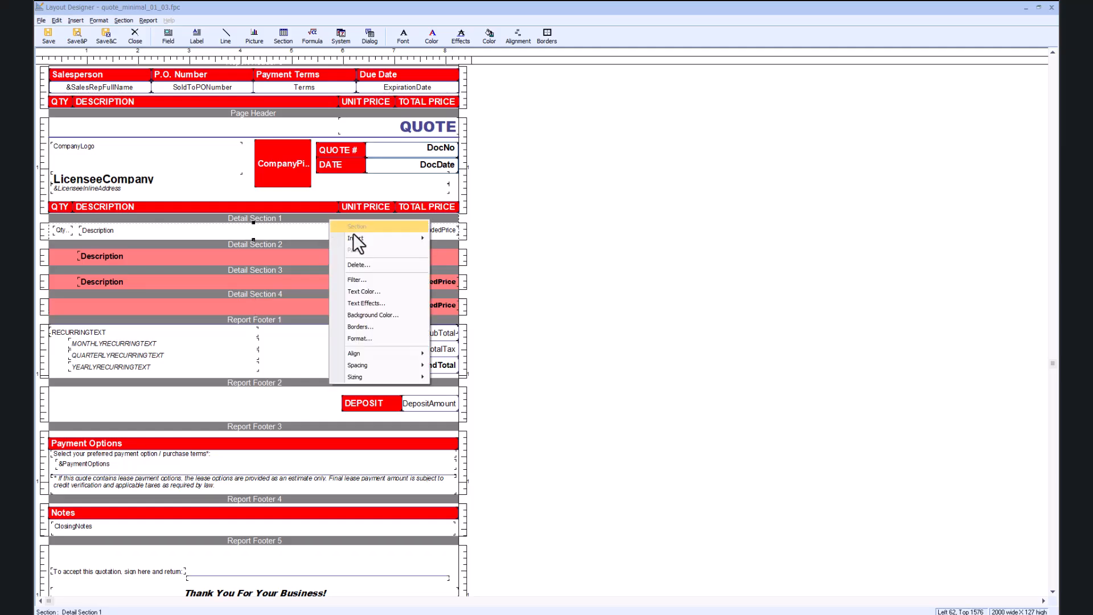
pyautogui.moveTo(366, 239)
pyautogui.click(481, 321)
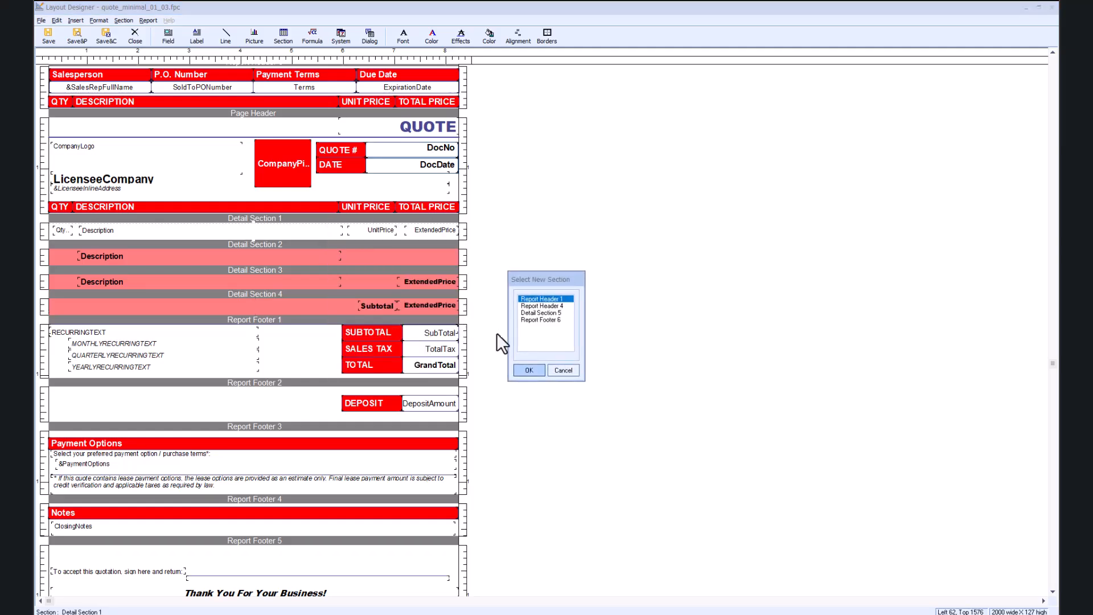
pyautogui.click(529, 371)
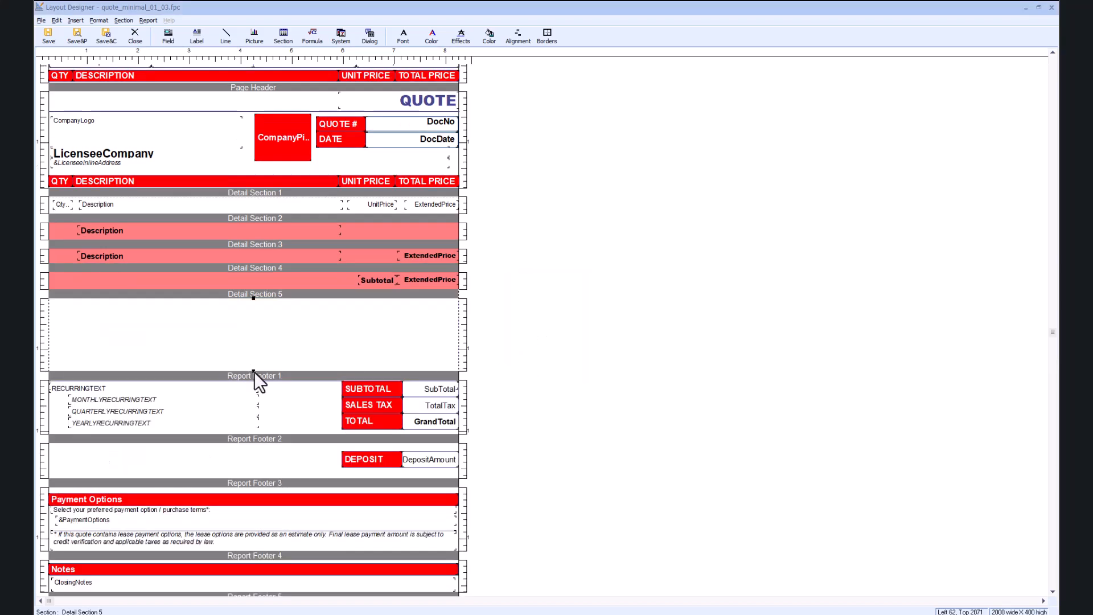
pyautogui.moveTo(254, 370); pyautogui.dragTo(253, 319)
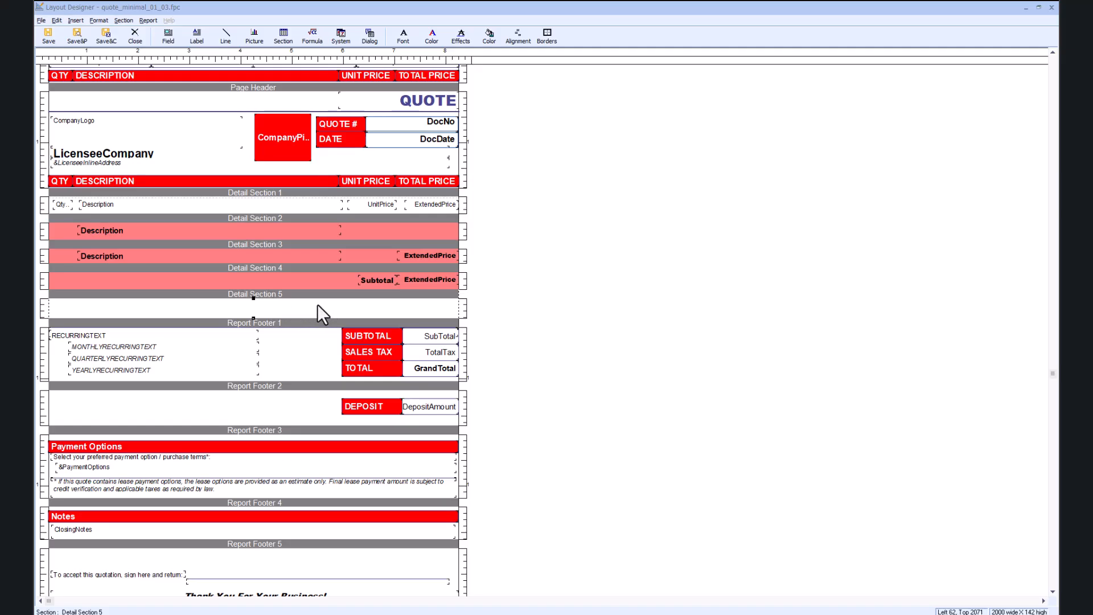
# Copy Detail Section 3's Description and ExtendedPrice fields together into Detail Section 5, keeping their horizontal alignment.
pyautogui.click(439, 251)
pyautogui.click(413, 258)
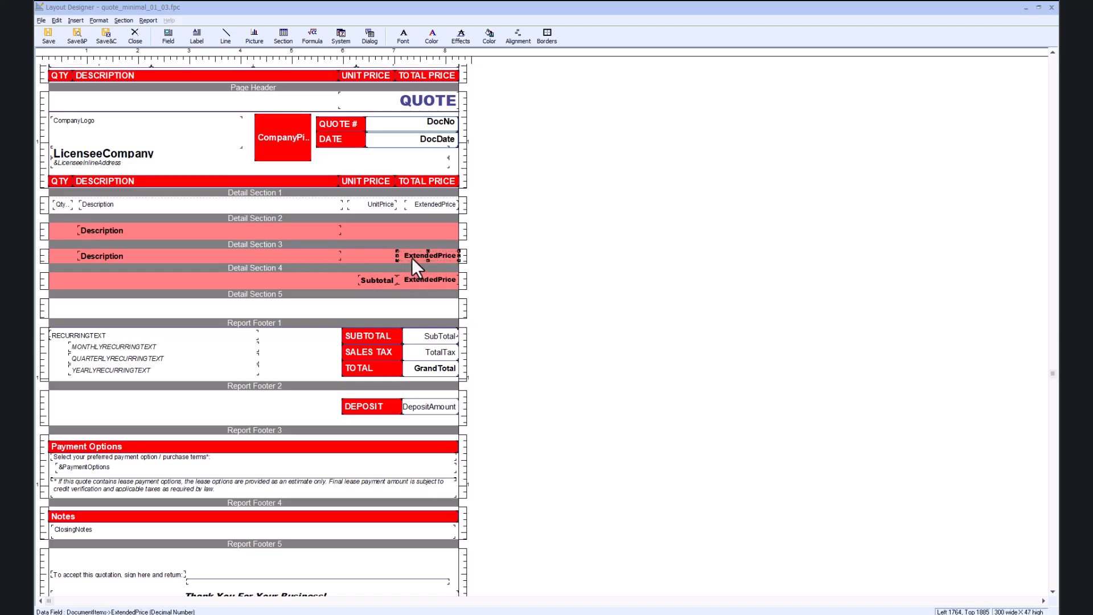
pyautogui.click(229, 257)
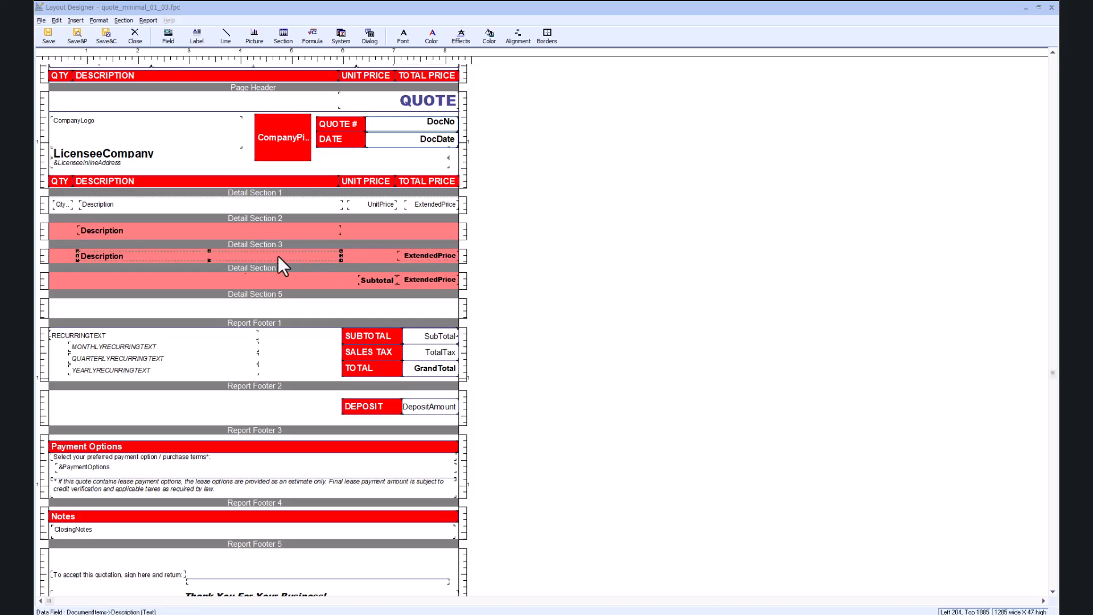
pyautogui.click(404, 255)
pyautogui.click(404, 255)
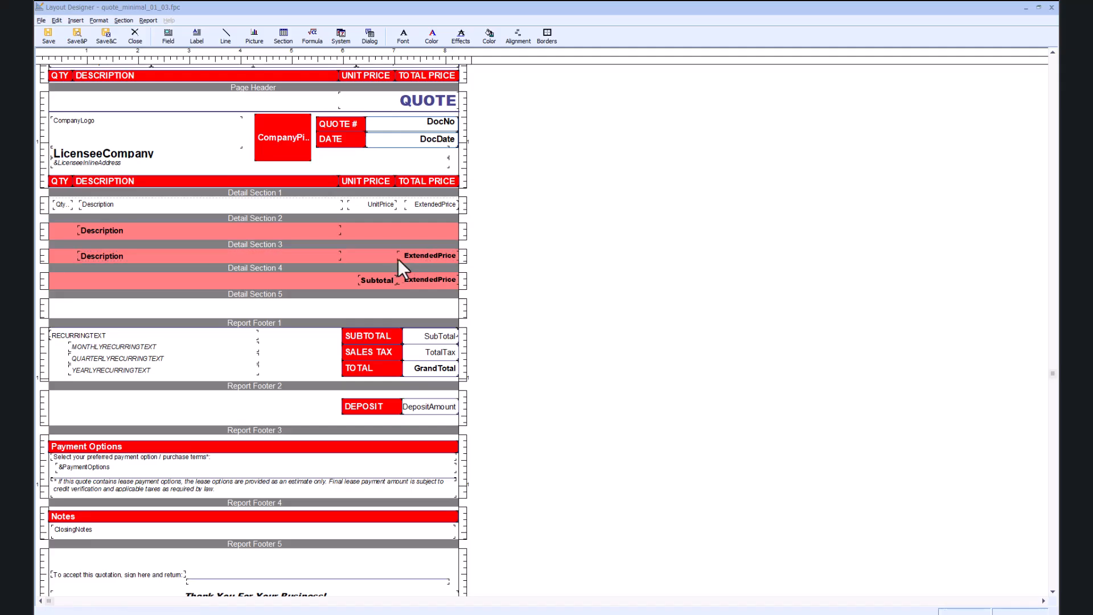
pyautogui.click(260, 308)
pyautogui.moveTo(262, 306); pyautogui.dragTo(269, 309)
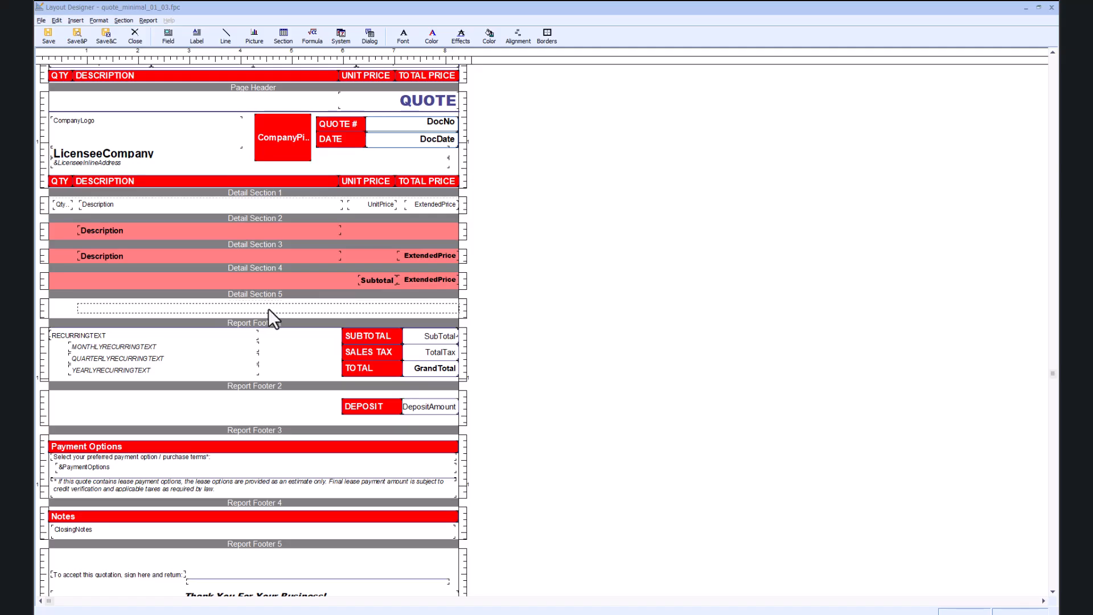
pyautogui.click(268, 308)
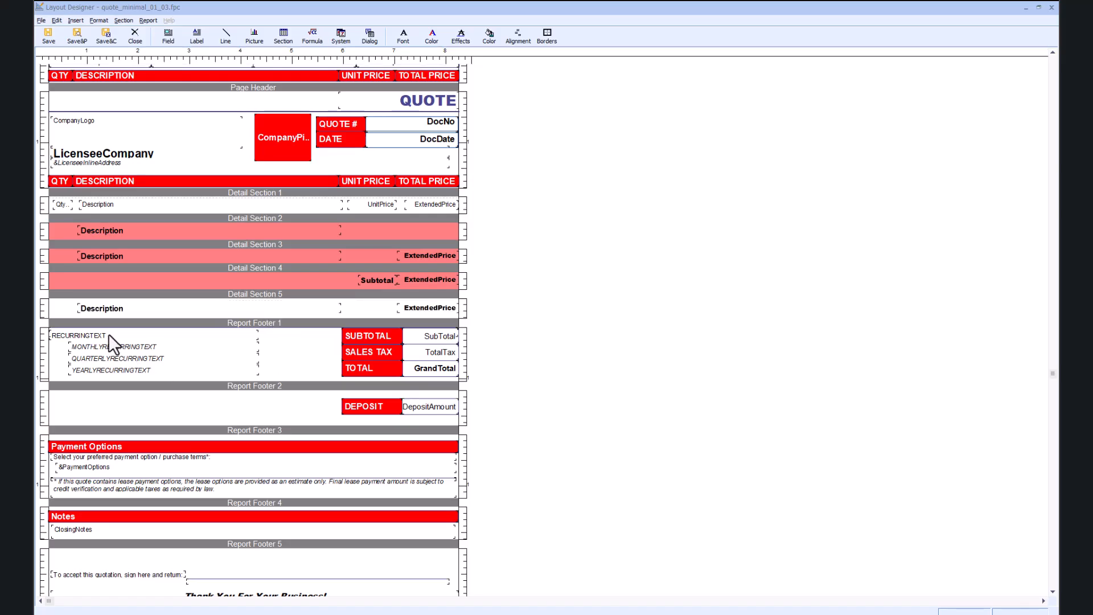
# Give Detail Section 5 a solid light red background (RGB 255, 128, 128).
pyautogui.rightClick(64, 309)
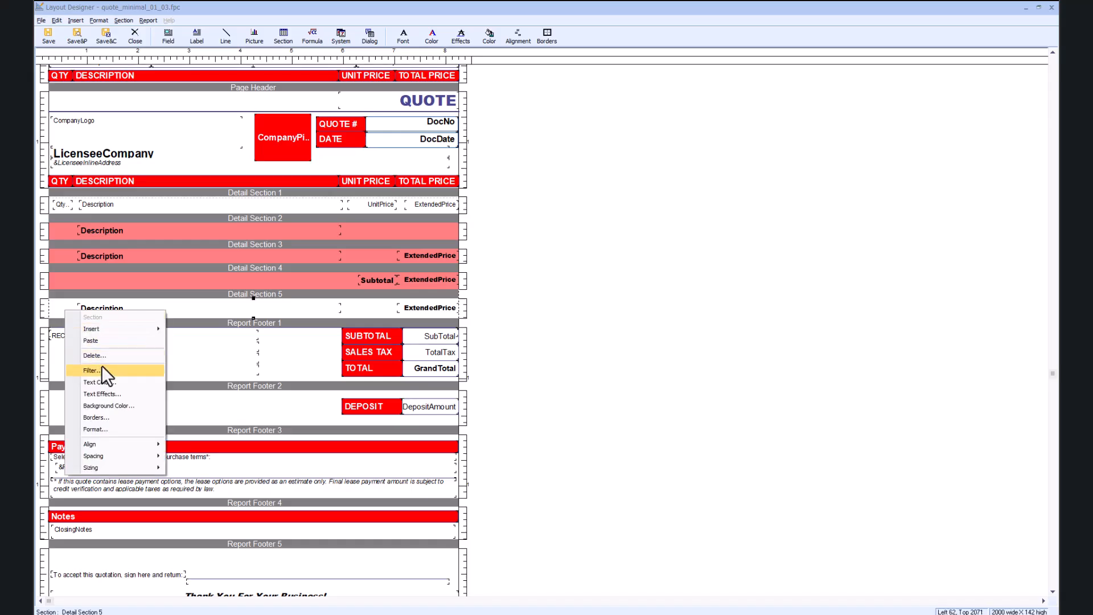
pyautogui.click(109, 404)
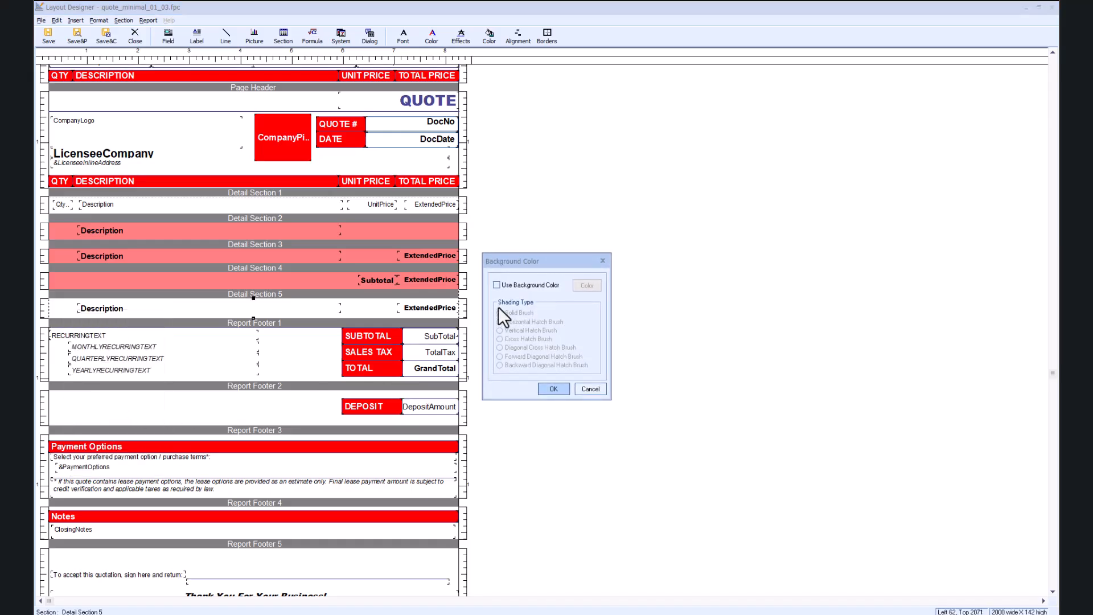
pyautogui.click(497, 285)
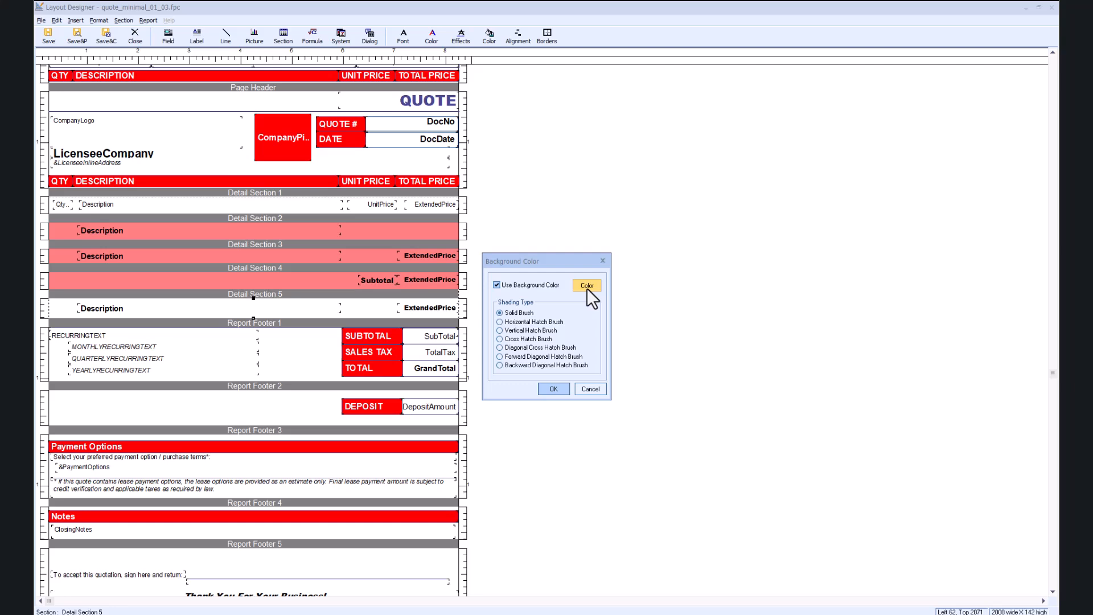
pyautogui.click(584, 287)
pyautogui.click(496, 302)
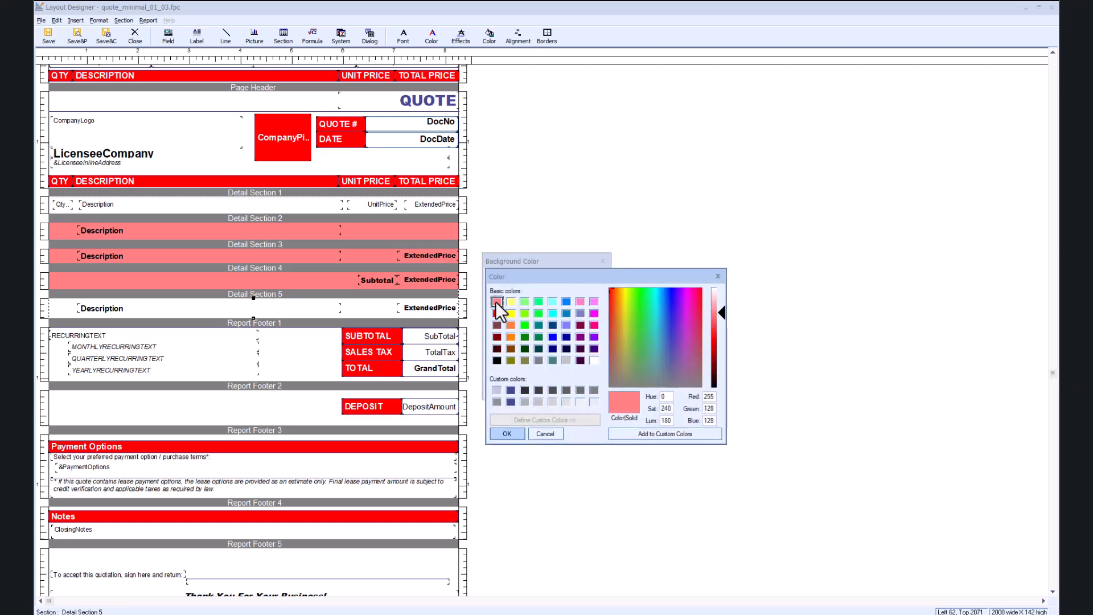
pyautogui.click(504, 434)
pyautogui.click(552, 389)
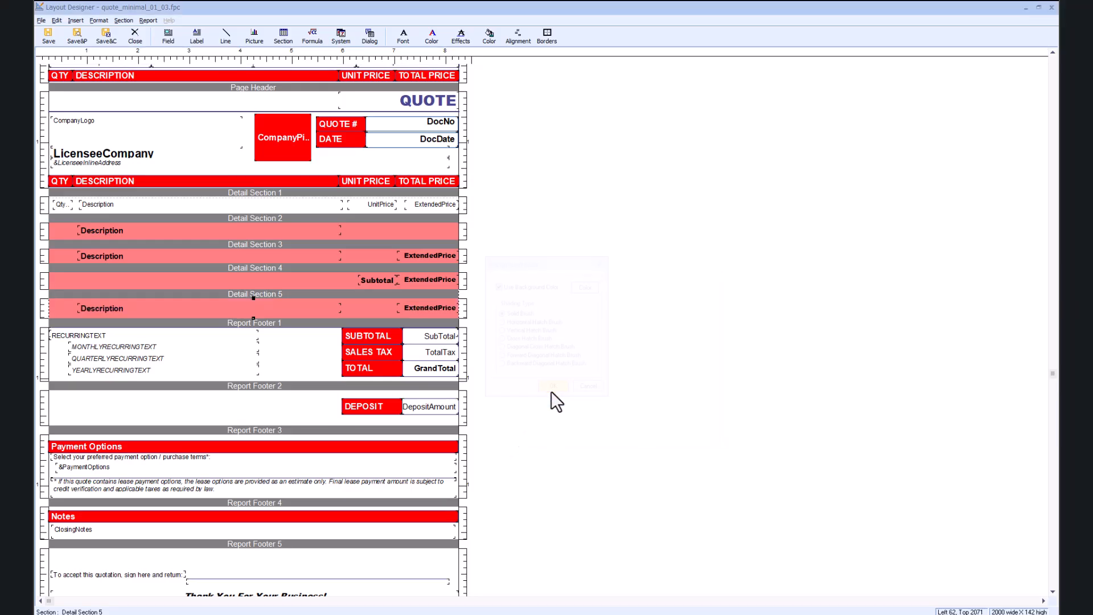
# Filter Detail Section 5 with the selection criterion "documentitems->linetype=8", and save and preview the layout.
pyautogui.rightClick(326, 293)
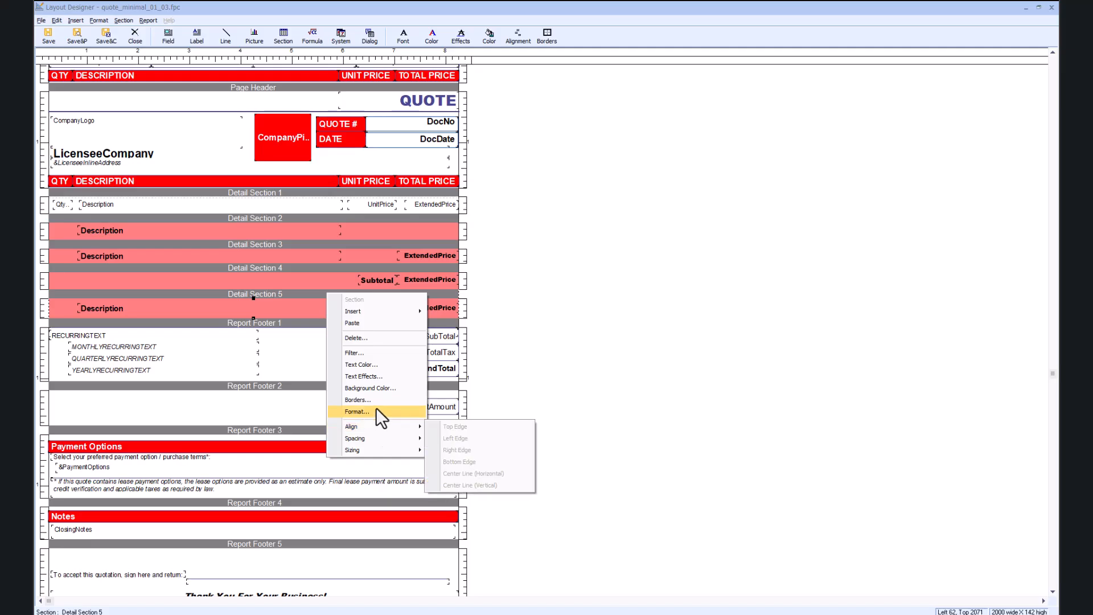
pyautogui.click(374, 353)
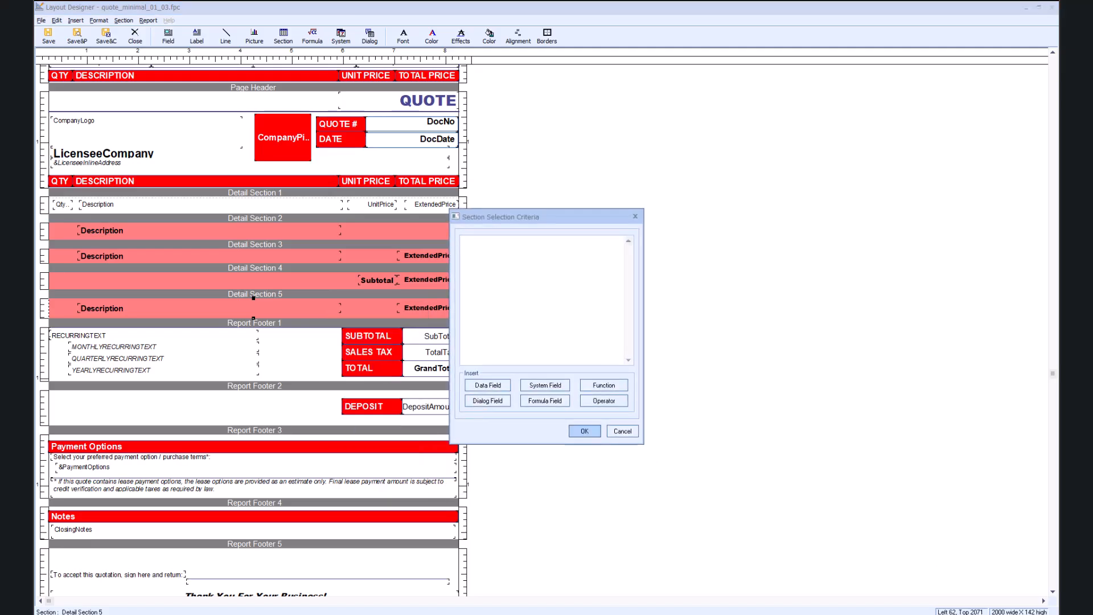
pyautogui.hotkey('alt', 'Tab')
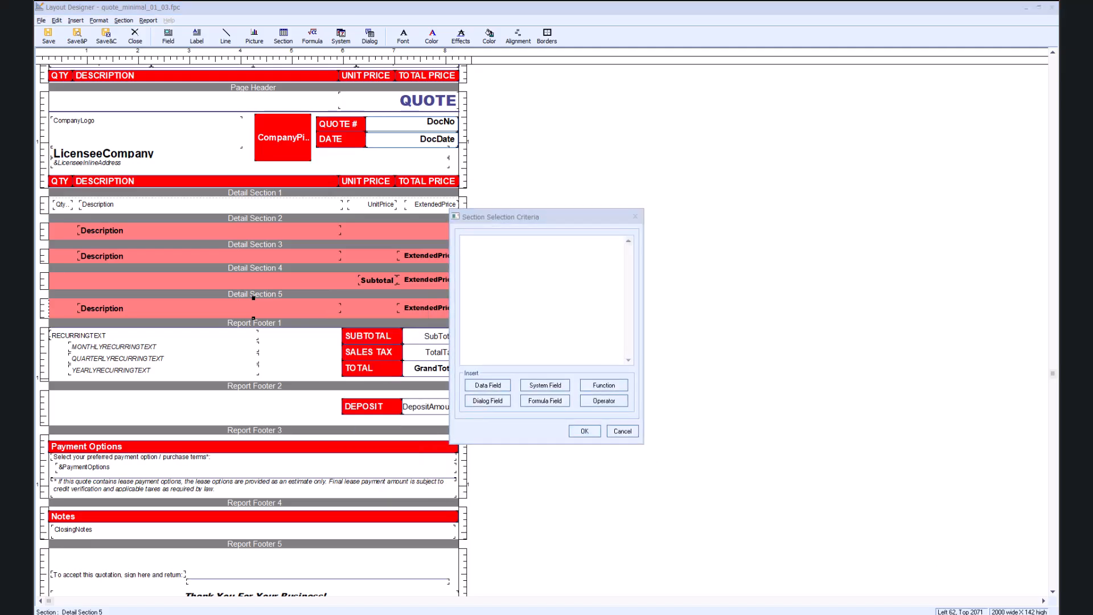
pyautogui.click(564, 292)
pyautogui.write('documentitems->linetype=8')
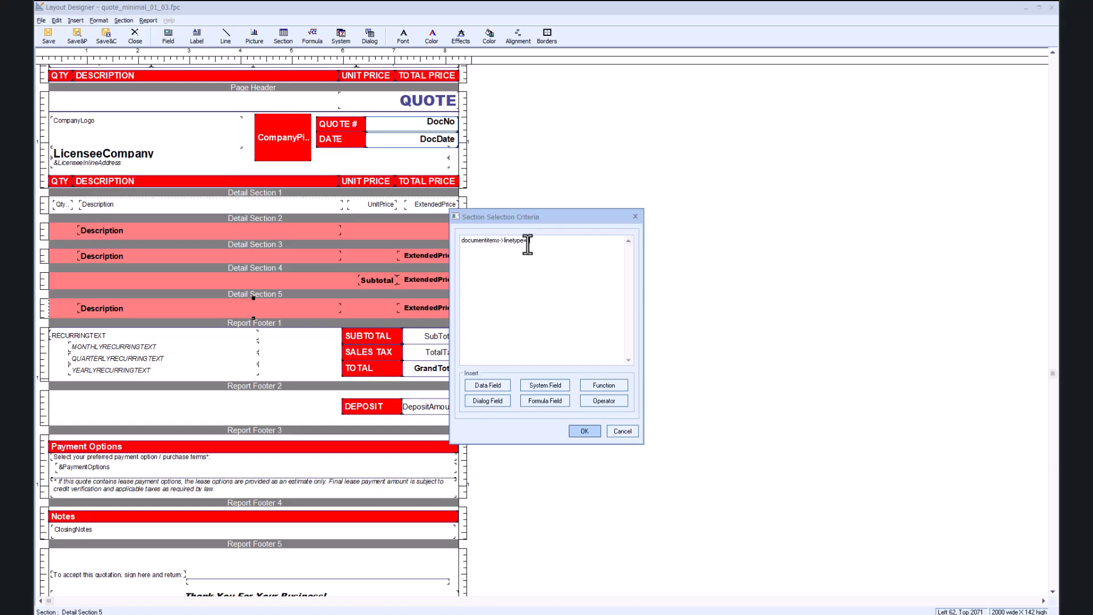
pyautogui.click(585, 432)
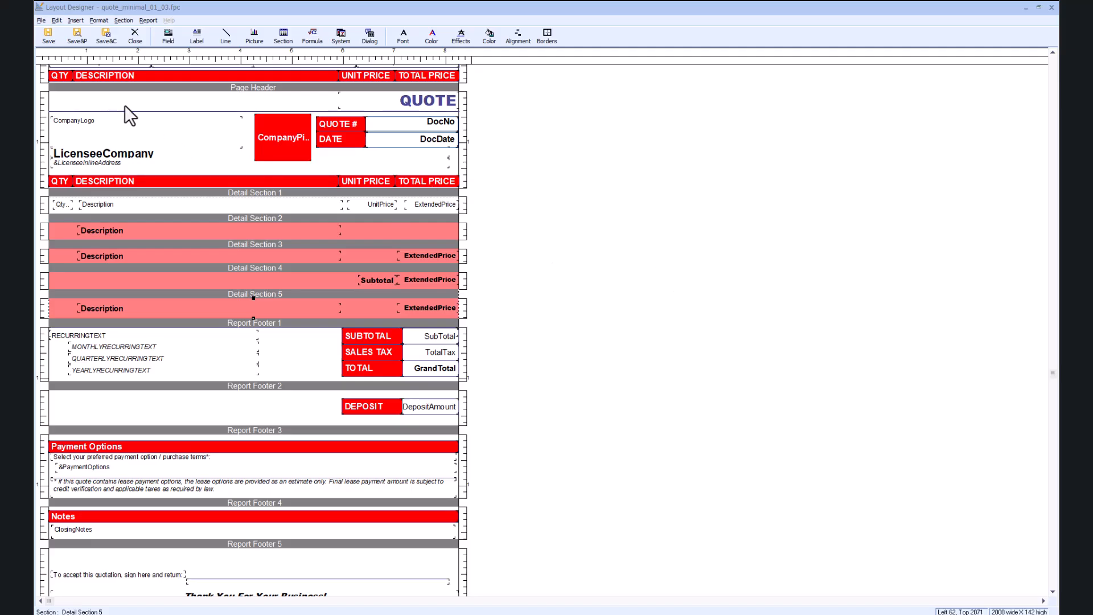
pyautogui.click(85, 36)
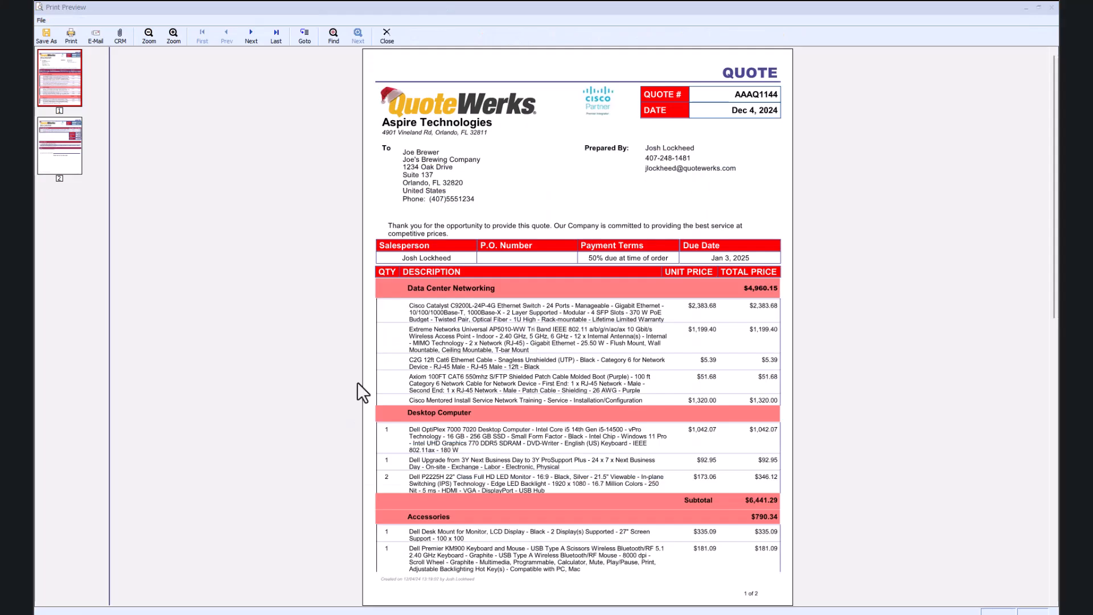